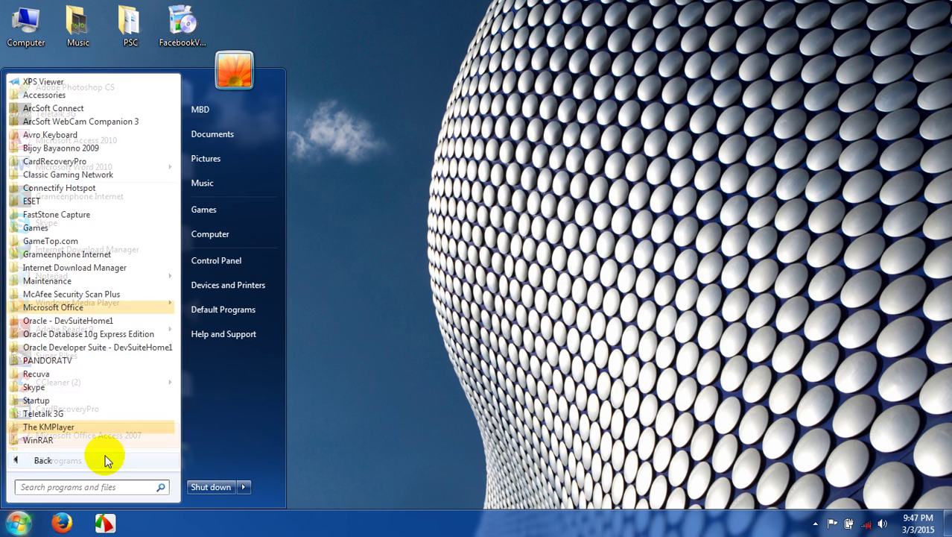
Open Microsoft Office Word 2007 from the Microsoft Office program folder.
left_click(104, 460)
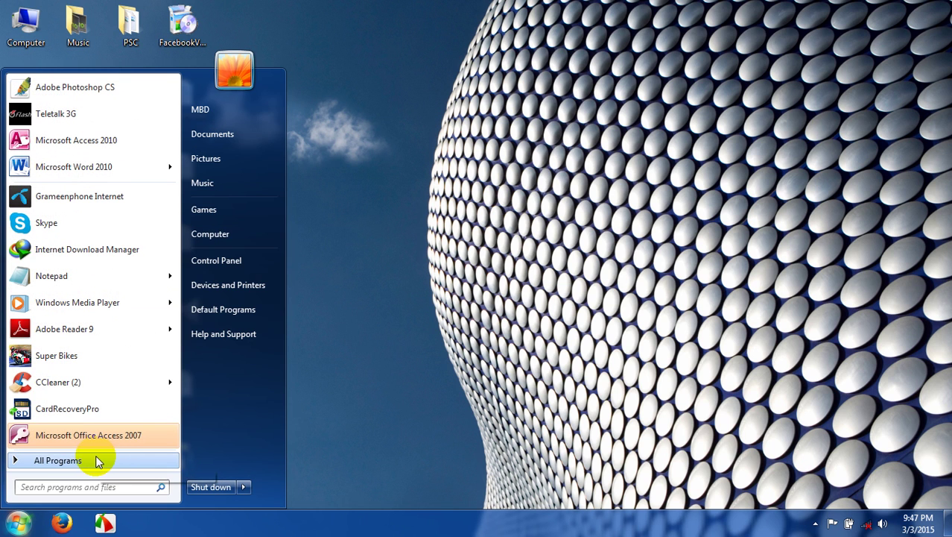
left_click(95, 460)
left_click(96, 460)
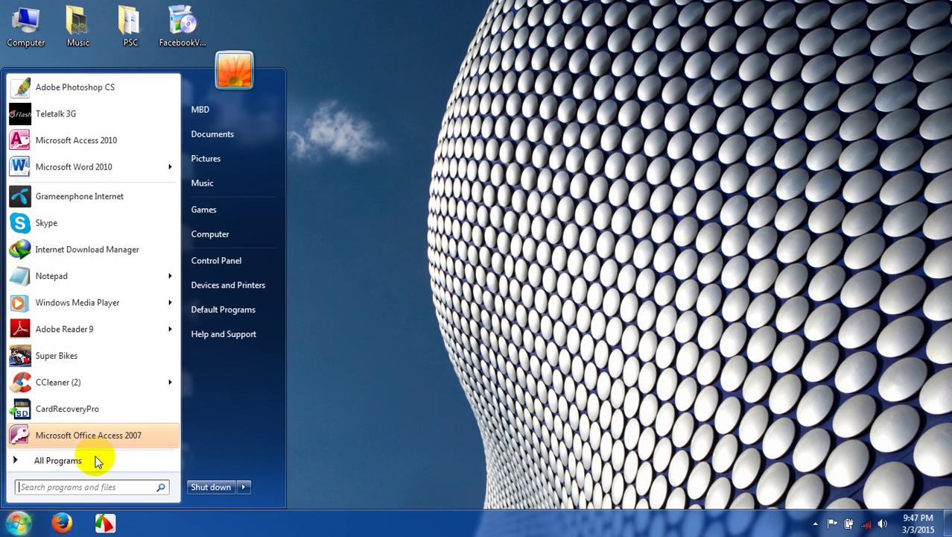
left_click(91, 461)
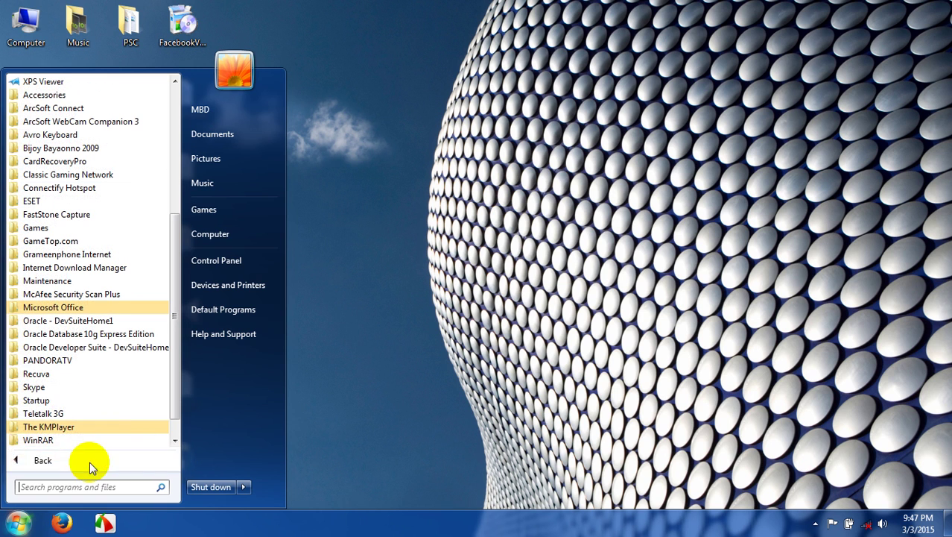
left_click(69, 310)
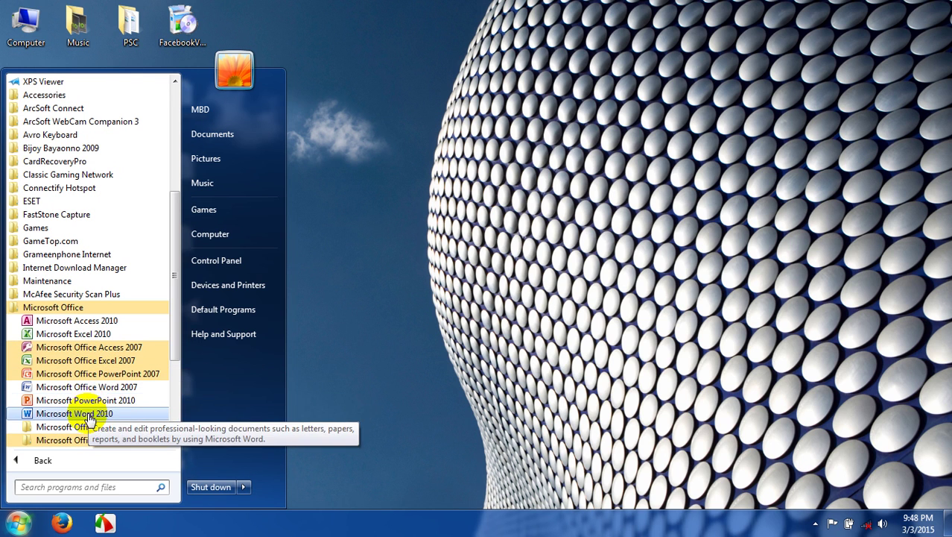
left_click(128, 387)
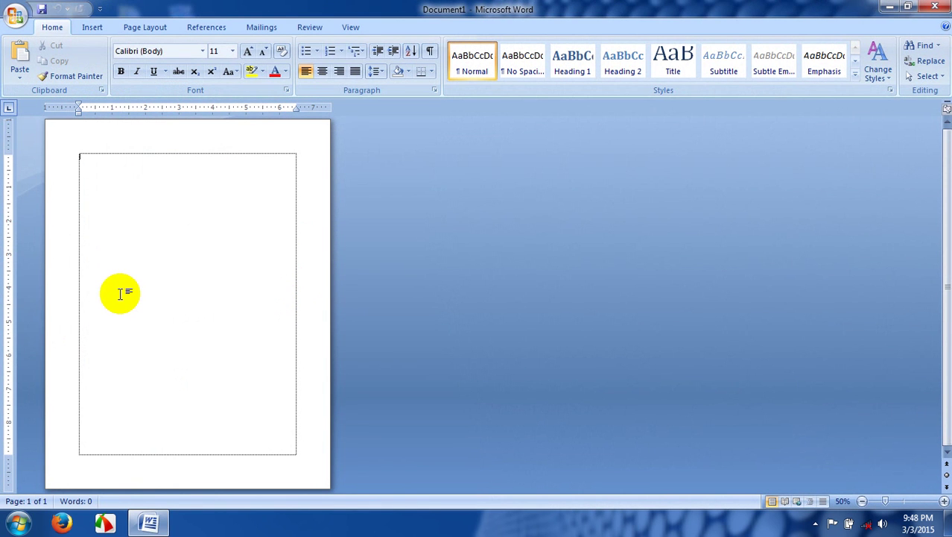
Enter the practice text "gjhghggkgkgkgjkgkjknkhbghgklkoiuoyigjhbmkhohouhnknkjkg" on the blank page.
left_click(944, 501)
left_click(944, 501)
left_click(944, 502)
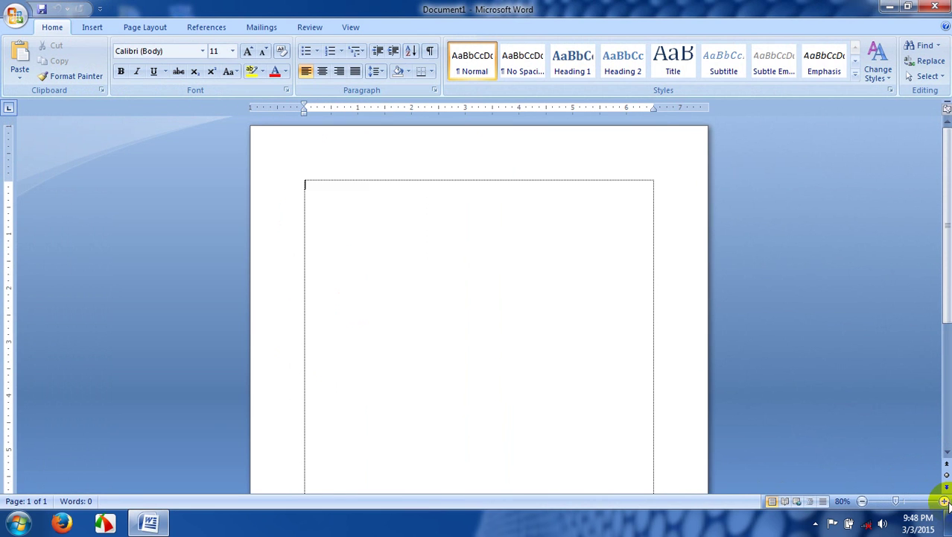
left_click(944, 501)
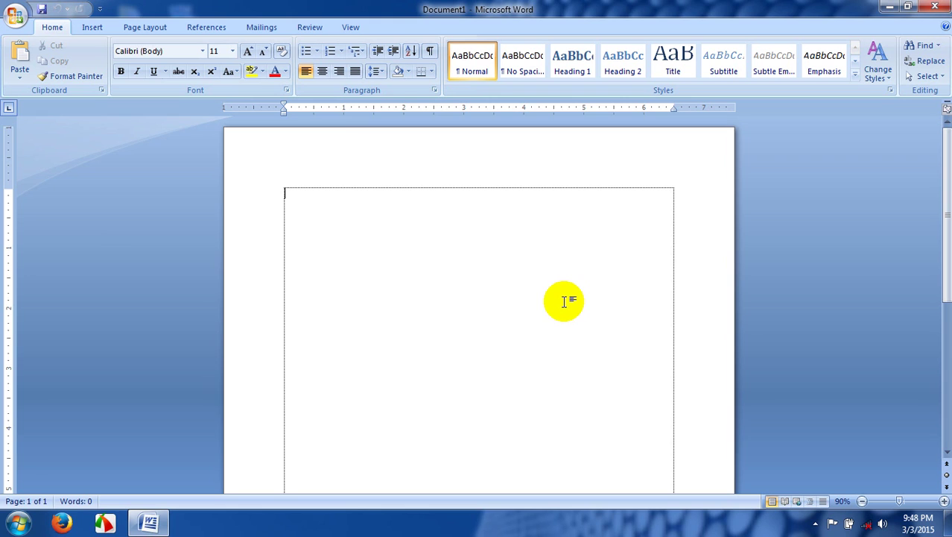
type("gjhghggkgkgkgjkgkjknkhbgh")
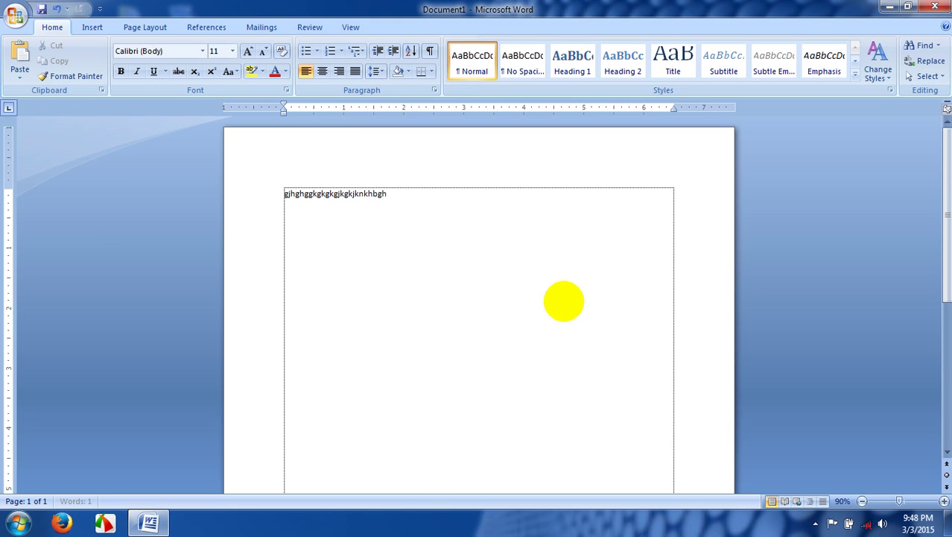
type("gklkoiuoyigjhbmkhoh")
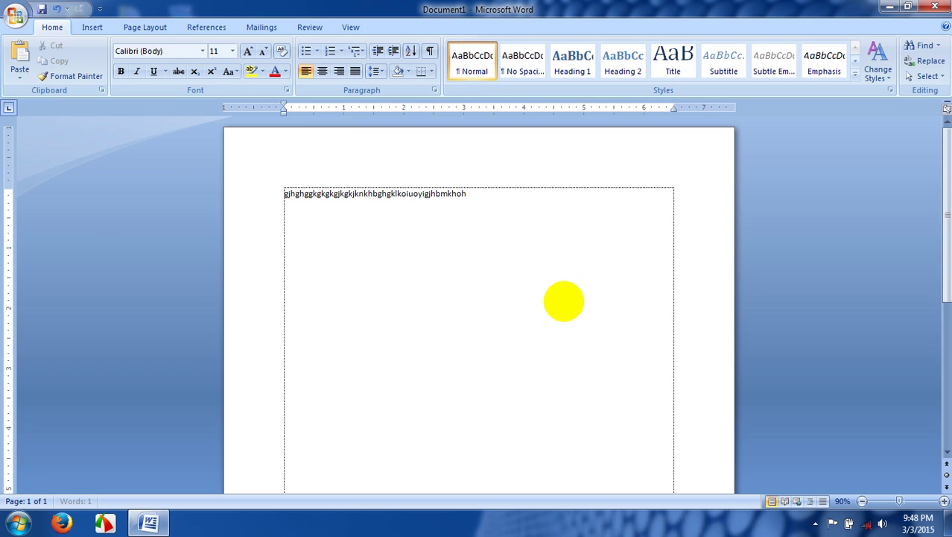
type("ouhnknkjkg")
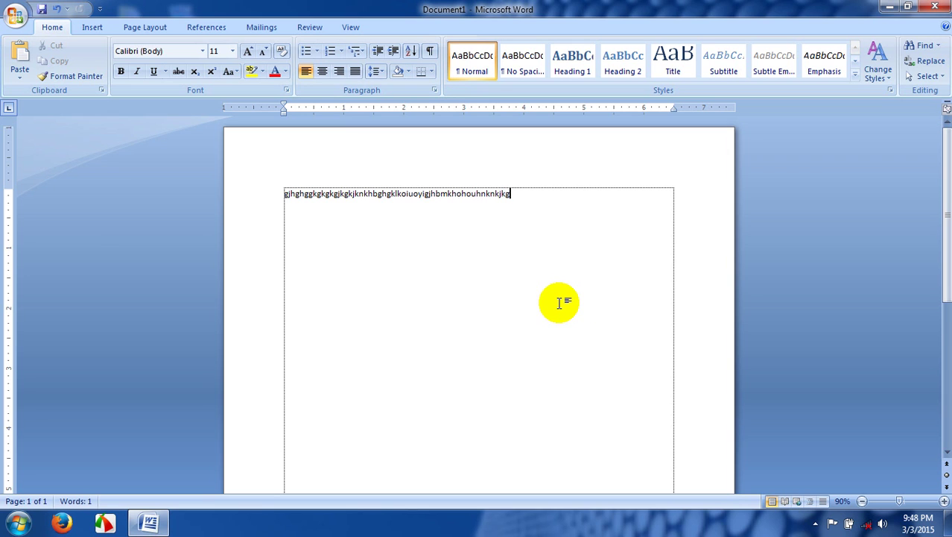
Delete the whole line of practice text character by character, starting from its end.
left_click_drag(512, 195, 503, 196)
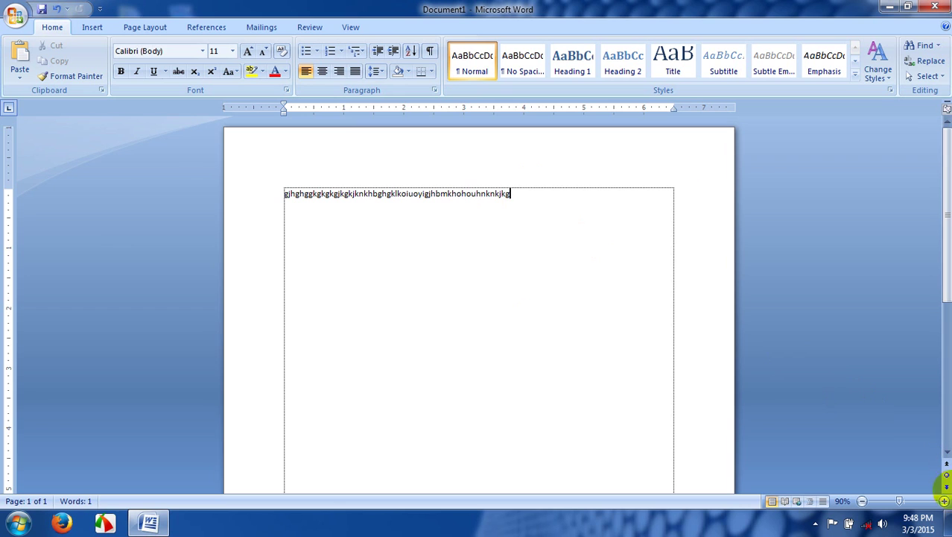
left_click(944, 500)
left_click(945, 501)
left_click(944, 500)
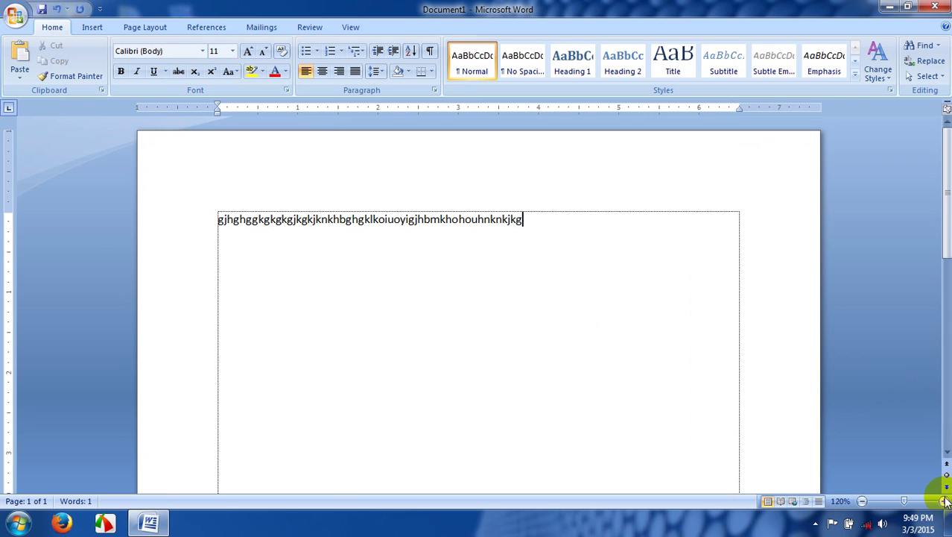
key("BackSpace")
key("BackSpace")
key("BackSpace")
key("BackSpace")
key("BackSpace")
key("BackSpace")
key("BackSpace")
key("BackSpace")
key("BackSpace")
key("BackSpace")
key("BackSpace")
key("BackSpace")
key("BackSpace")
key("BackSpace")
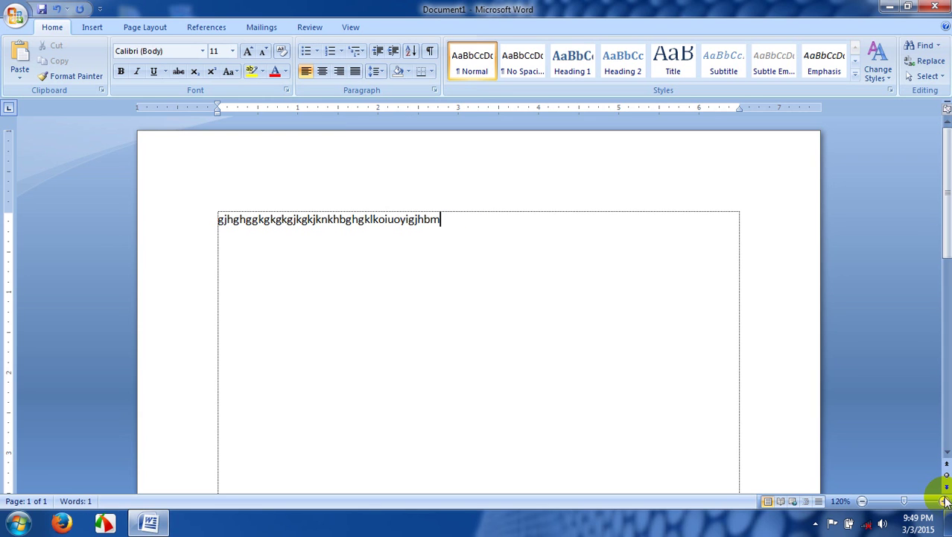
key("BackSpace")
key("BackSpace")
key("BackSpace")
key("BackSpace")
key("BackSpace")
key("BackSpace")
key("BackSpace")
key("BackSpace")
key("BackSpace")
key("BackSpace")
key("BackSpace")
key("BackSpace")
key("BackSpace")
key("BackSpace")
key("BackSpace")
key("BackSpace")
key("BackSpace")
key("BackSpace")
key("BackSpace")
key("BackSpace")
key("BackSpace")
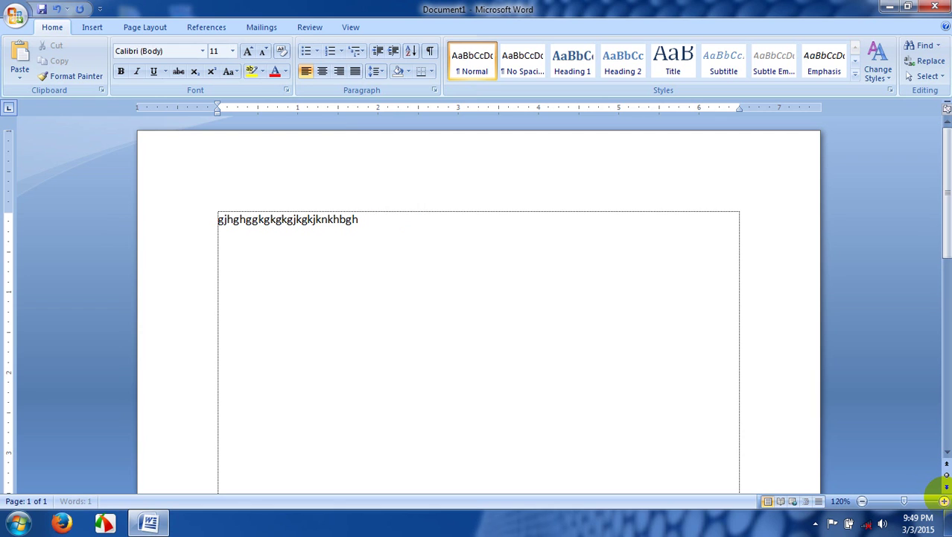
Enter the practice line "Hihguhgkjhhuih iuhuih iuhuih ihiuh 8h8 yuguih i8 ikjiu 8".
type("hihg")
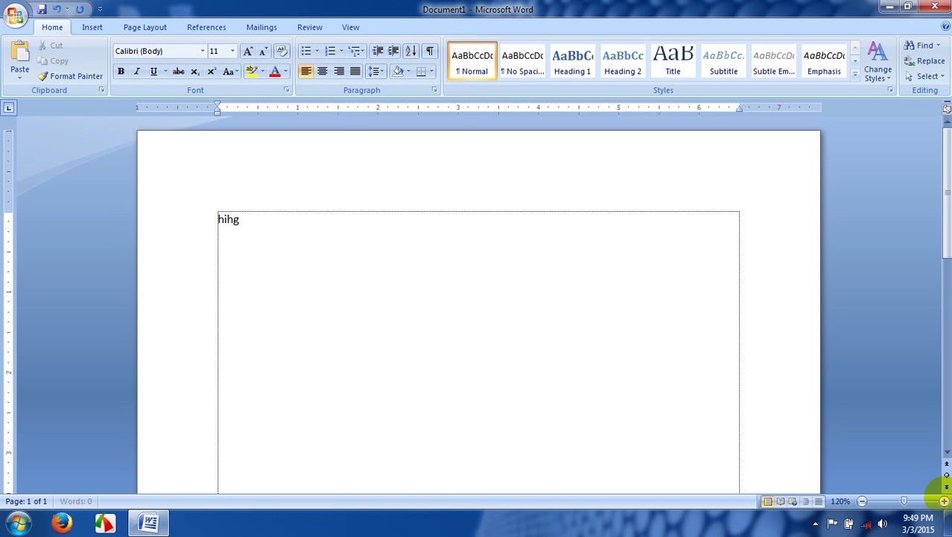
type("uhgkjhhuih iuhuih")
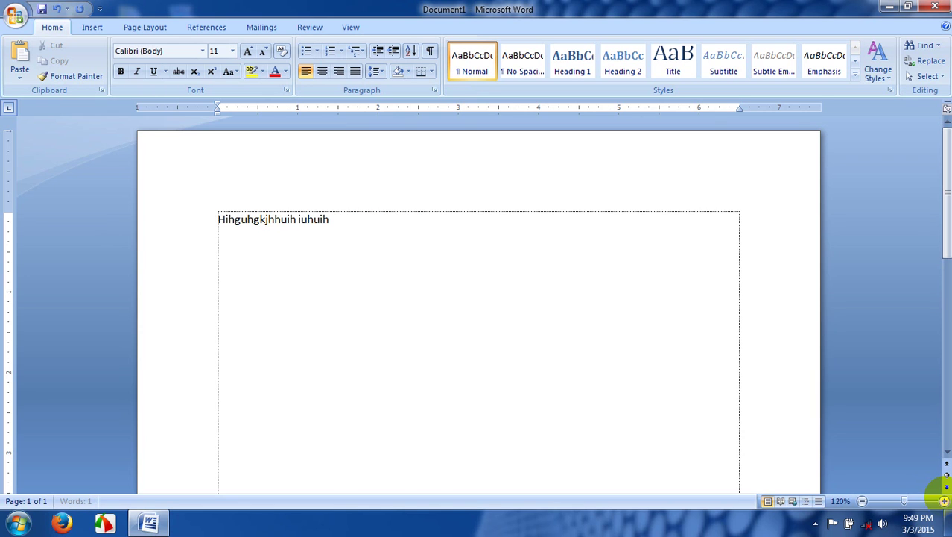
type(" iuhuih ihiuh 8h8 yuguih i8 ikjiu 8")
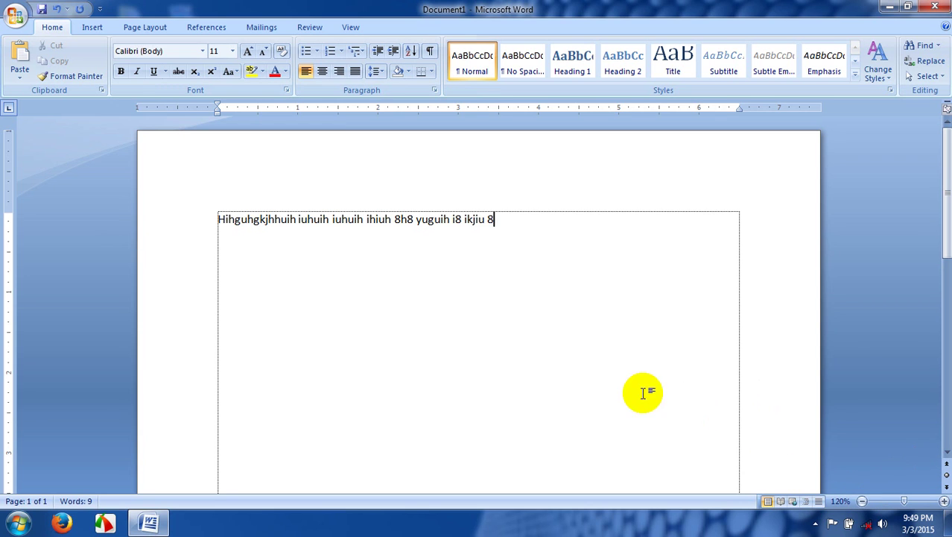
Place the insertion point after the third word and move it nine characters forward and nine back.
left_click(362, 223)
key("Right")
key("Right")
key("Right")
key("Right")
key("Right")
key("Right")
key("Right")
key("Right")
key("Right")
key("Left")
key("Left")
key("Left")
key("Left")
key("Left")
key("Left")
key("Left")
key("Left")
key("Left")
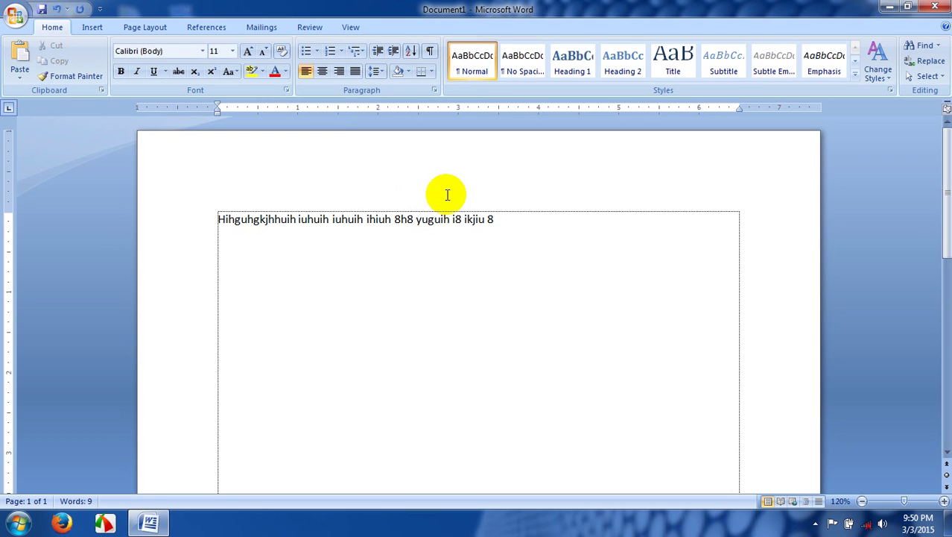
Delete backward from the insertion point through the third word and into the end of the second word.
key("BackSpace")
key("BackSpace")
key("Left")
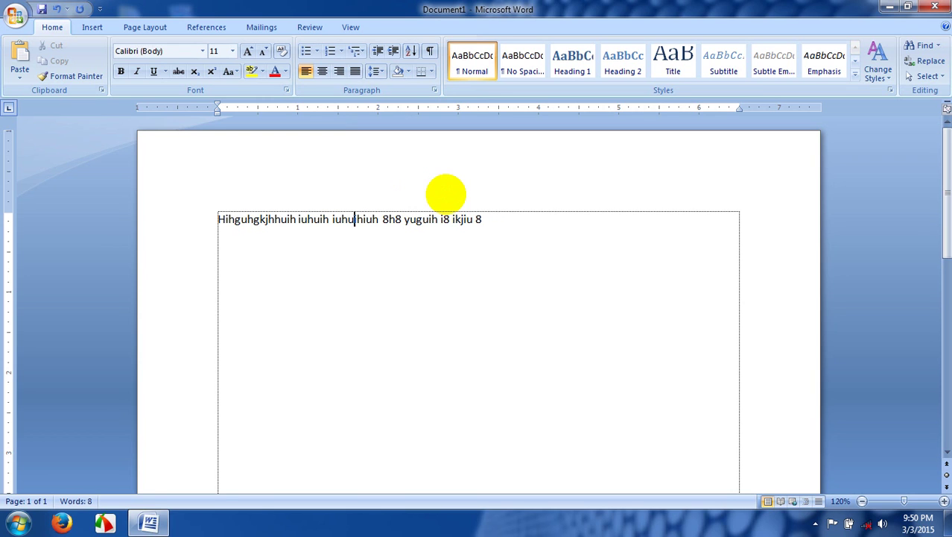
key("BackSpace")
key("BackSpace")
key("BackSpace")
key("BackSpace")
key("BackSpace")
key("BackSpace")
key("BackSpace")
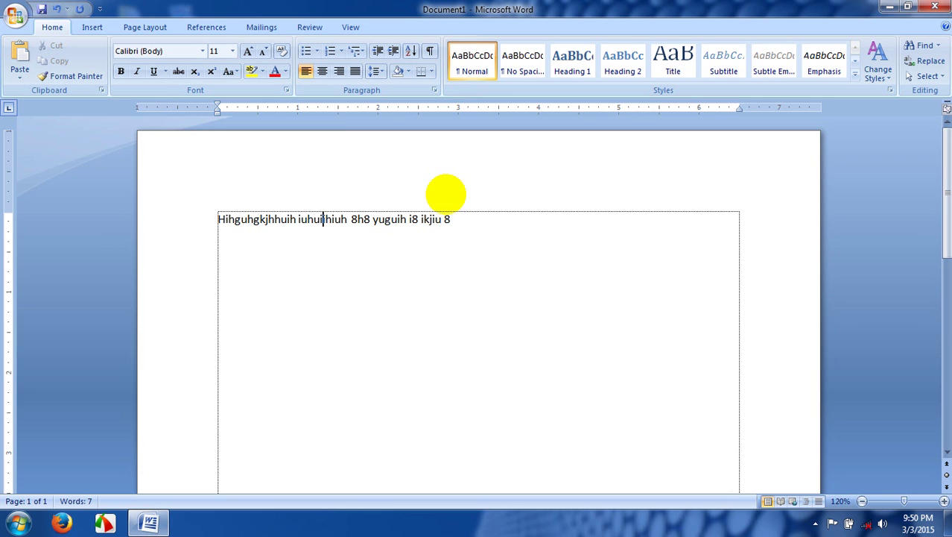
Delete the characters following the insertion point, up to "8h8".
key("Delete")
key("Delete")
key("Delete")
key("Delete")
key("Delete")
key("Delete")
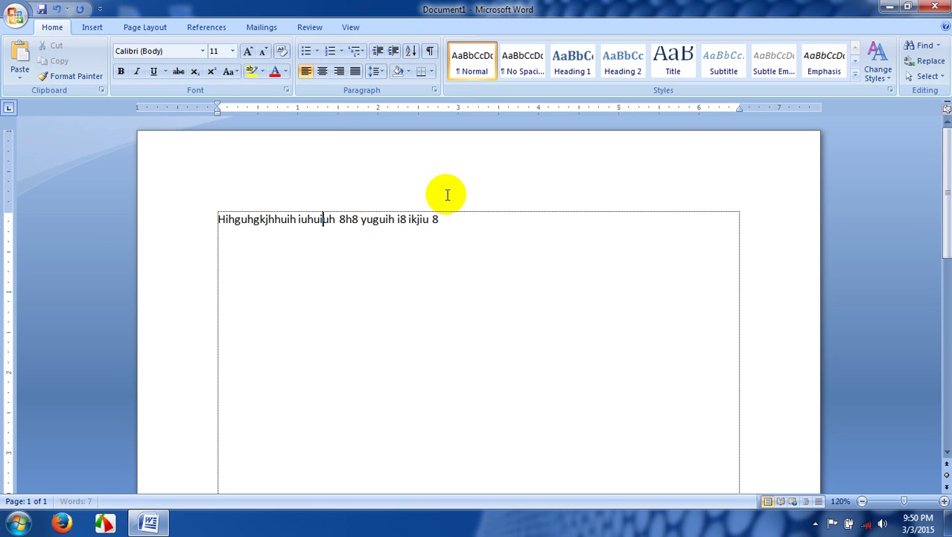
key("Delete")
key("Delete")
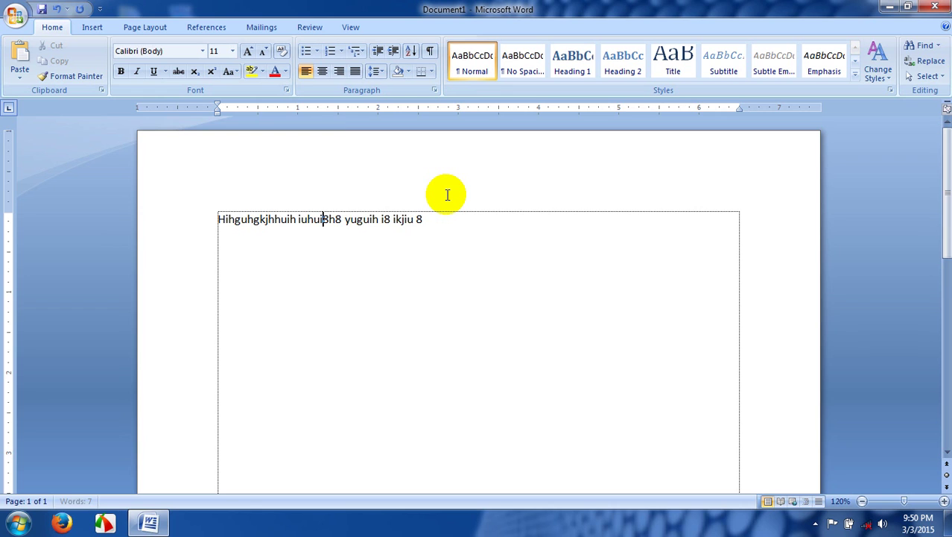
Delete characters on both sides of the insertion point until the line reads "Hihguhgkjhhui8 ikjiu 8".
key("BackSpace")
key("BackSpace")
key("BackSpace")
key("BackSpace")
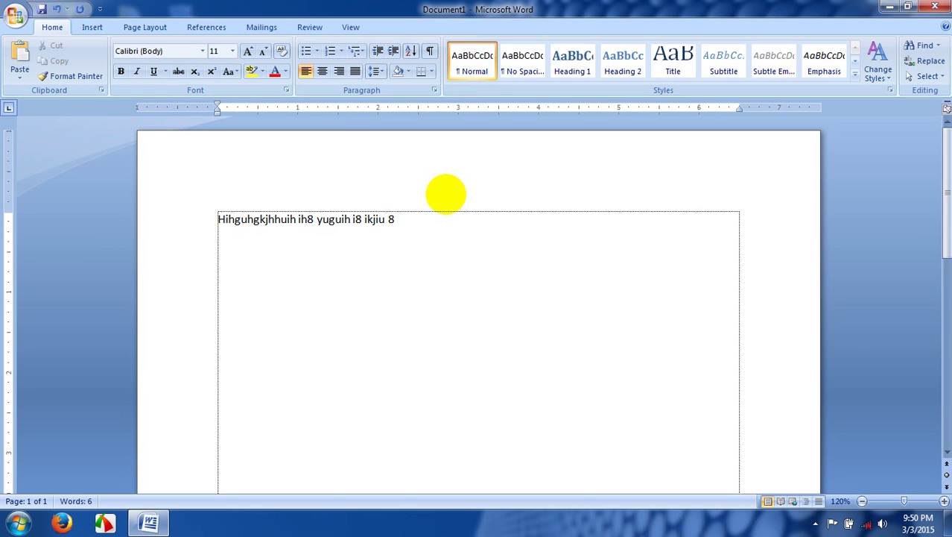
key("Delete")
key("Delete")
key("Delete")
key("Delete")
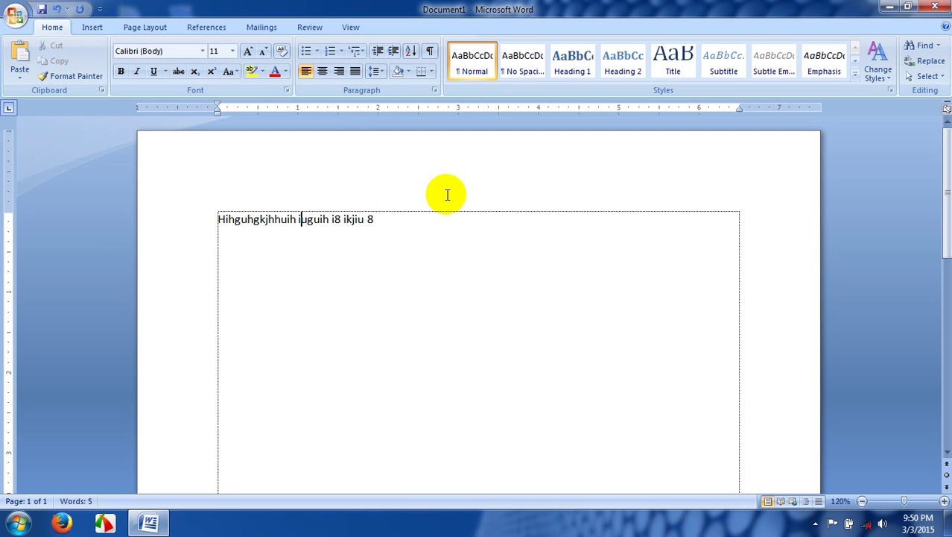
key("Delete")
key("Delete")
key("Delete")
key("Delete")
key("Delete")
key("Delete")
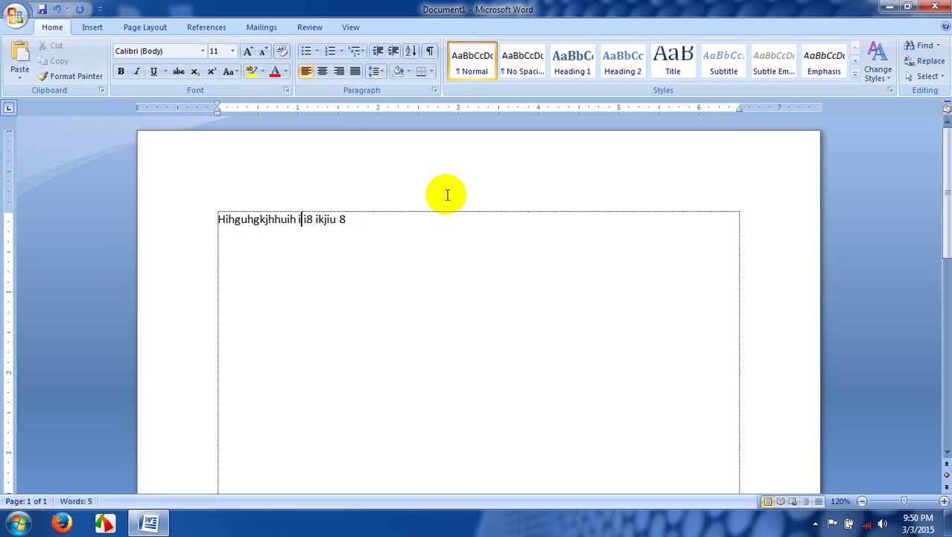
key("Delete")
key("BackSpace")
key("BackSpace")
key("BackSpace")
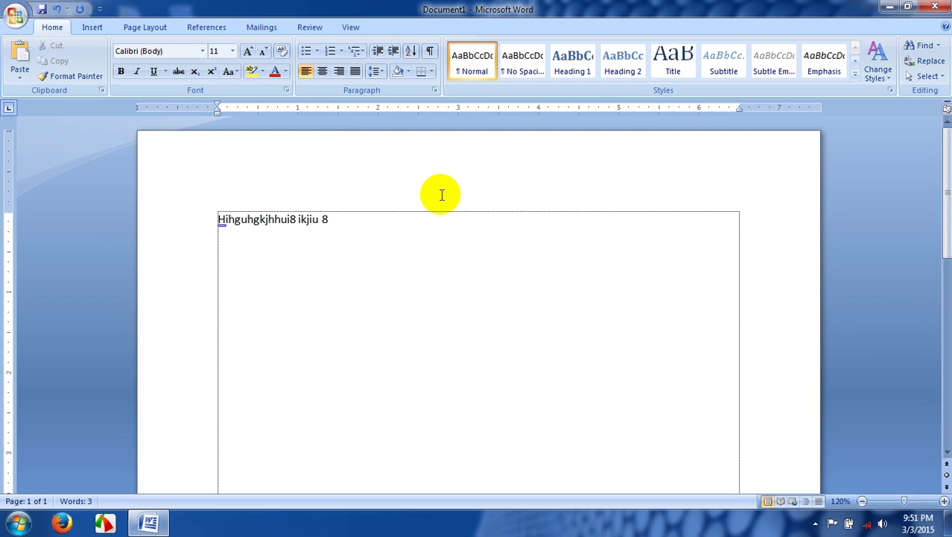
Delete the remaining text "Hihguhgkjhhui8 ikjiu 8" from its end, emptying the page.
type("i")
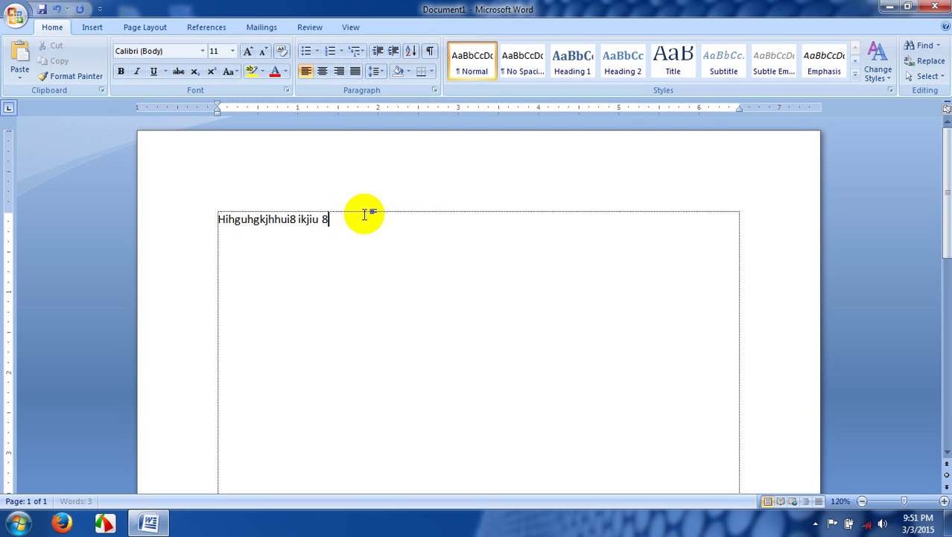
key("BackSpace")
key("BackSpace")
key("BackSpace")
key("BackSpace")
key("BackSpace")
key("BackSpace")
key("BackSpace")
key("BackSpace")
key("BackSpace")
key("BackSpace")
key("BackSpace")
key("BackSpace")
key("BackSpace")
key("BackSpace")
key("BackSpace")
key("BackSpace")
key("BackSpace")
key("BackSpace")
key("BackSpace")
key("BackSpace")
key("BackSpace")
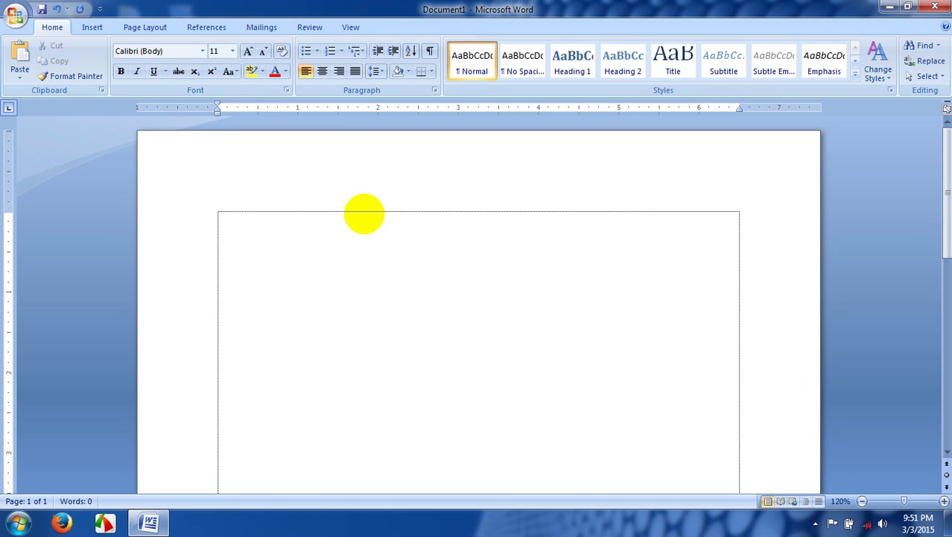
Enter the mixed uppercase and lowercase line "HKKHHBBGJK HJK hjkjghu hkkbnbhkhgb".
type("HKKHHBBG")
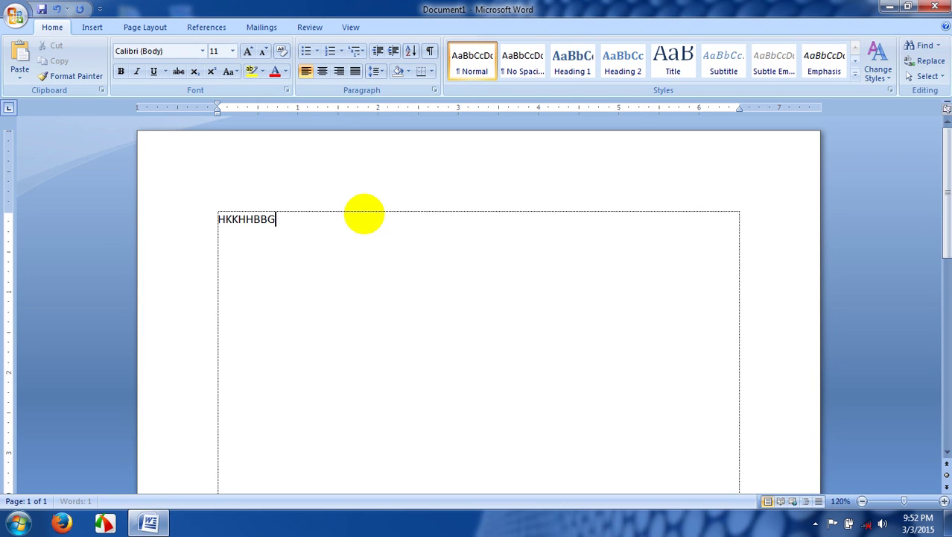
type("JK HJK hjkjghu h")
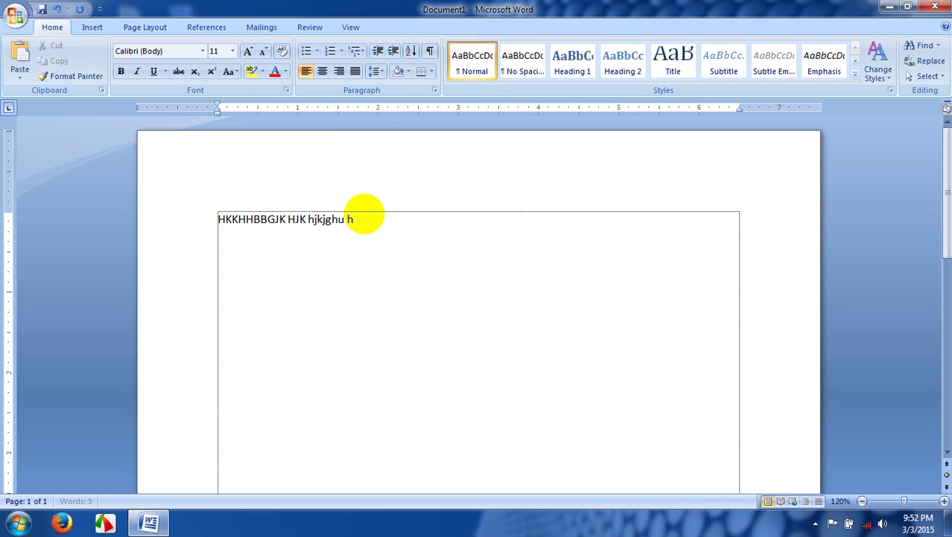
type("kkbnbhkhgb")
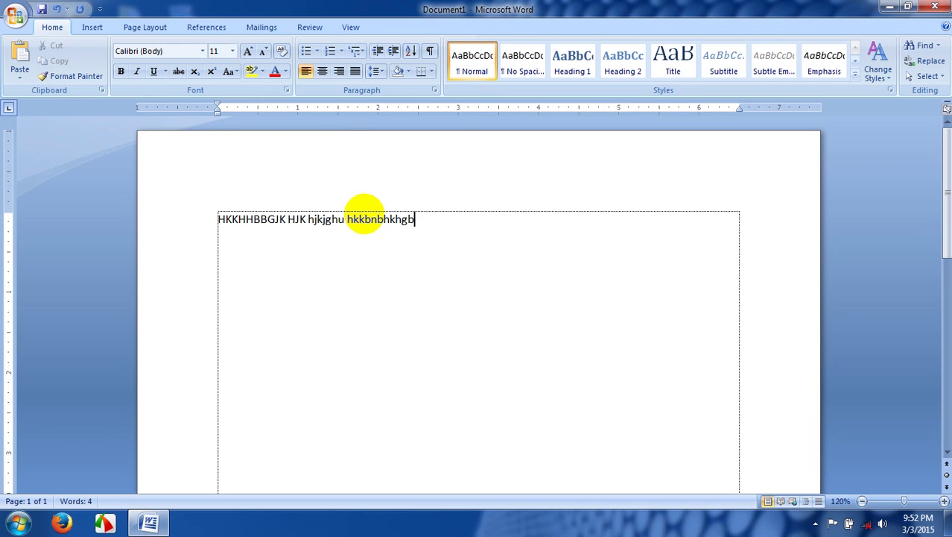
Delete the end of the line back to "HKKHHBBGJK HJK hj".
key("BackSpace")
key("BackSpace")
key("BackSpace")
key("BackSpace")
key("BackSpace")
key("BackSpace")
key("BackSpace")
key("BackSpace")
key("BackSpace")
key("BackSpace")
key("BackSpace")
key("BackSpace")
key("BackSpace")
key("BackSpace")
key("BackSpace")
key("BackSpace")
key("BackSpace")
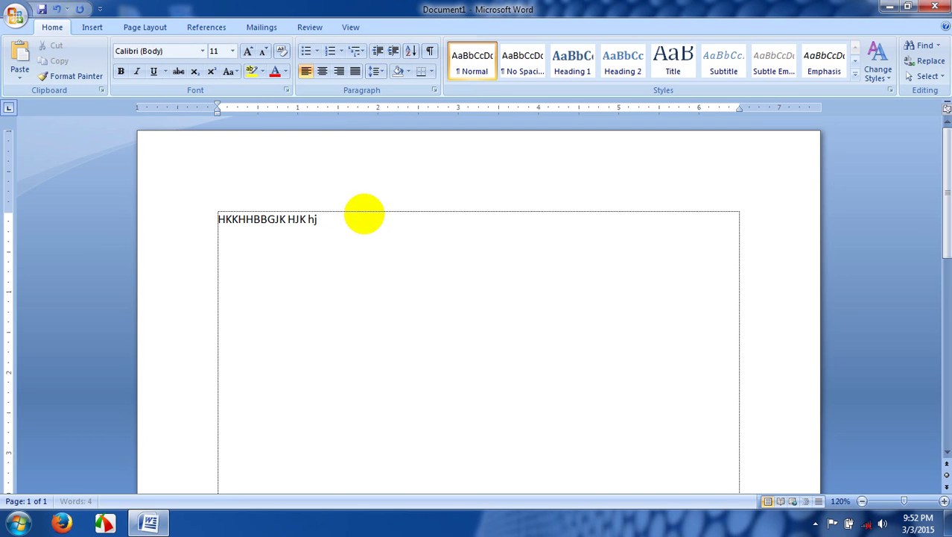
Delete the rest of the line "HKKHHBBGJK HJK hj" from its end, emptying the page.
key("BackSpace")
key("BackSpace")
key("BackSpace")
key("BackSpace")
key("BackSpace")
key("BackSpace")
key("BackSpace")
key("BackSpace")
key("BackSpace")
key("BackSpace")
key("BackSpace")
key("BackSpace")
key("BackSpace")
key("BackSpace")
key("BackSpace")
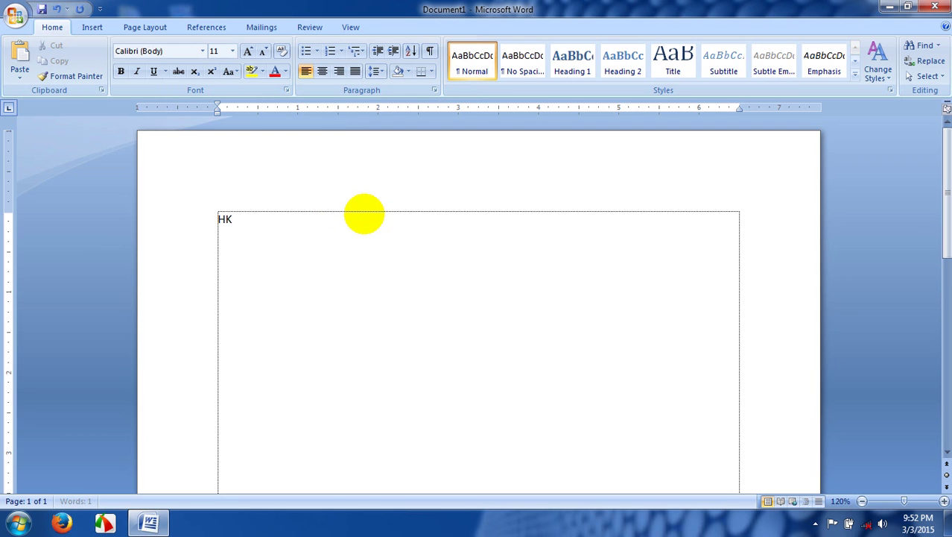
key("BackSpace")
key("BackSpace")
Enter the line "JKIJUUJIKJNHHG NJKJJKOOLKMJJUHnjhhghjjj", switching from uppercase to lowercase near its end.
type("JKIJUUJIKJNH")
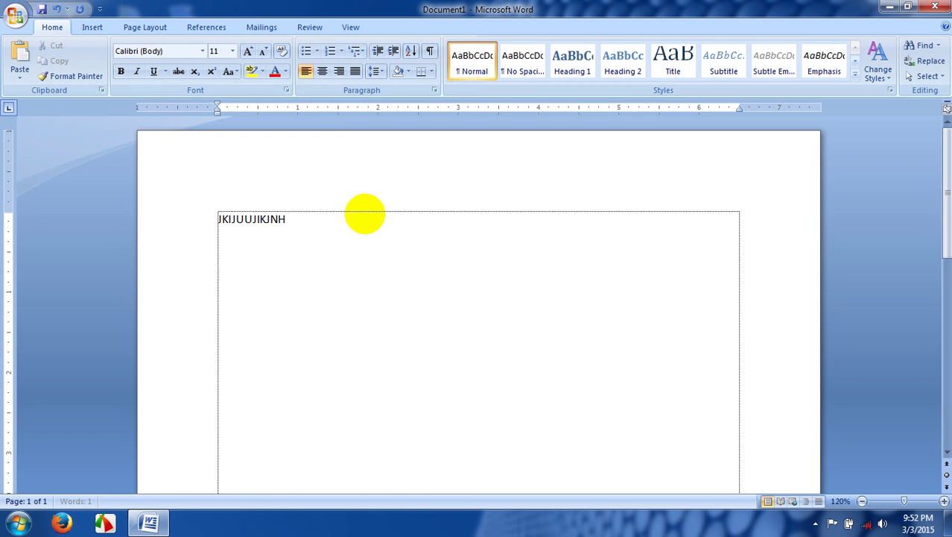
type("HG NJKJJKOO")
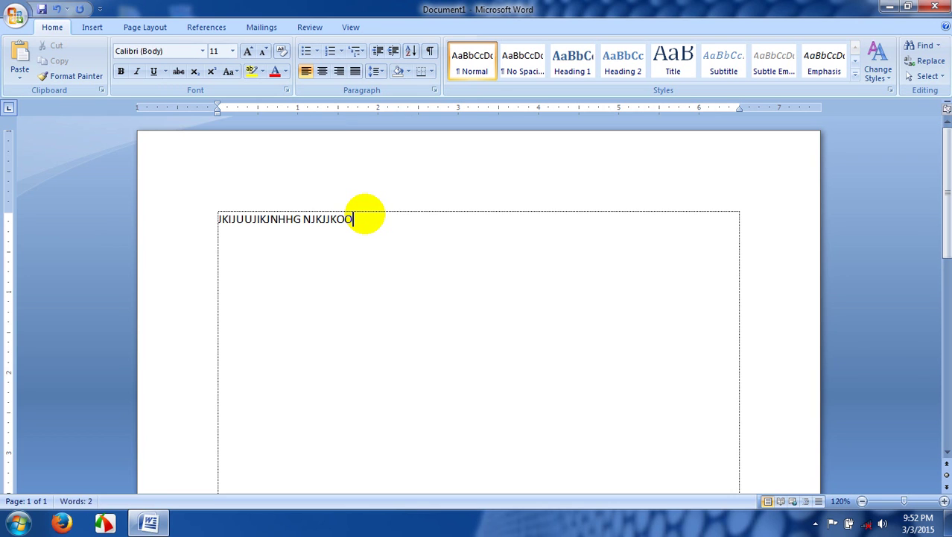
type("LKMJJUHnjhhg")
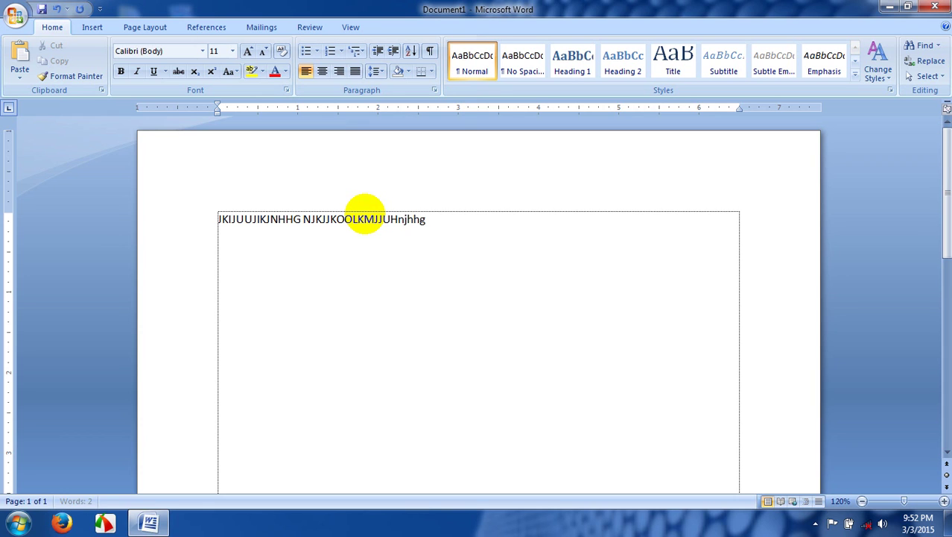
type("hjjj")
Delete the whole mixed-case line from its end, leaving the page empty.
key("BackSpace")
key("BackSpace")
key("BackSpace")
key("BackSpace")
key("BackSpace")
key("BackSpace")
key("BackSpace")
key("BackSpace")
key("BackSpace")
key("BackSpace")
key("BackSpace")
key("BackSpace")
key("BackSpace")
key("BackSpace")
key("BackSpace")
key("BackSpace")
key("BackSpace")
key("BackSpace")
key("BackSpace")
key("BackSpace")
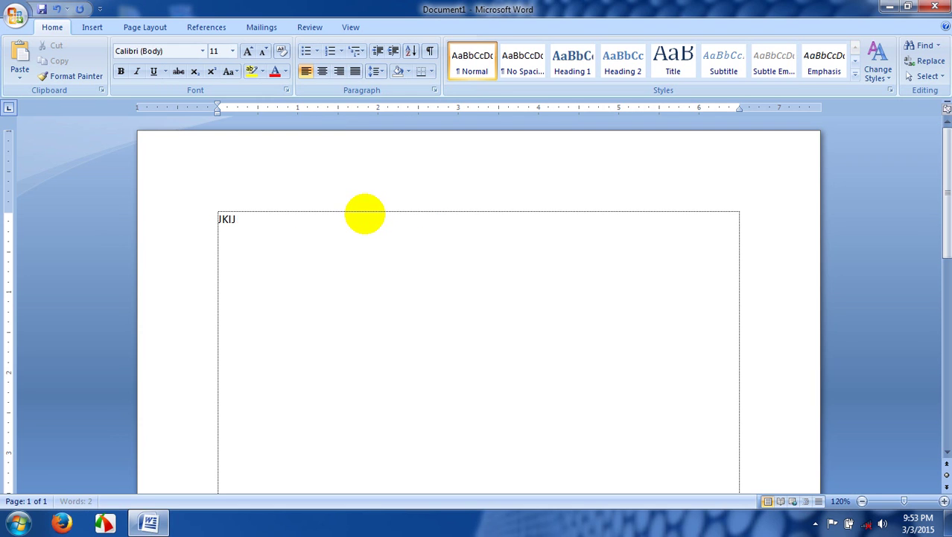
key("BackSpace")
key("BackSpace")
key("BackSpace")
key("BackSpace")
Enter the line "Buhbhbkb ug7ghbb guyjhnkjnn y7hikjm uh,huihnjn" with only its first letter capitalised.
type("Buhbhbkb ug7")
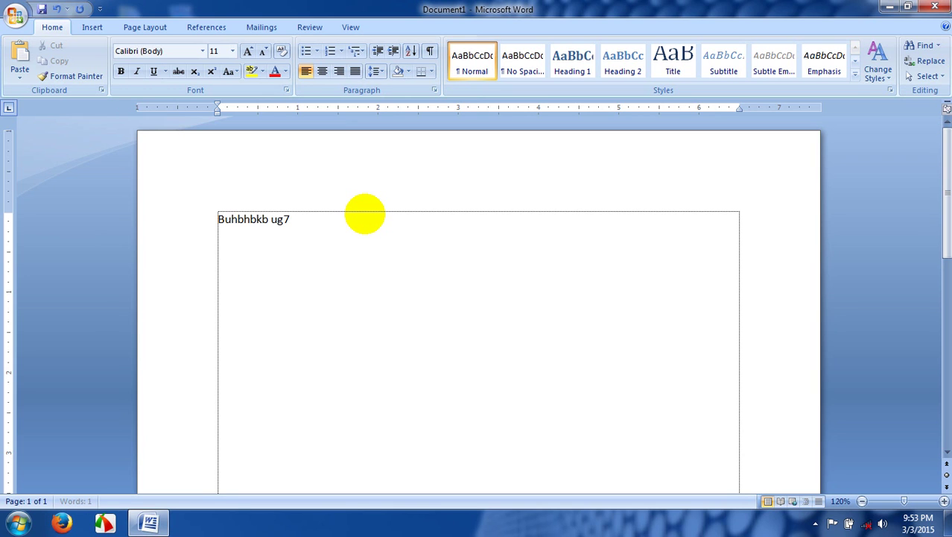
type("ghbb guyjhnkjn")
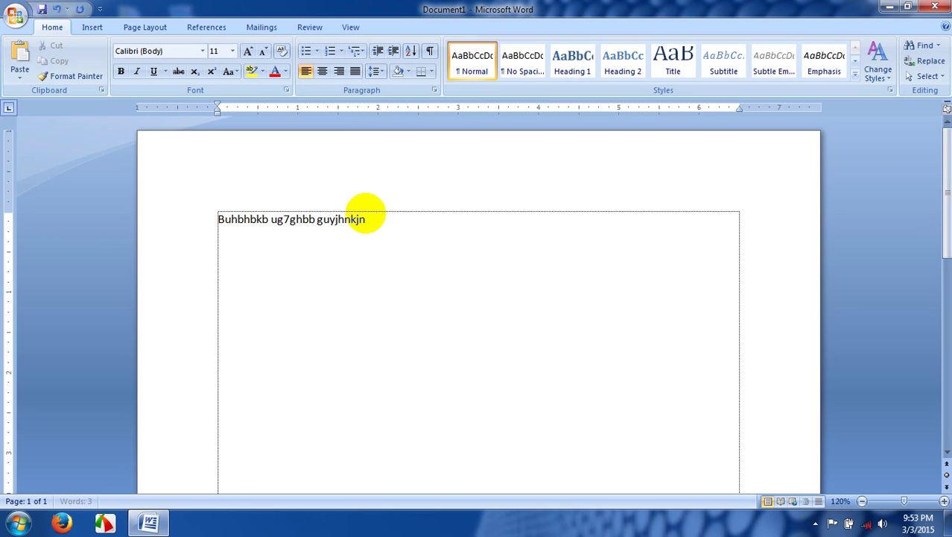
type("n y7hikjm uh,huihnjn")
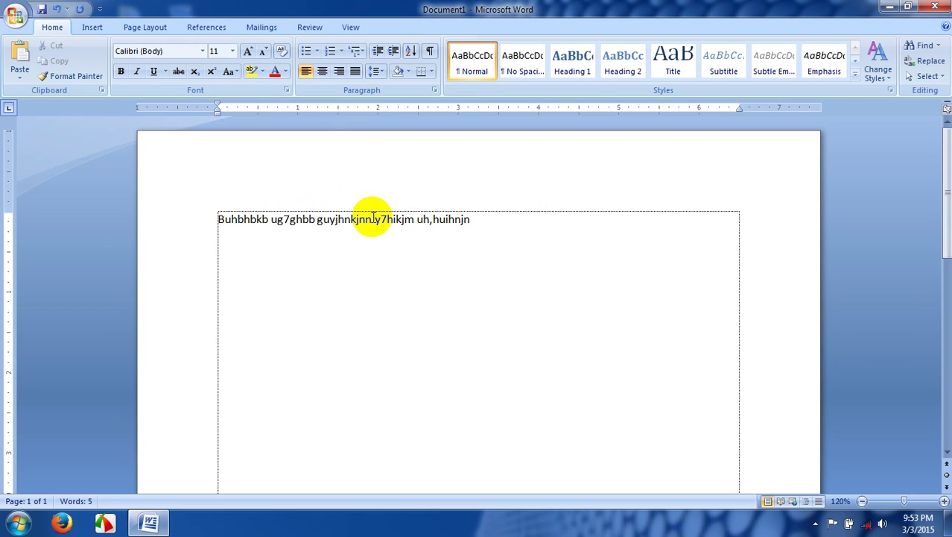
Select the first two words, "Buhbhbkb ug7ghbb", and toggle bold on, off and on again.
left_click(216, 221)
left_click_drag(217, 220, 369, 219)
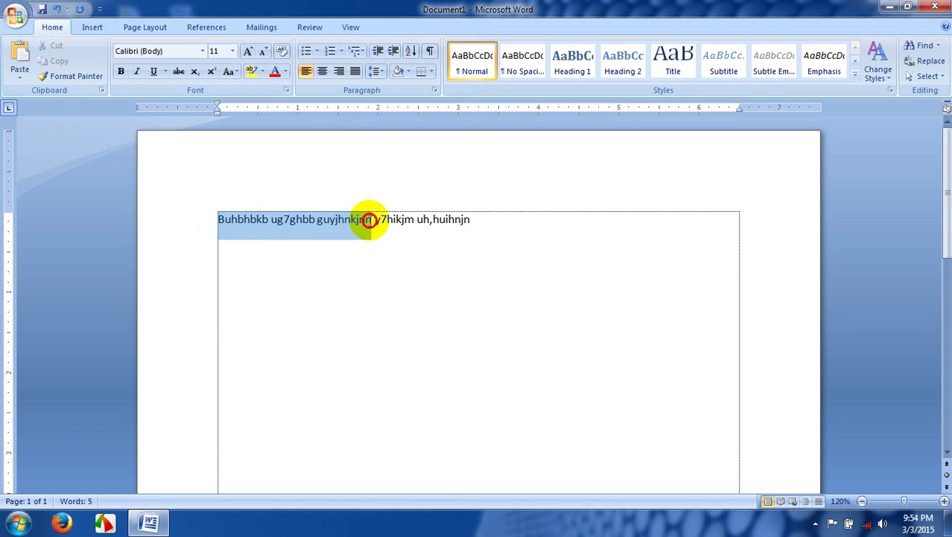
left_click_drag(369, 219, 312, 221)
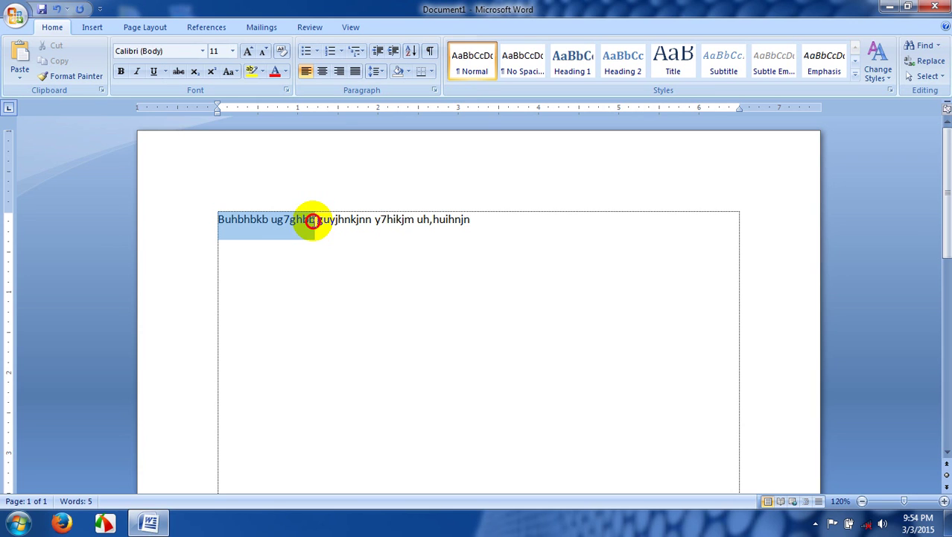
mouse_move(313, 221)
left_mouse_down()
mouse_move(304, 221)
mouse_move(316, 213)
mouse_move(318, 221)
left_mouse_up()
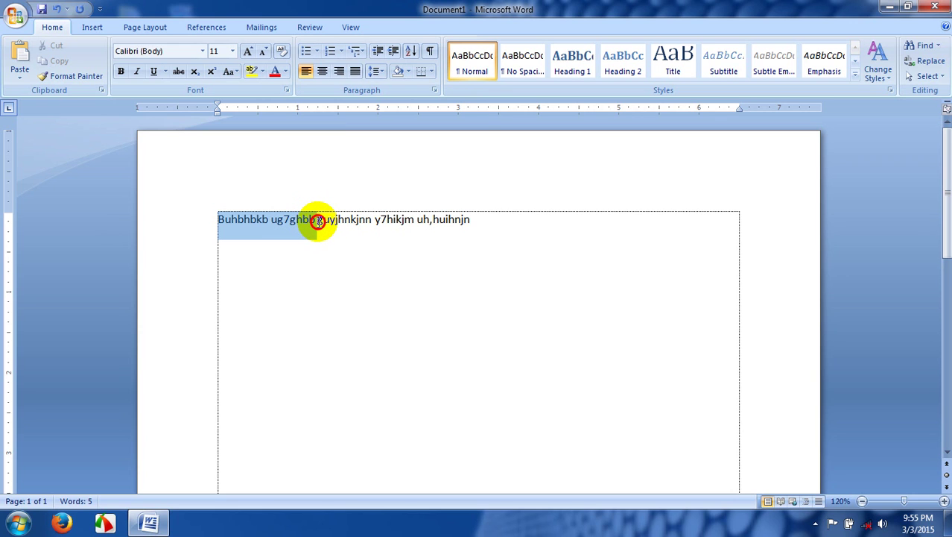
left_click_drag(318, 222, 312, 218)
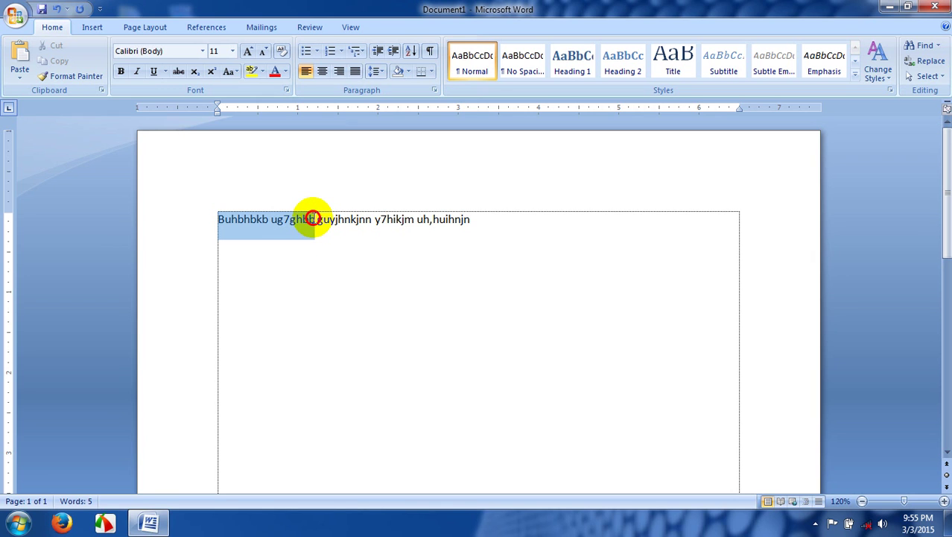
left_click_drag(312, 218, 314, 221)
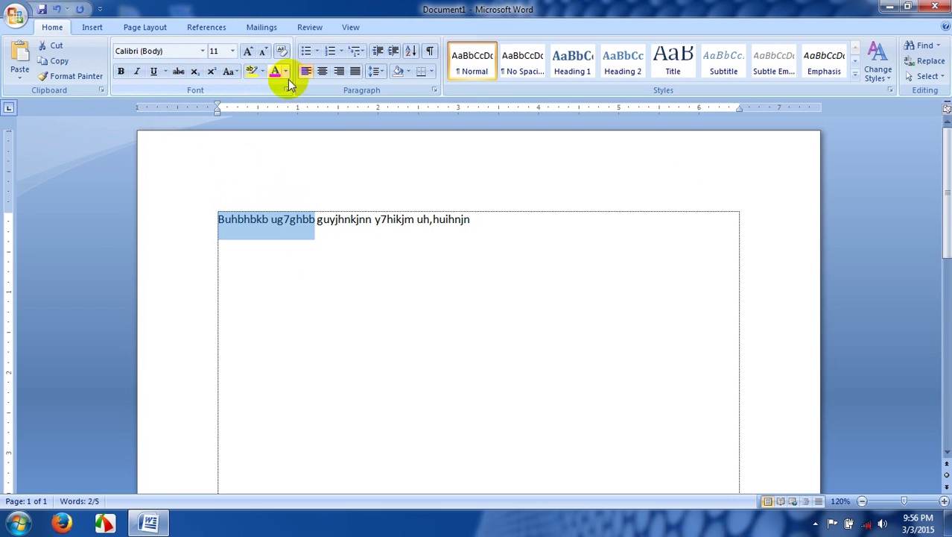
left_click(122, 74)
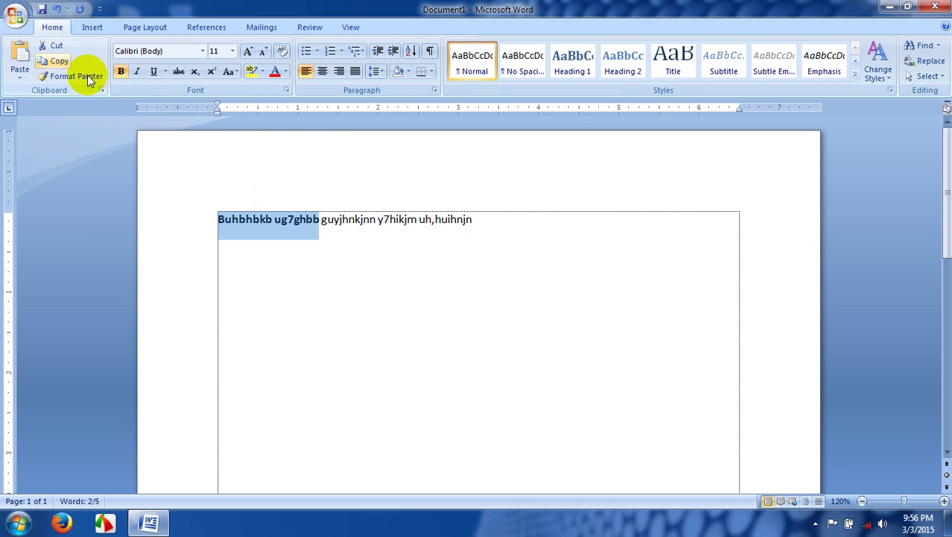
left_click(122, 74)
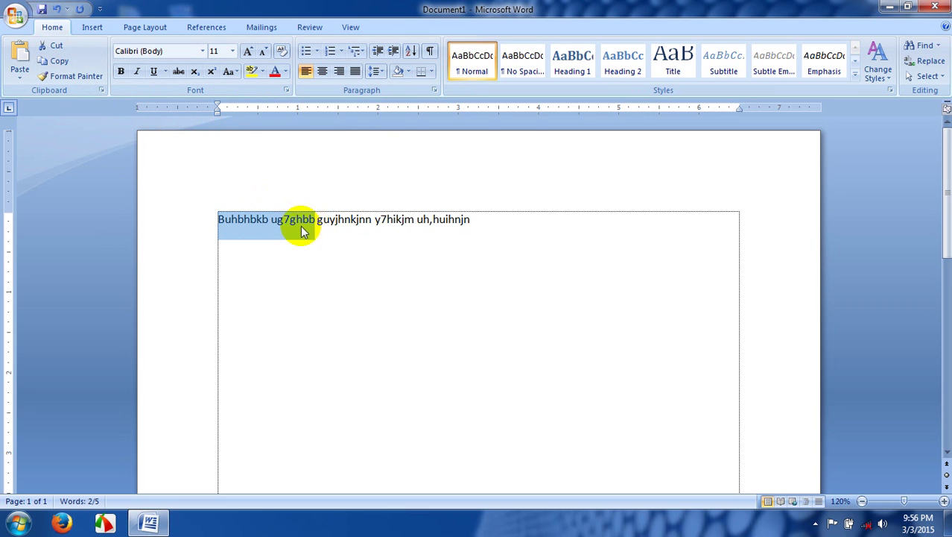
left_click(120, 72)
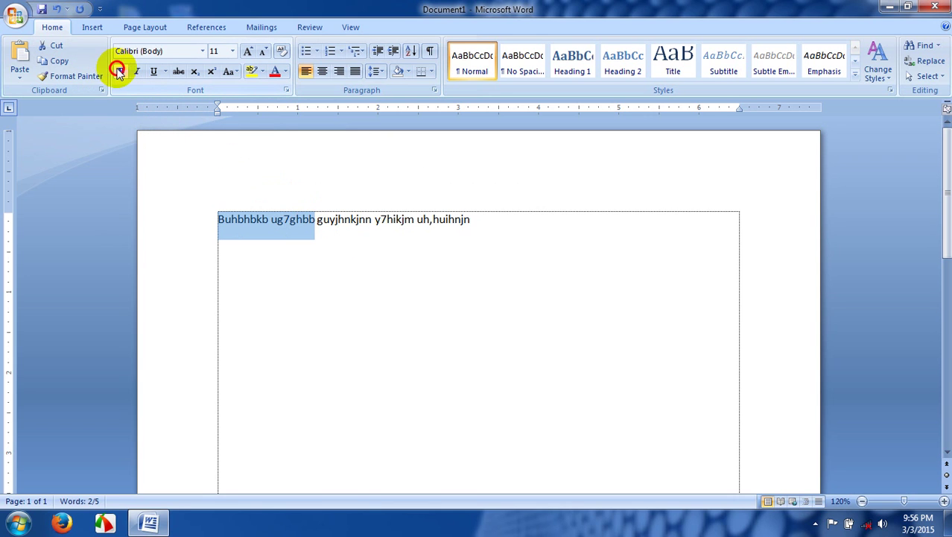
left_click(420, 219)
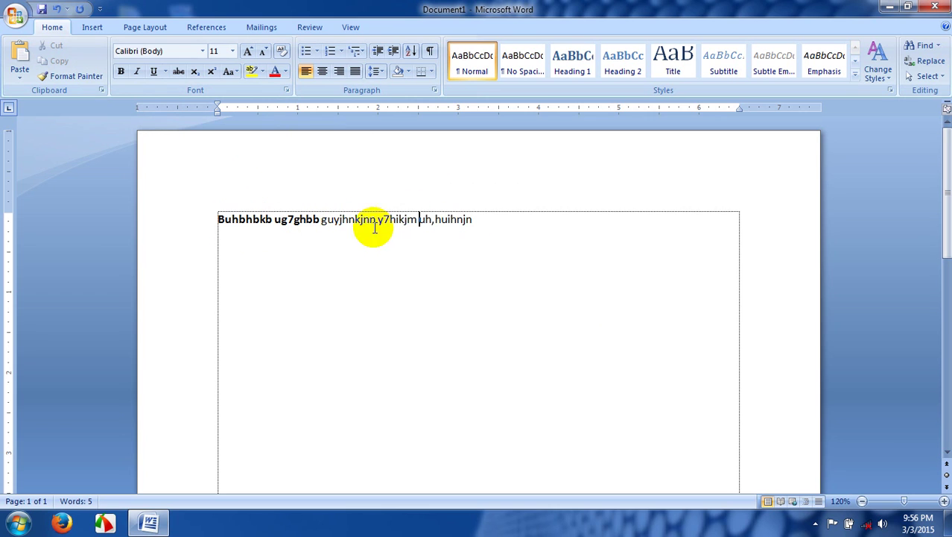
Italicise the text "y7hikjm uh," near the end of the line.
left_click_drag(383, 219, 437, 215)
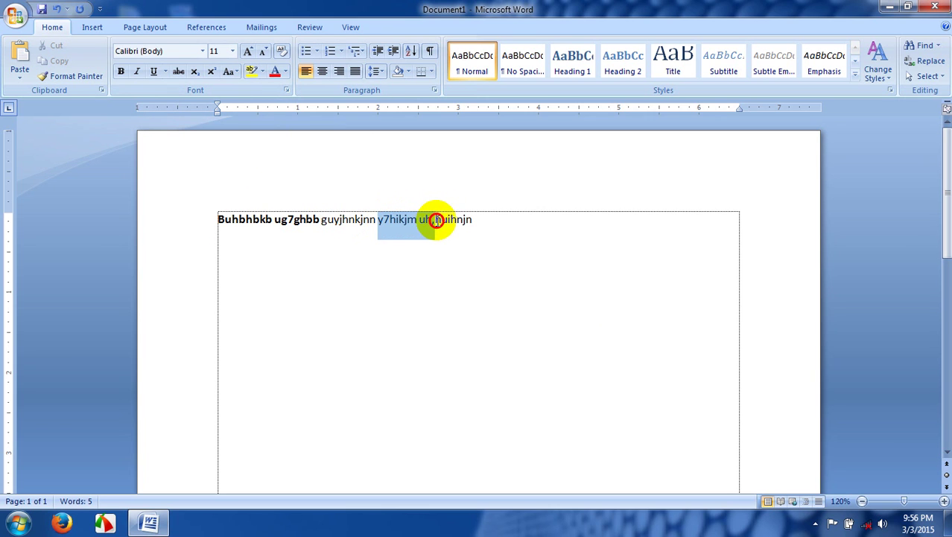
left_click(139, 71)
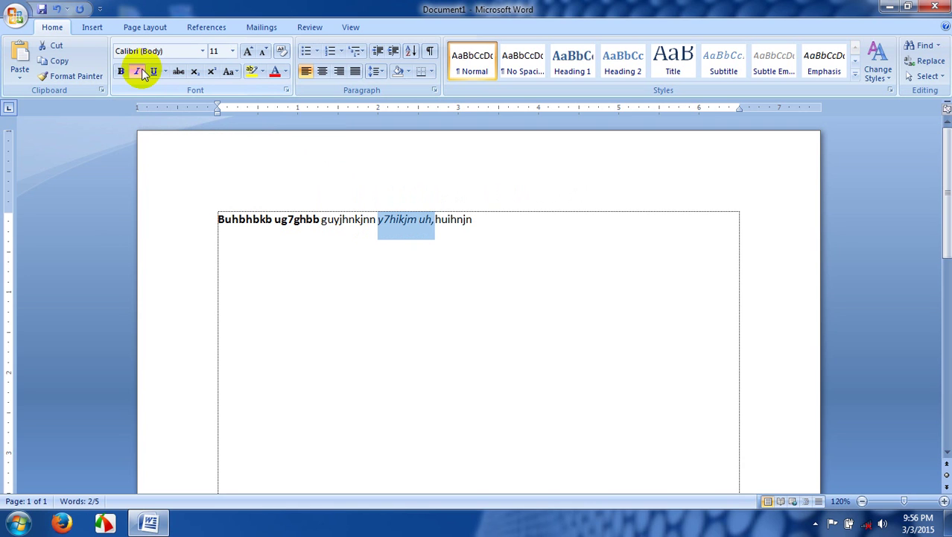
left_click(260, 220)
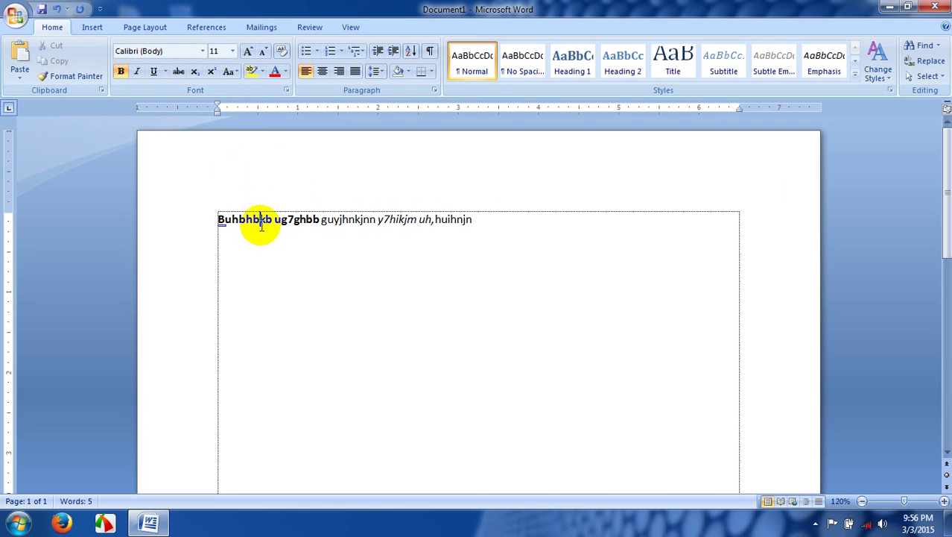
Remove the bold from "Buhbhbkb ug7ghbb" and the italics from "y7hikjm".
left_click(215, 219)
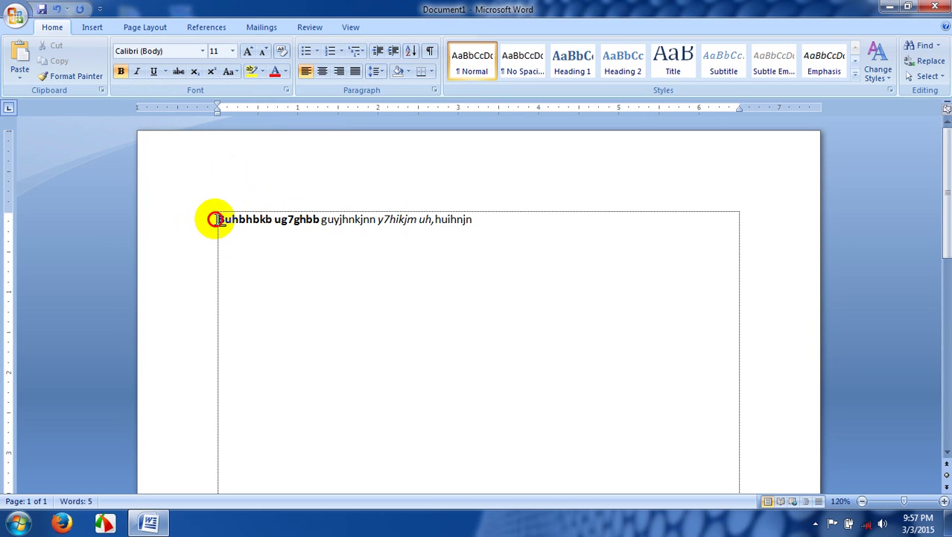
left_click_drag(215, 219, 317, 222)
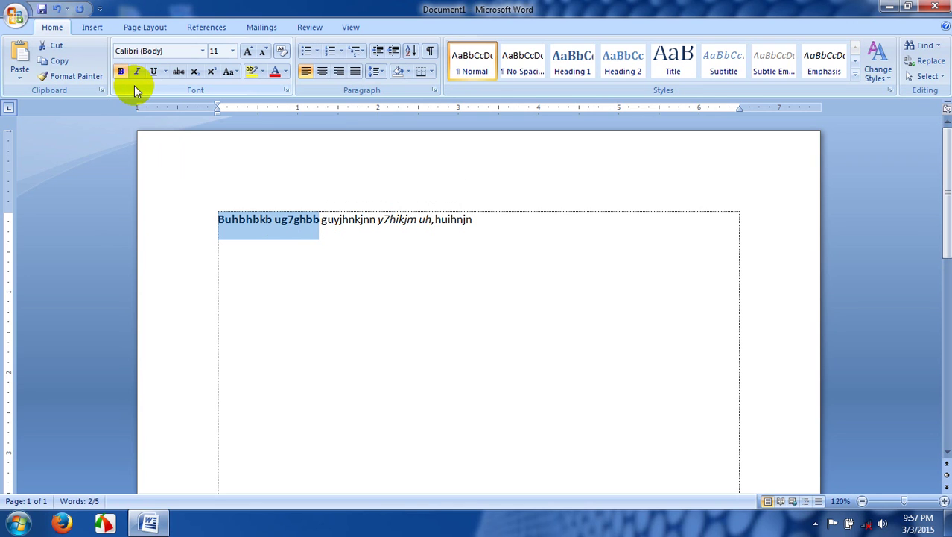
left_click(120, 71)
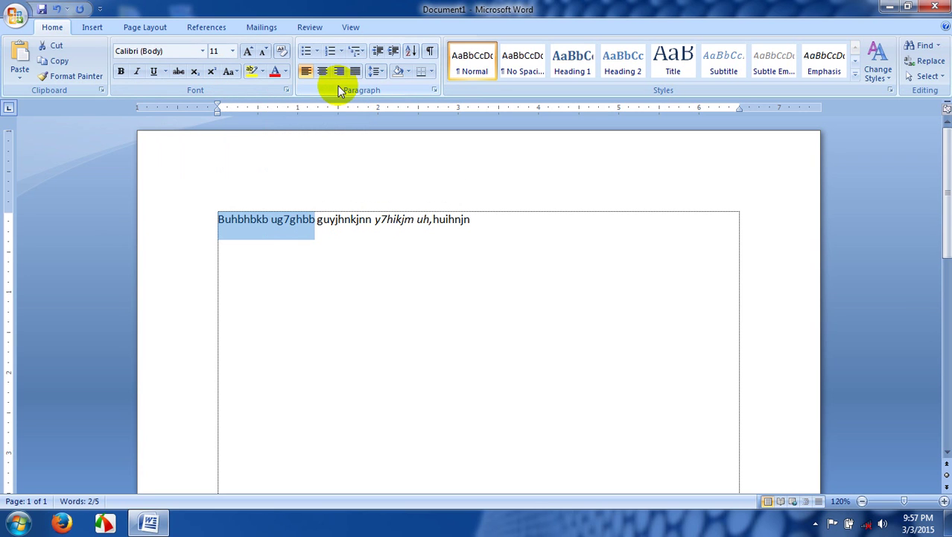
left_click_drag(374, 218, 413, 219)
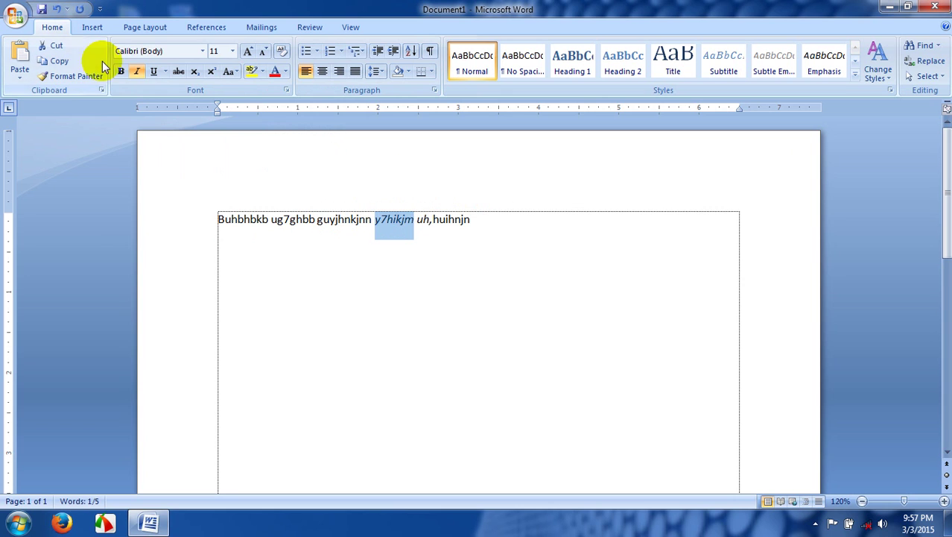
left_click(144, 75)
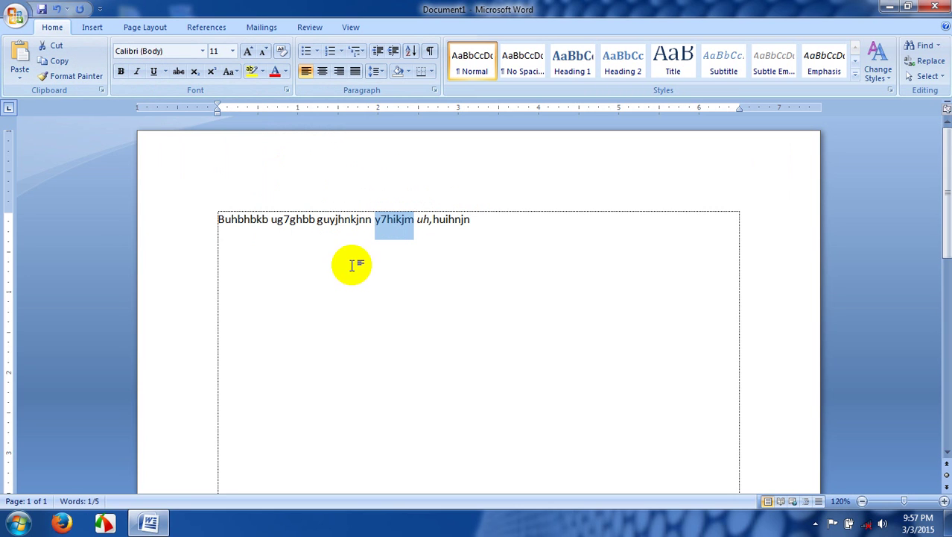
Select the whole line and toggle bold on, off and on again so all of it is bold.
left_click(219, 220)
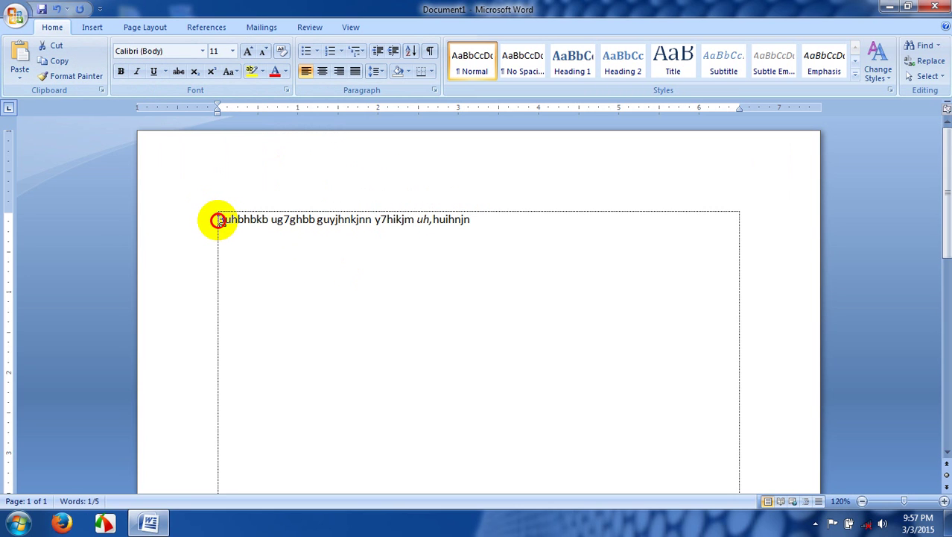
left_click_drag(220, 221, 469, 224)
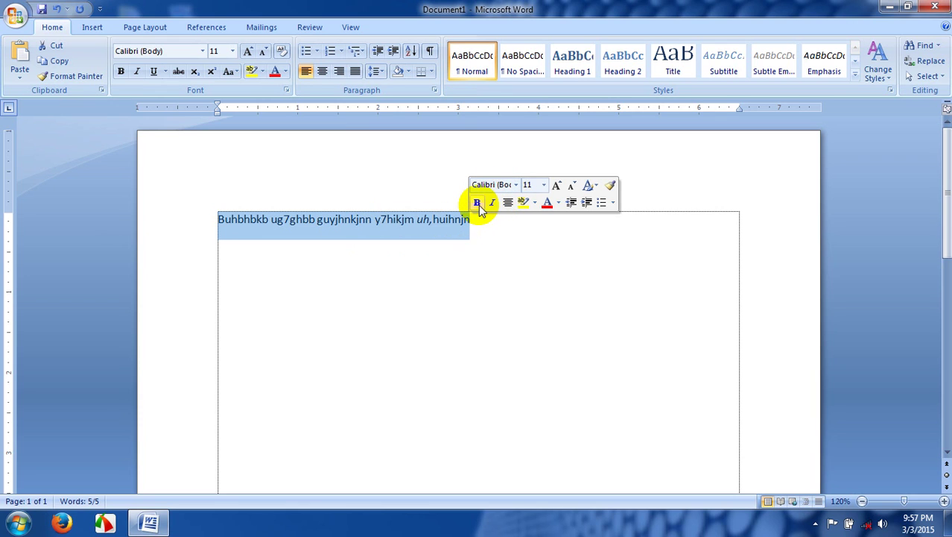
left_click(477, 202)
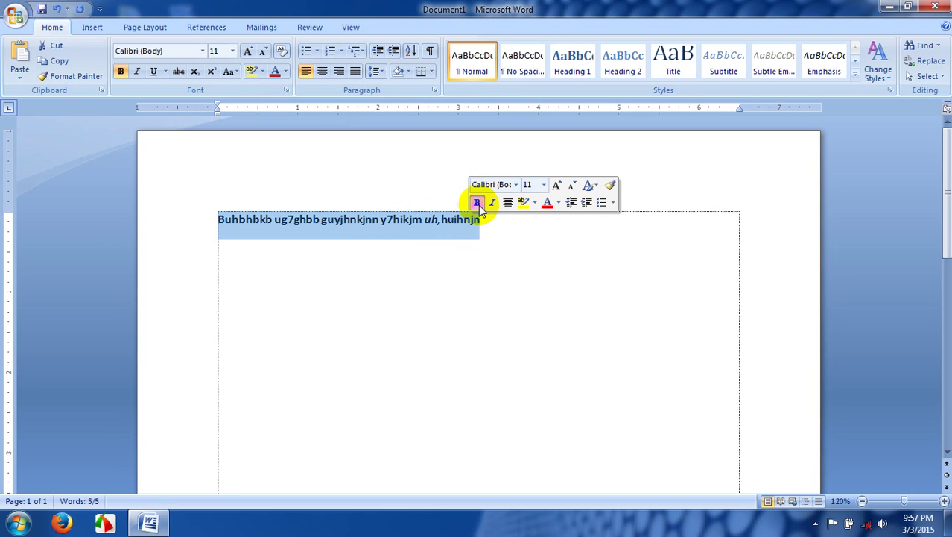
left_click(477, 203)
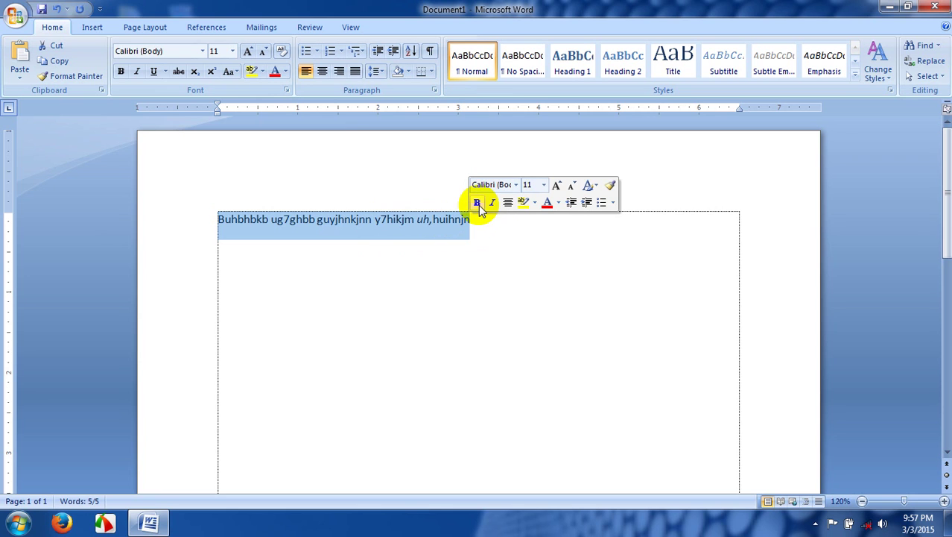
left_click(478, 204)
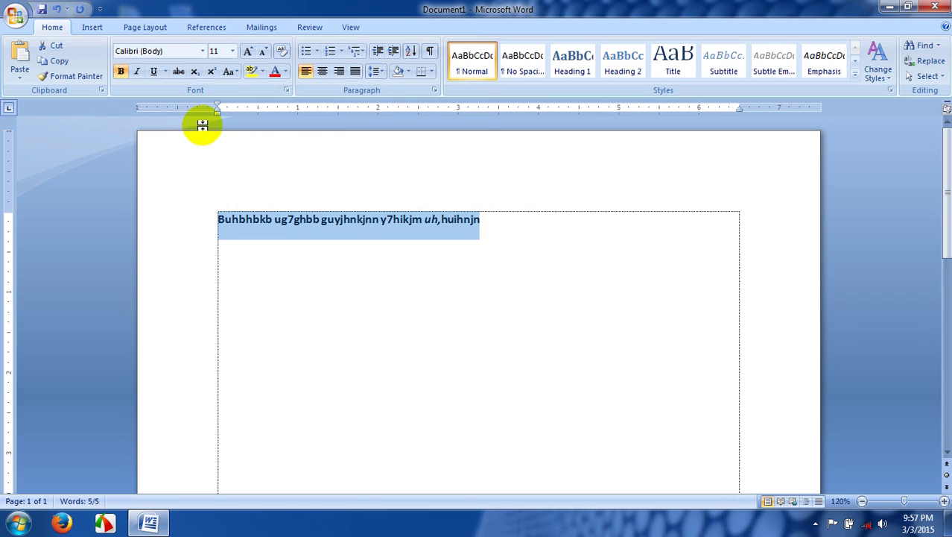
Underline the whole selected line, remove the underline again and deselect the text.
left_click(155, 73)
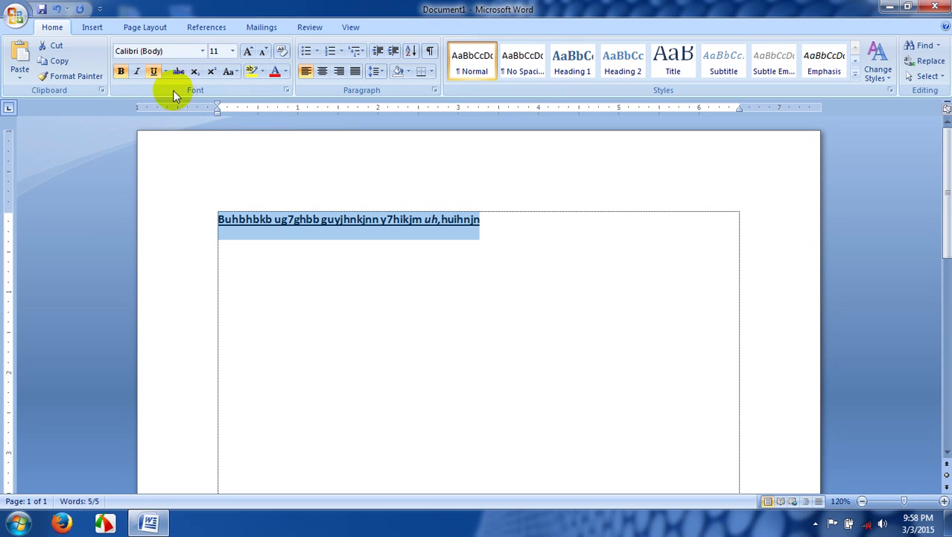
left_click(154, 72)
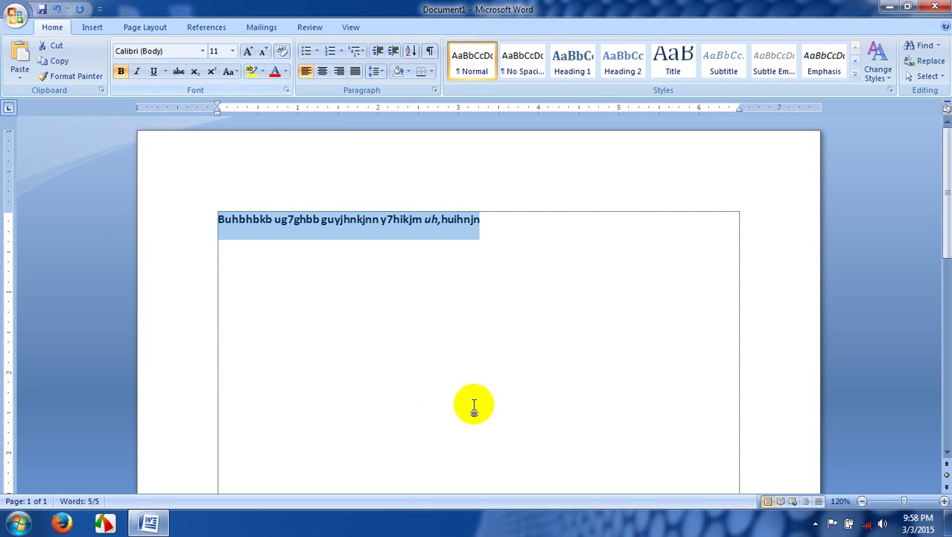
left_click(358, 219)
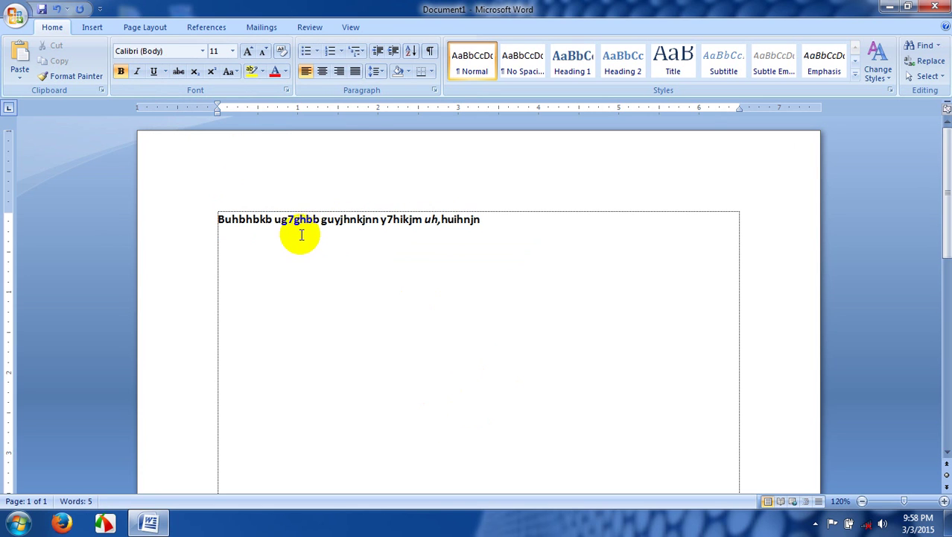
Select "ug7ghbb guyjhnkjnn", bring up the extended font colour palette clear of the text, and close it without choosing a colour.
left_click(274, 219)
left_click_drag(275, 219, 369, 227)
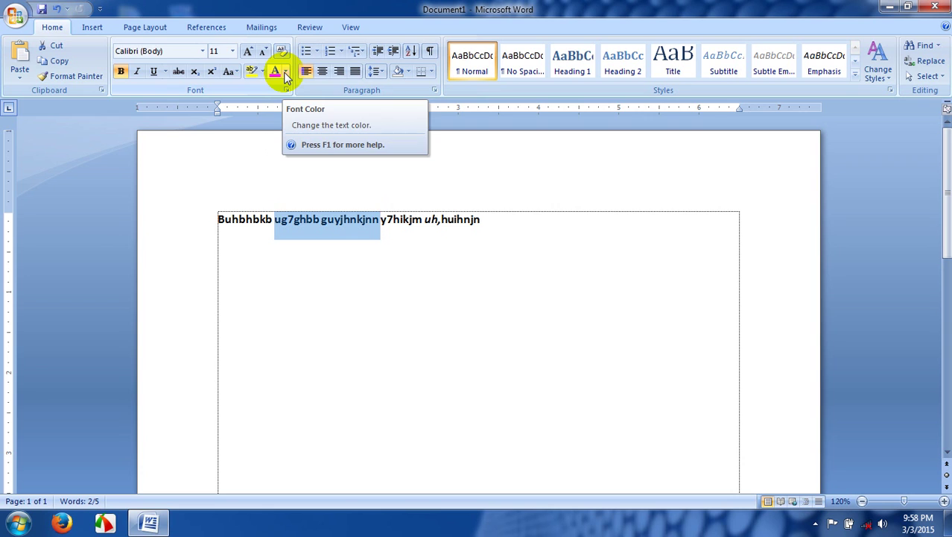
left_click(285, 75)
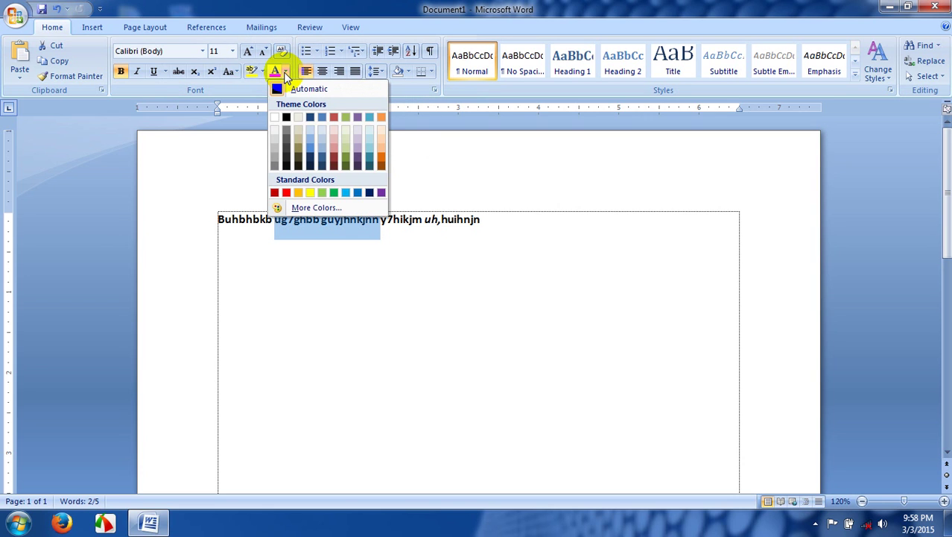
left_click(339, 209)
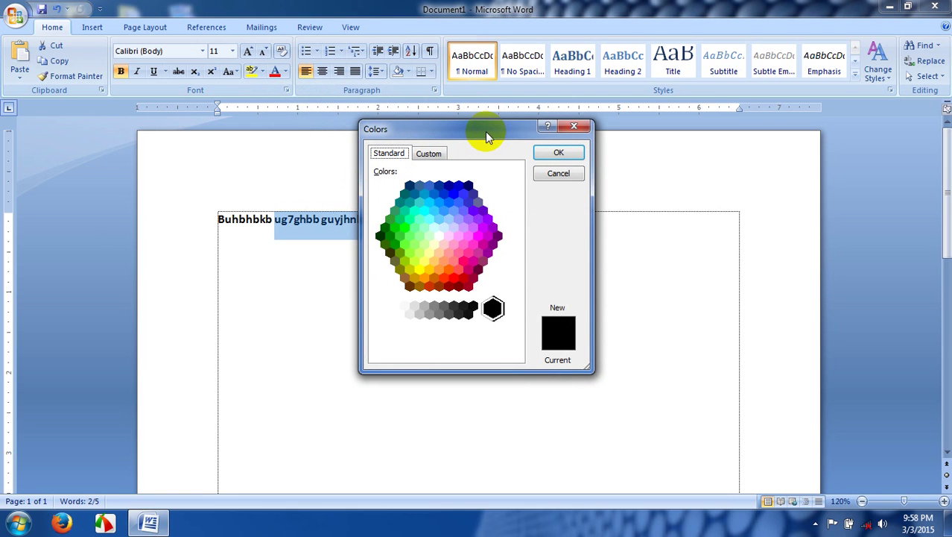
left_click_drag(485, 131, 657, 136)
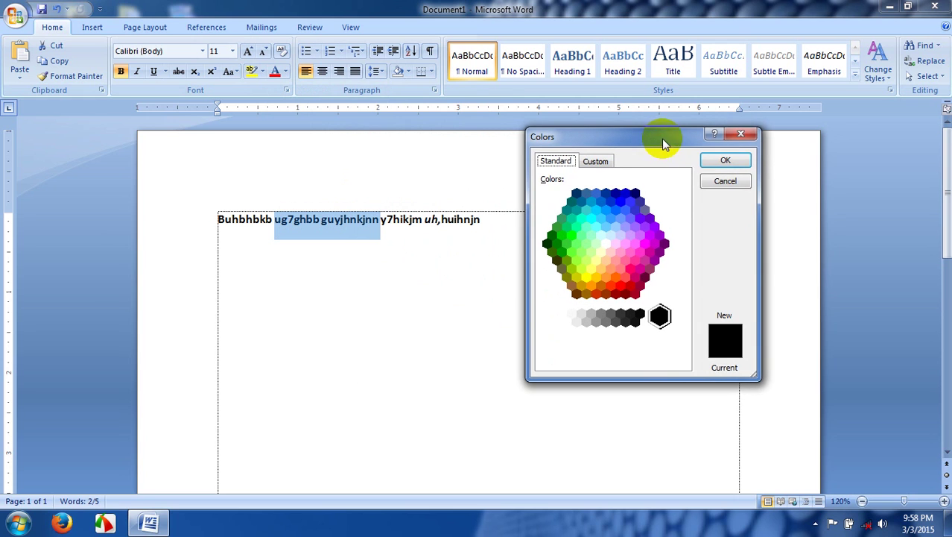
left_click(723, 182)
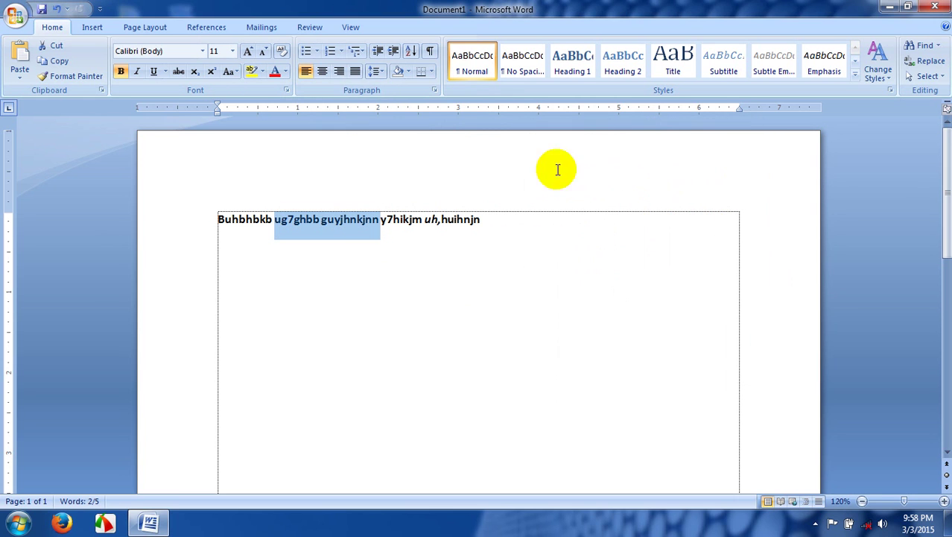
Apply a dark purple theme font colour to the selected "ug7ghbb guyjhnkjnn" and deselect it.
left_click(286, 71)
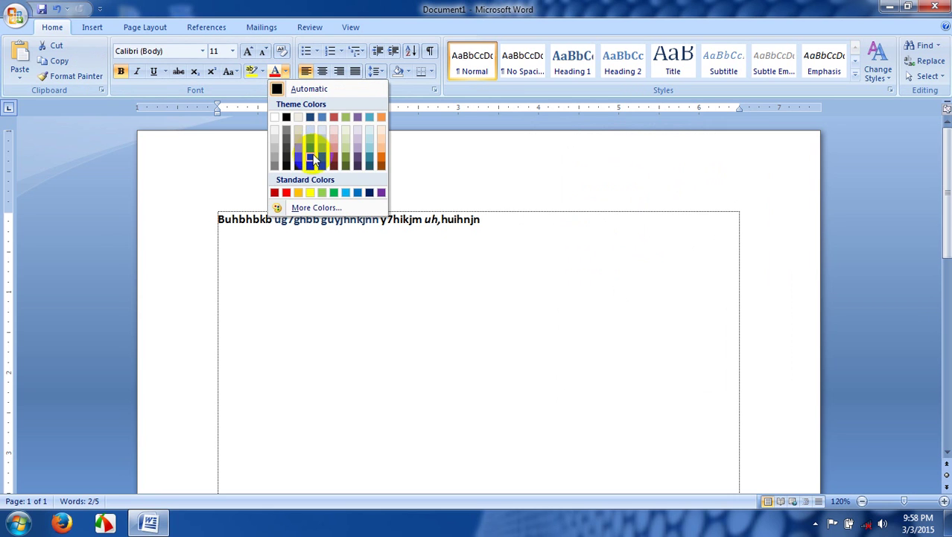
left_click(357, 162)
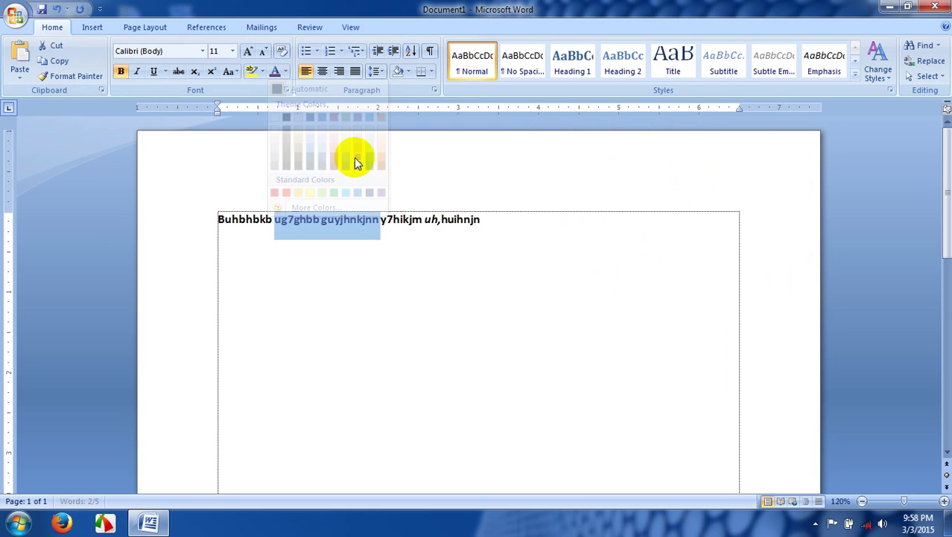
left_click(386, 224)
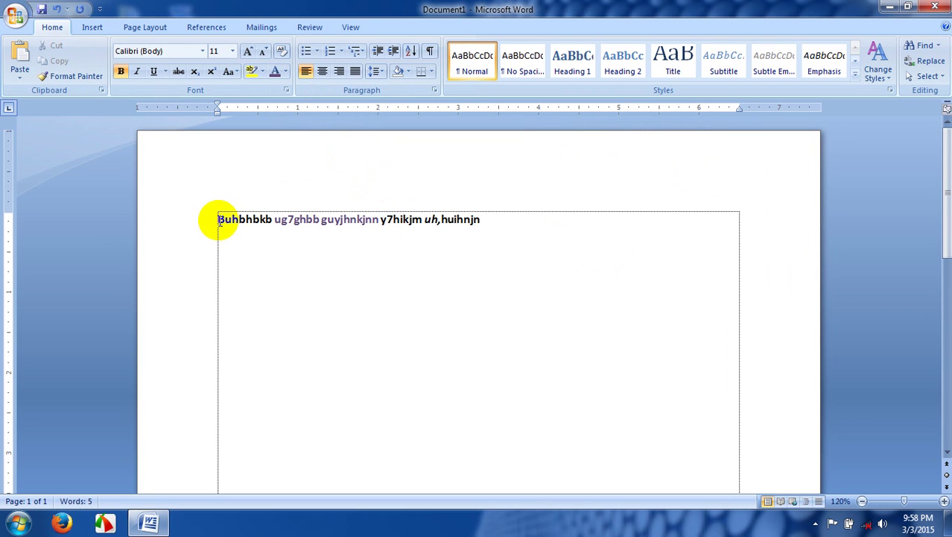
Change the font colour of the first word, "Buhbhbkb", to standard red.
left_click_drag(219, 220, 272, 219)
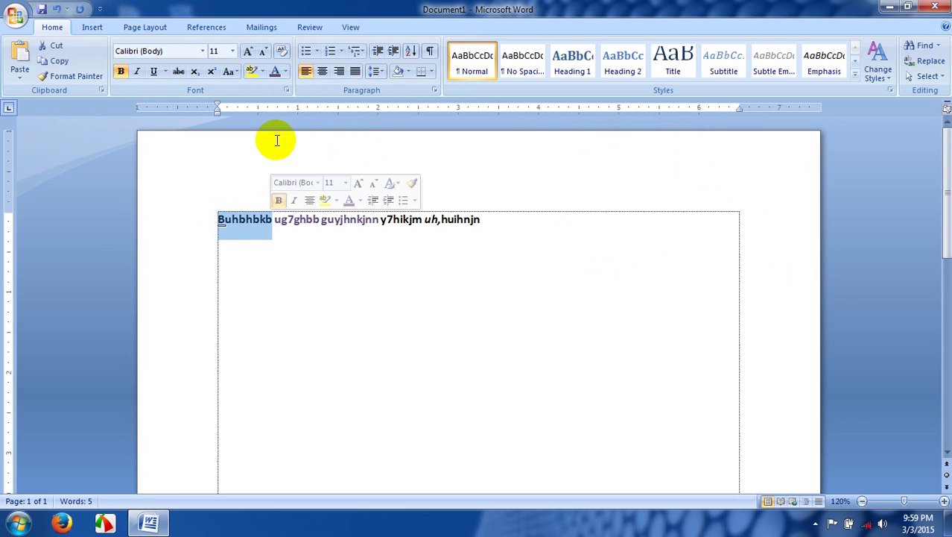
left_click(285, 71)
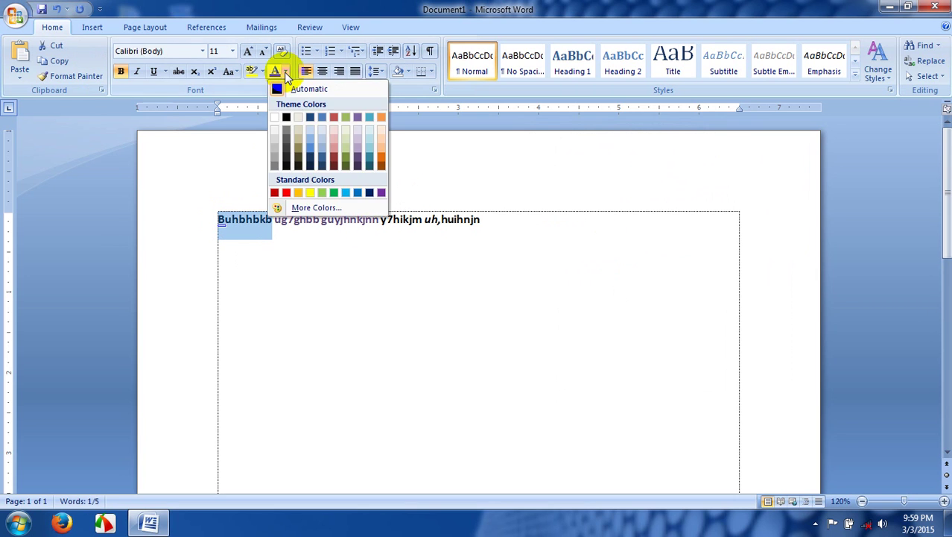
left_click(287, 193)
Give the text "uh,huihnjn" at the end of the line a bright blue from the extended font colours.
left_click_drag(436, 219, 477, 221)
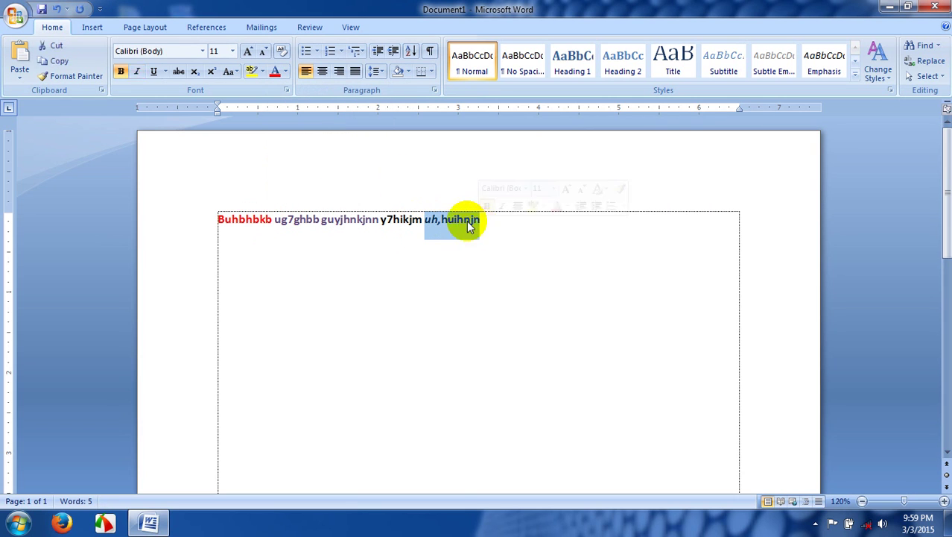
left_click(286, 72)
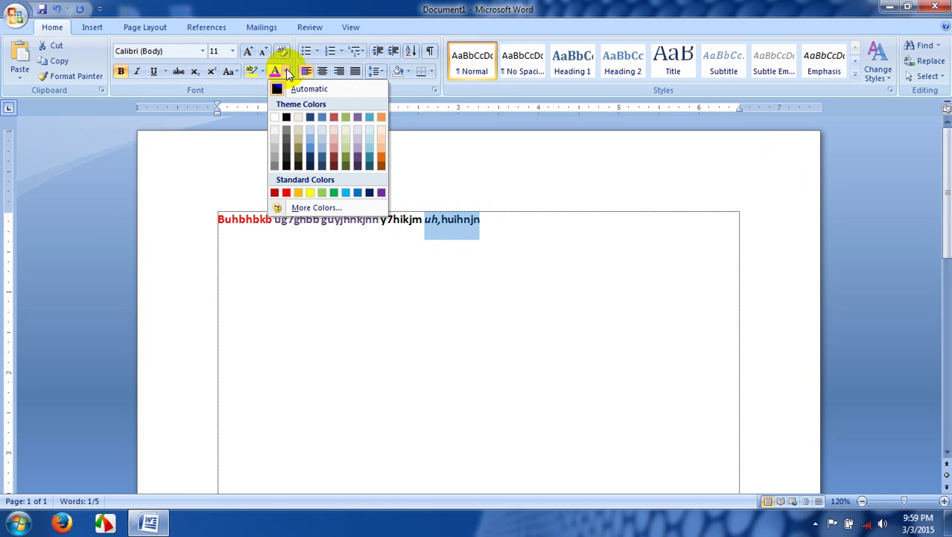
left_click(305, 208)
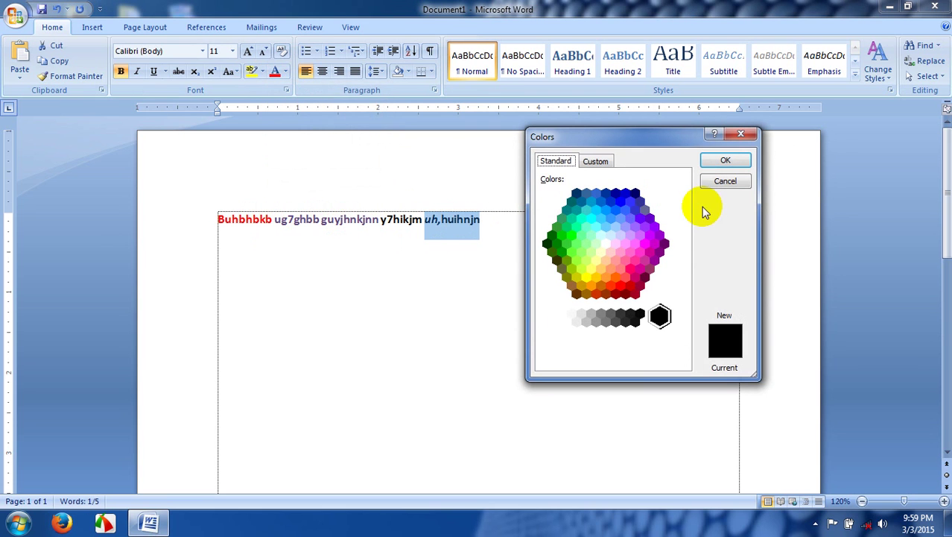
left_click(620, 201)
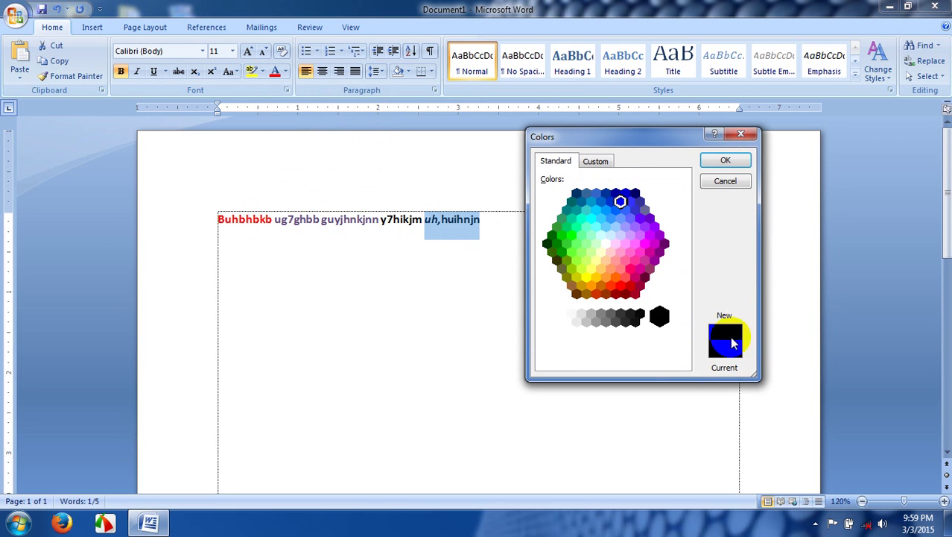
left_click(620, 201)
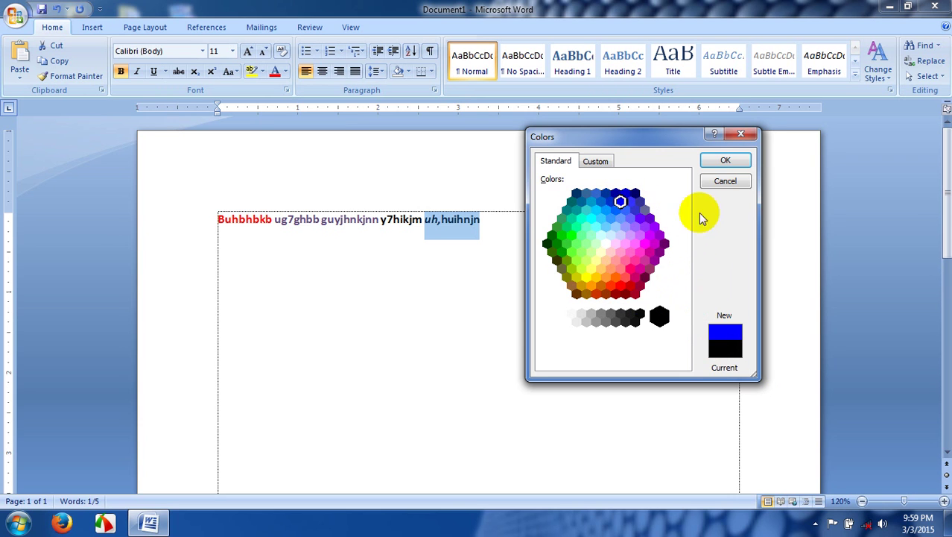
left_click(720, 160)
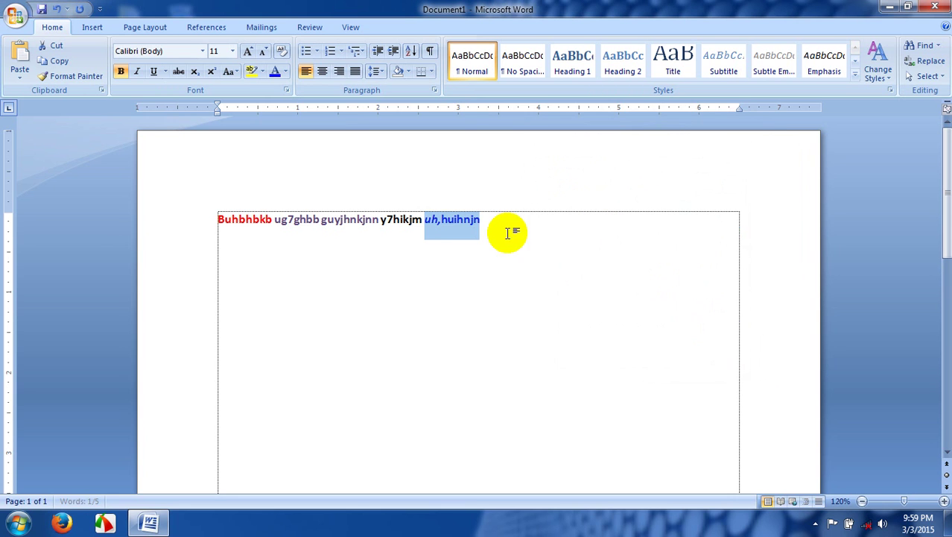
left_click(446, 222)
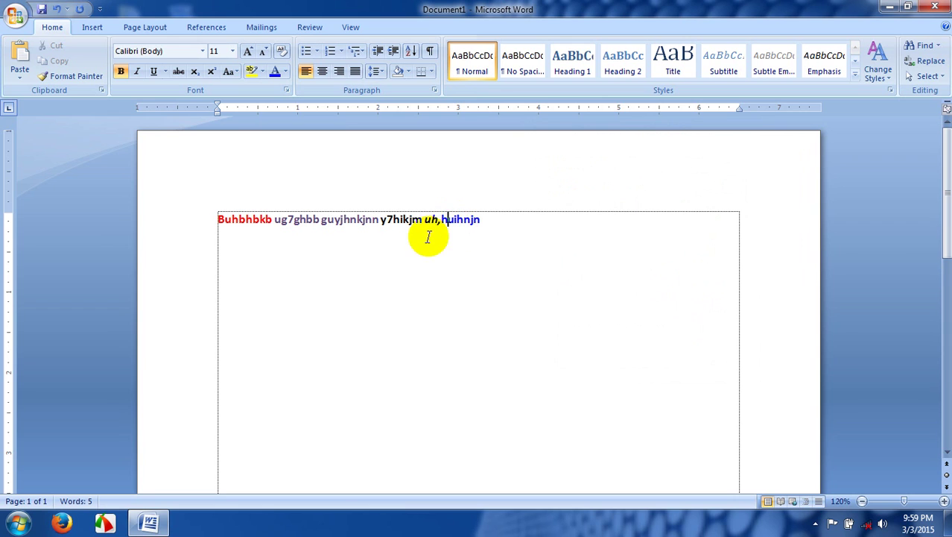
Select "ug7ghbb" and open the custom colour settings for its font colour.
left_click(283, 221)
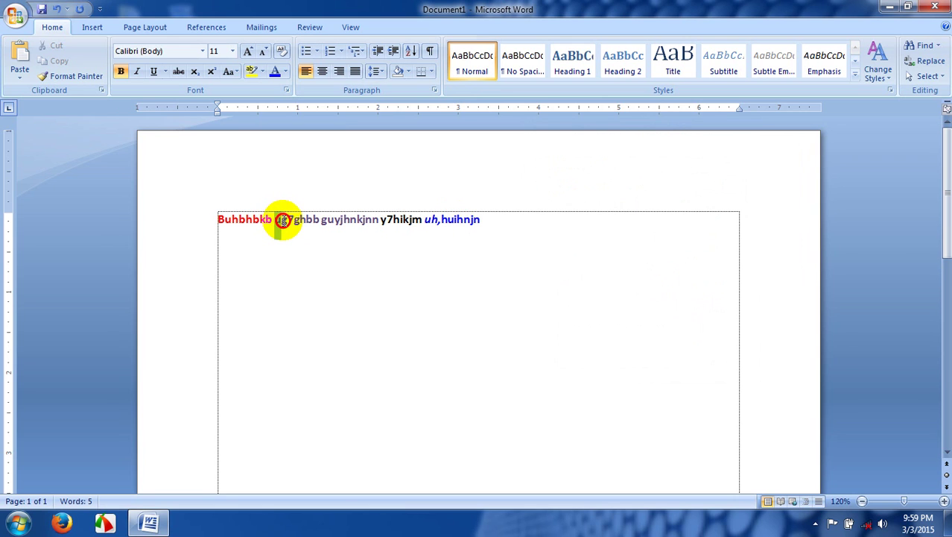
left_click_drag(284, 221, 317, 227)
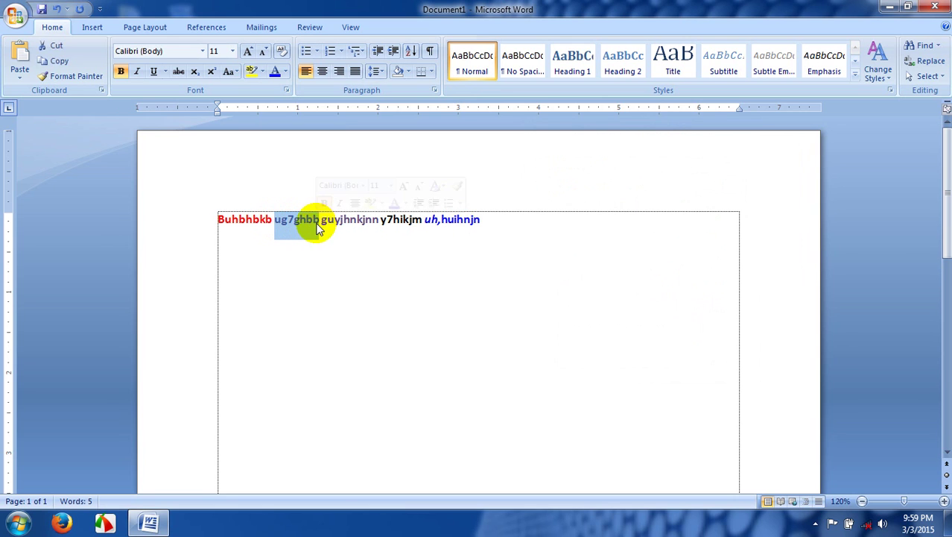
left_click(287, 72)
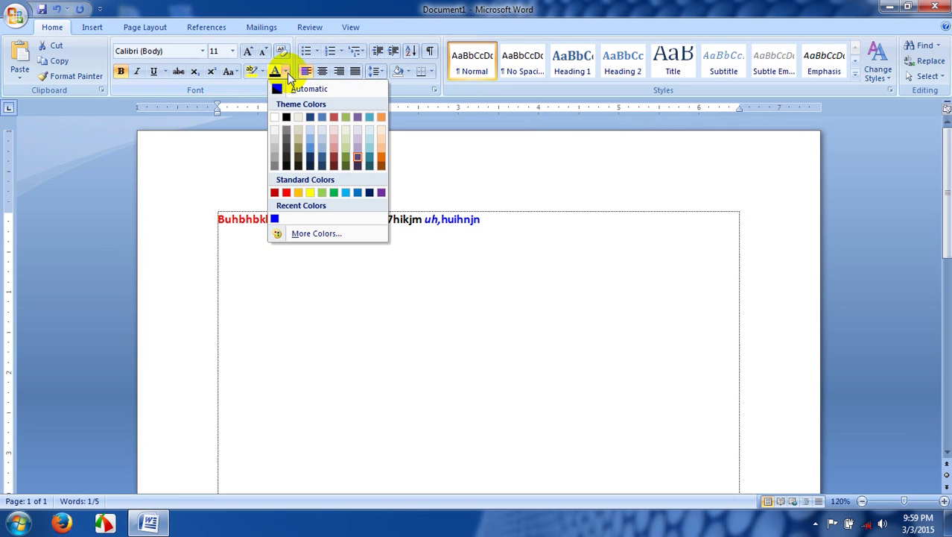
left_click(330, 239)
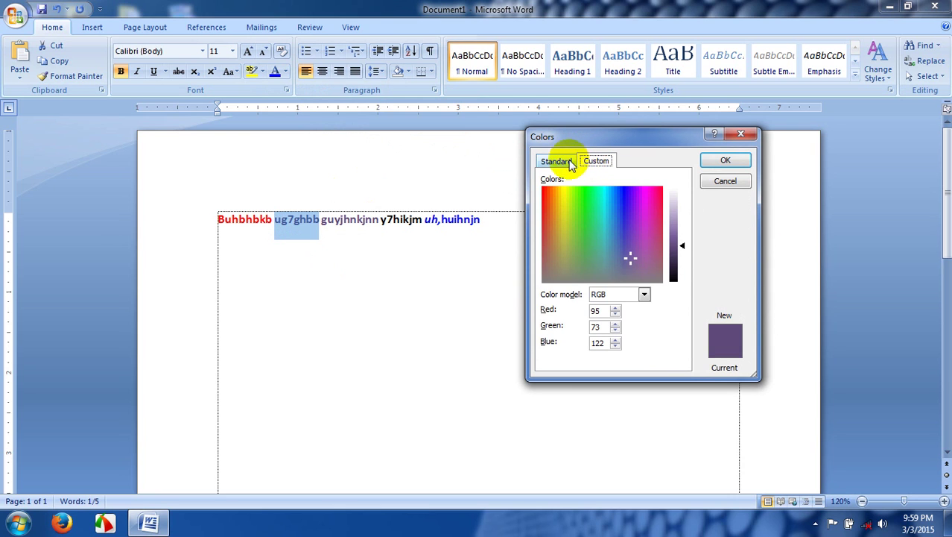
left_click(561, 161)
left_click(587, 162)
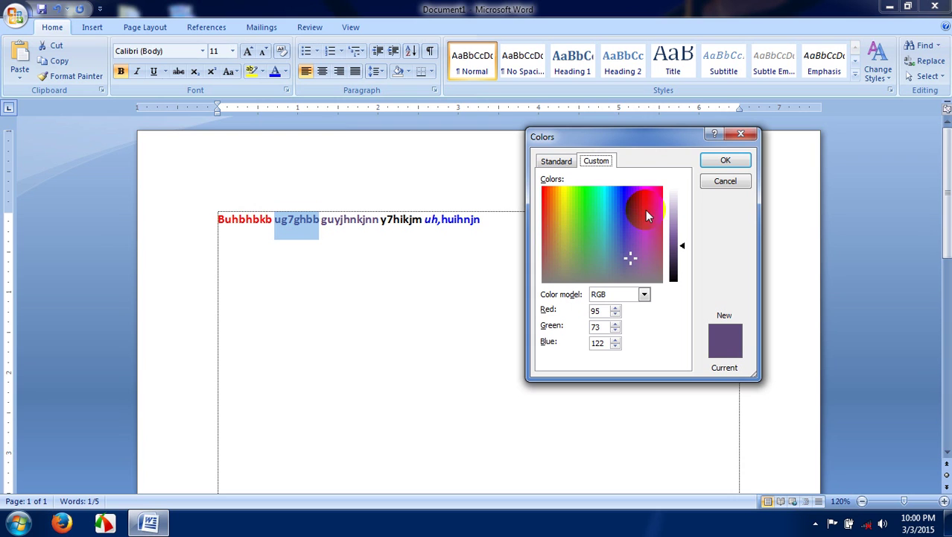
Try several hues in the custom colour spectrum, ending on a dark gold with RGB 169, 139, 27.
left_click(622, 232)
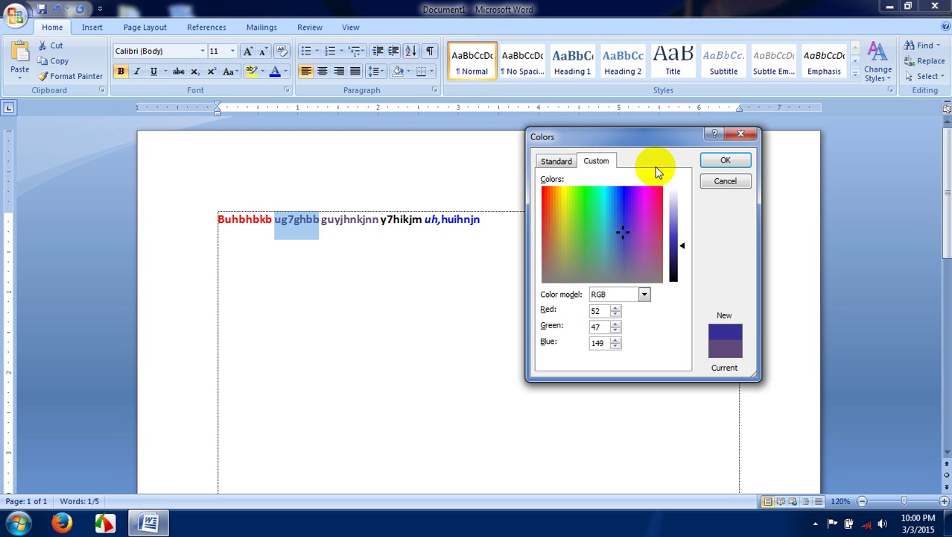
left_click(653, 200)
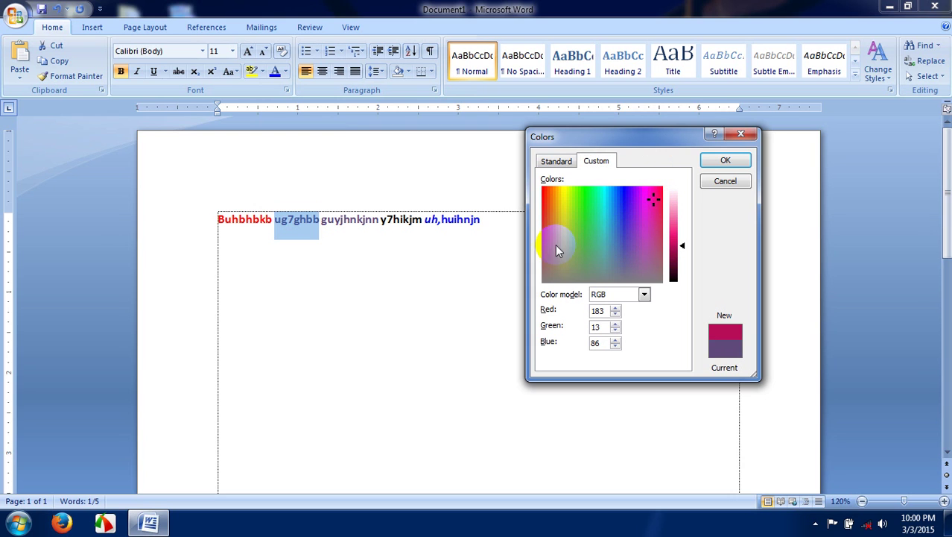
mouse_move(572, 227)
left_mouse_down()
mouse_move(555, 202)
mouse_move(560, 215)
left_mouse_up()
left_click(553, 216)
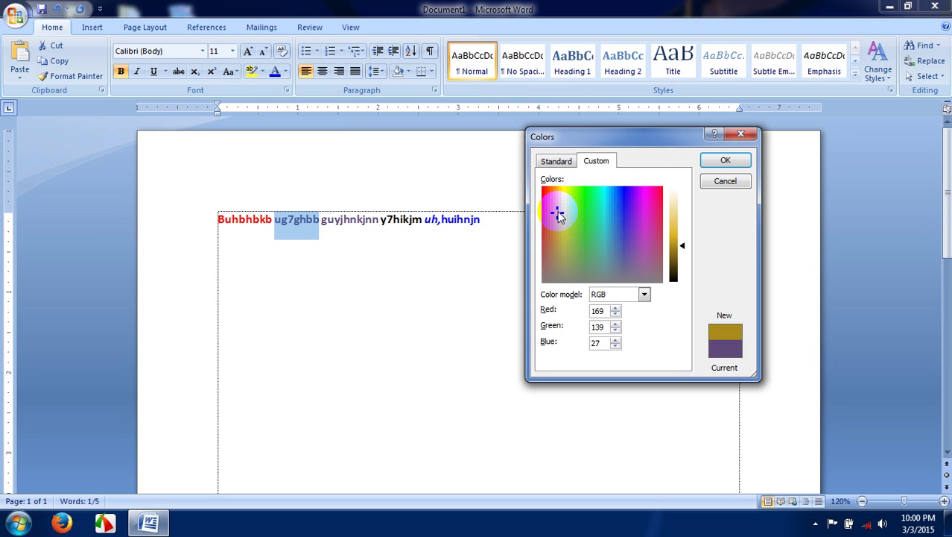
Adjust the brightness of the custom gold to RGB 201, 165, 33 and apply it to "ug7ghbb".
left_click(697, 261)
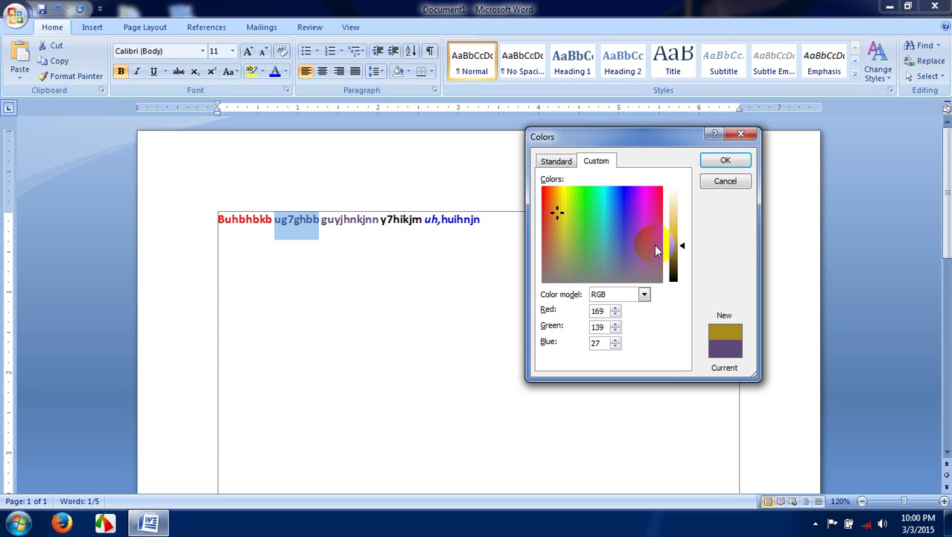
left_click_drag(685, 246, 682, 216)
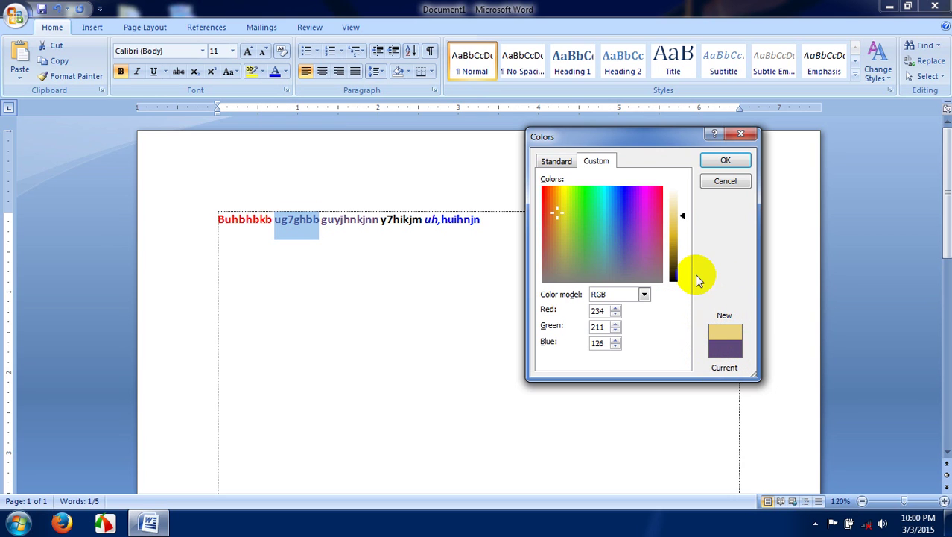
left_click_drag(684, 216, 681, 240)
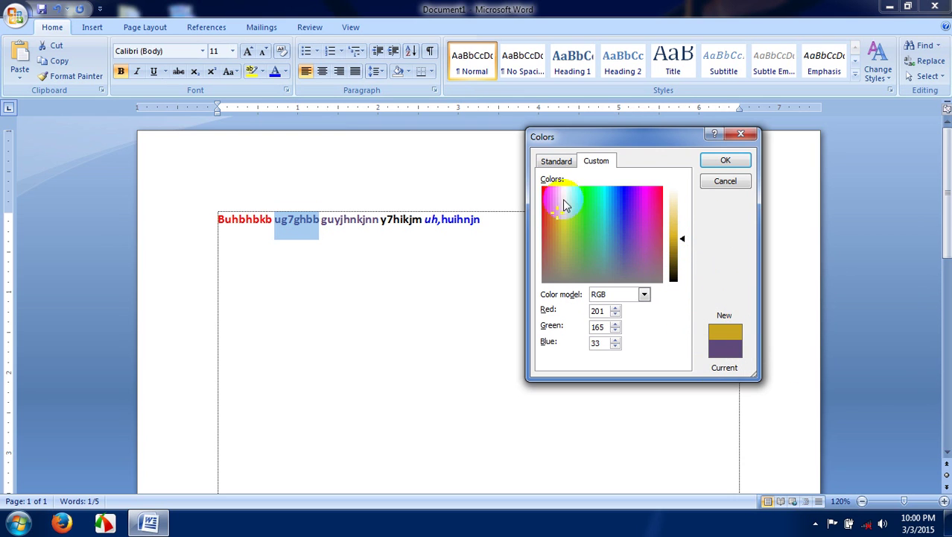
left_click(738, 165)
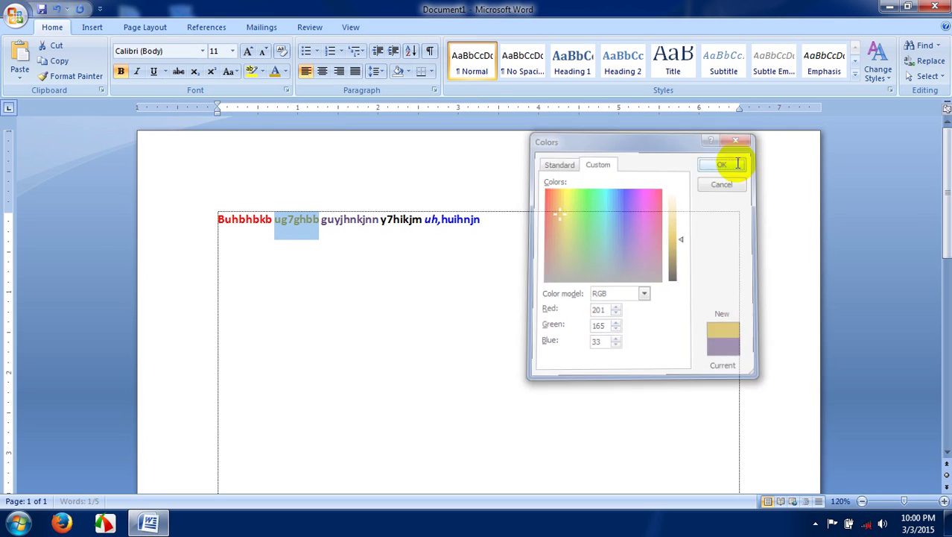
left_click(309, 221)
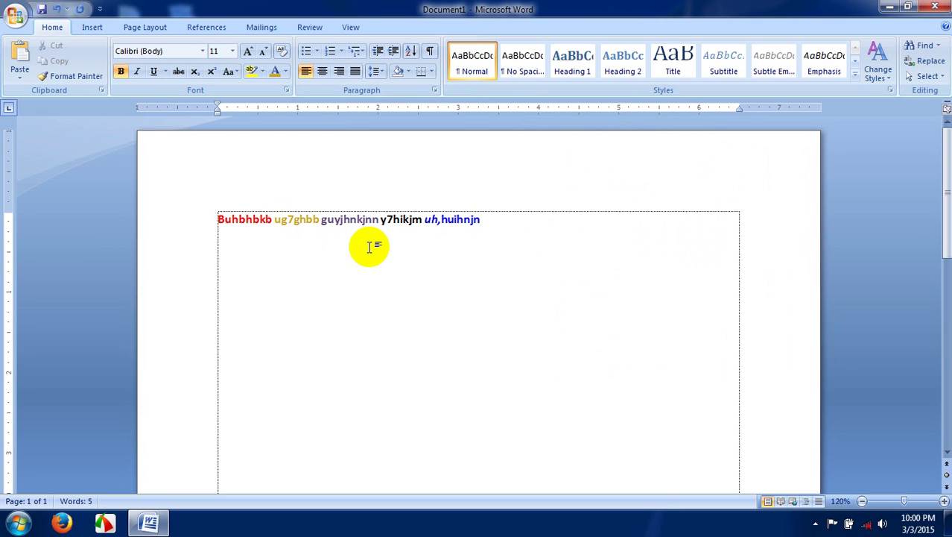
Set the font size of the first three words, "Buhbhbkb ug7ghbb guyjhnkjnn", to 24.
left_click_drag(224, 218, 379, 221)
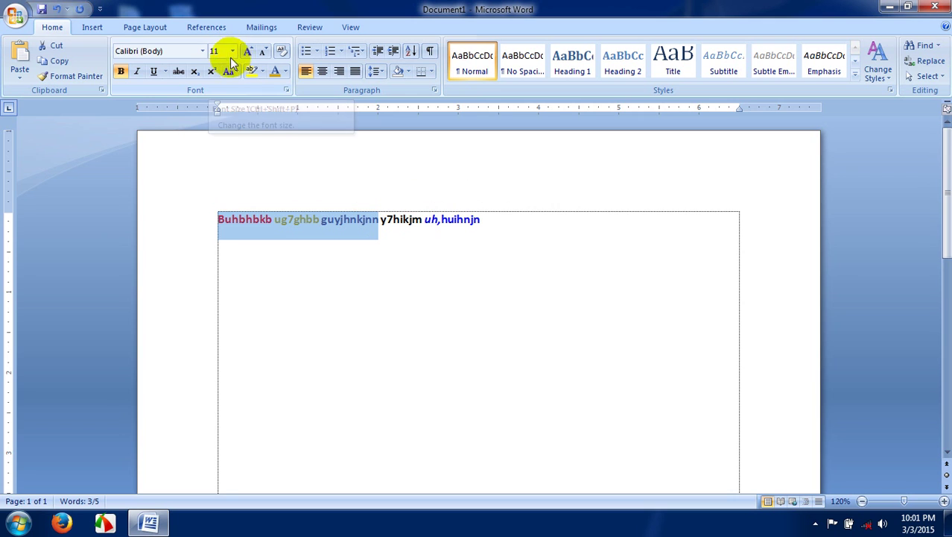
left_click(233, 51)
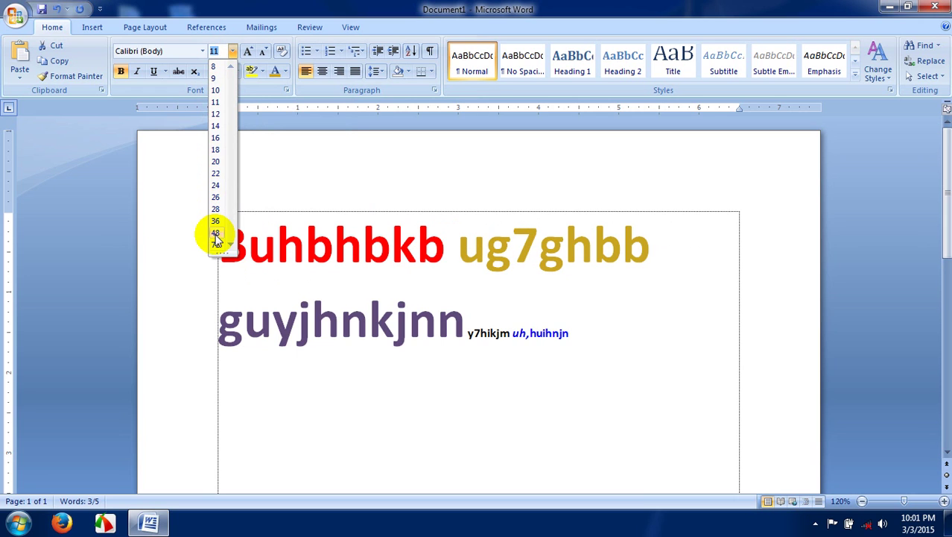
left_click(216, 186)
left_click(393, 222)
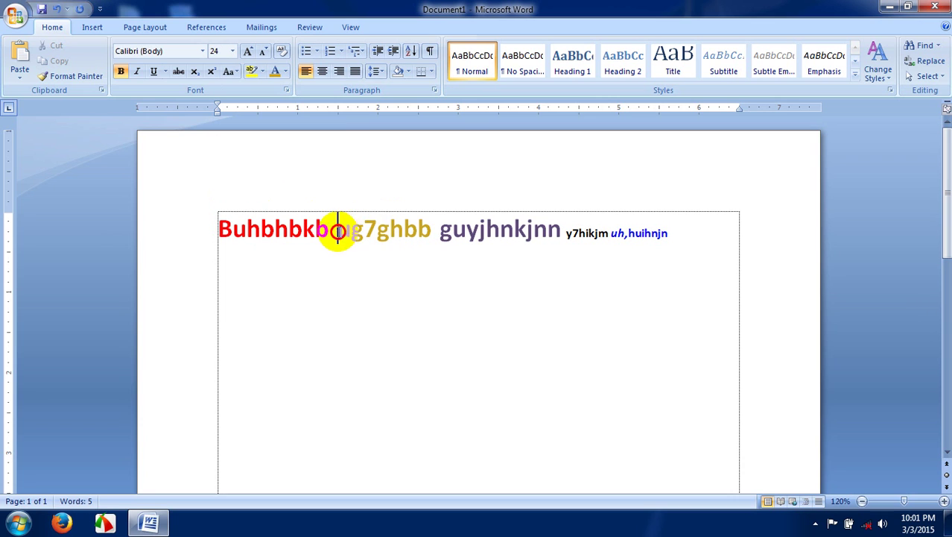
Set the font size of "ug7ghbb" to 19.
left_click_drag(337, 228, 430, 228)
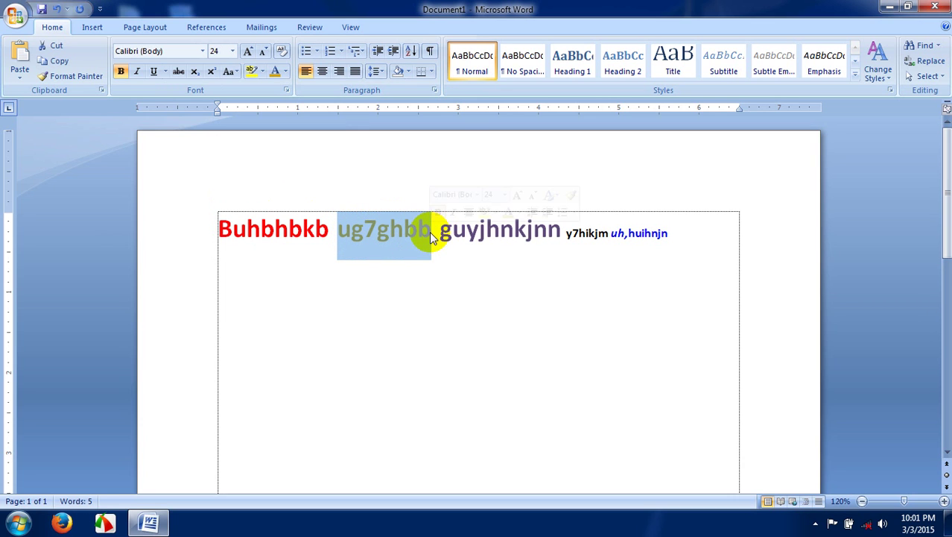
left_click(232, 51)
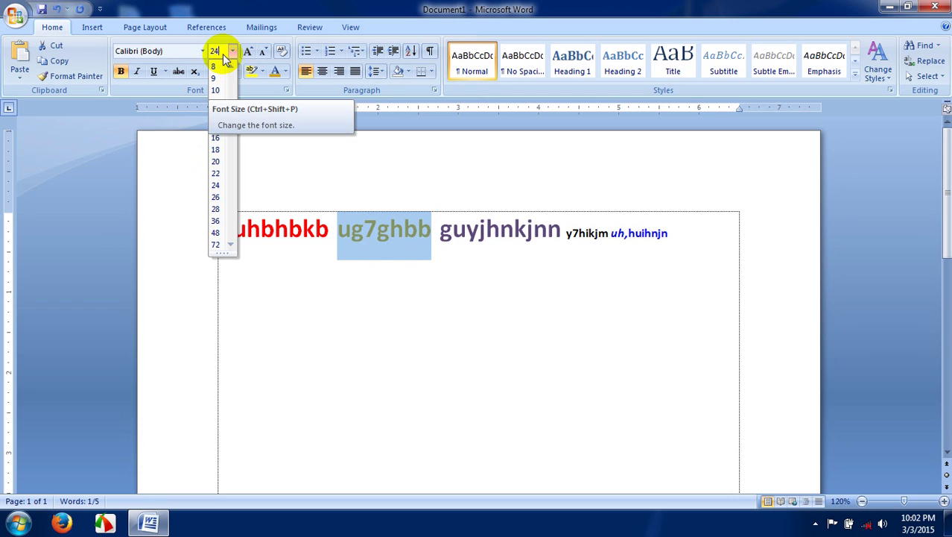
key("BackSpace")
key("BackSpace")
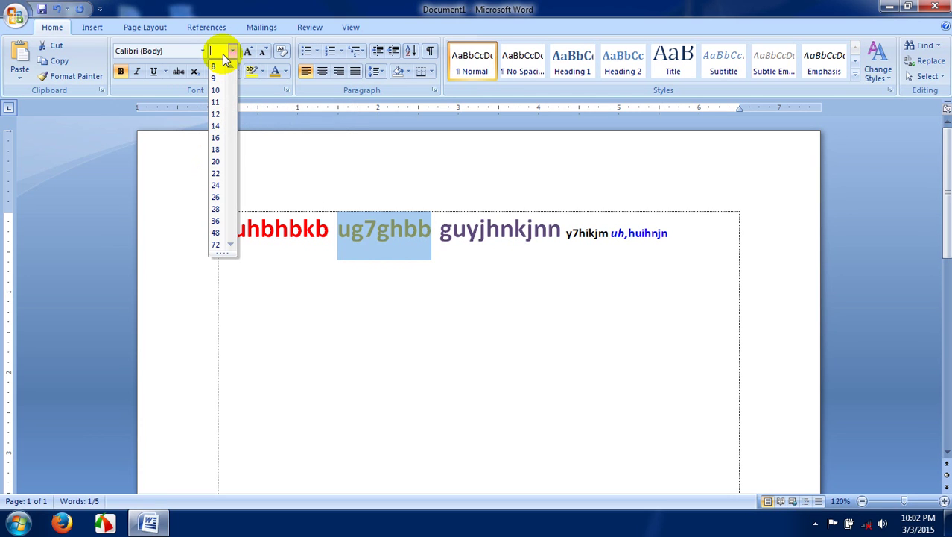
type("19")
key("Return")
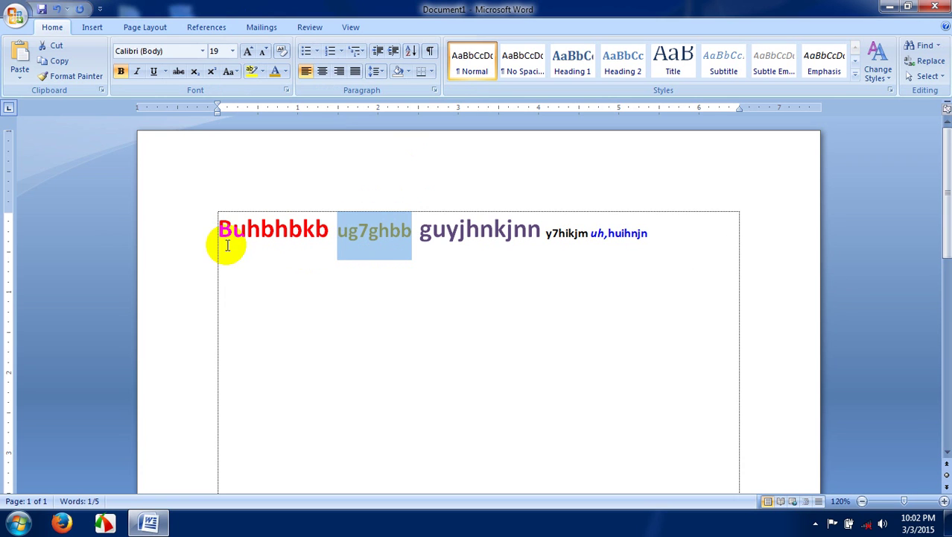
Set the whole line of text to font size 14 and give it a dark red theme font colour.
left_click_drag(219, 229, 632, 233)
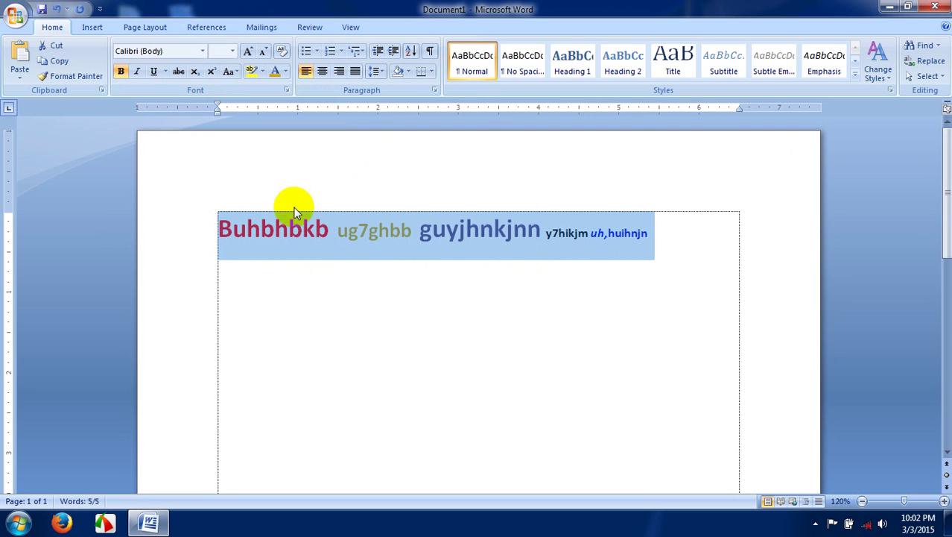
left_click(235, 55)
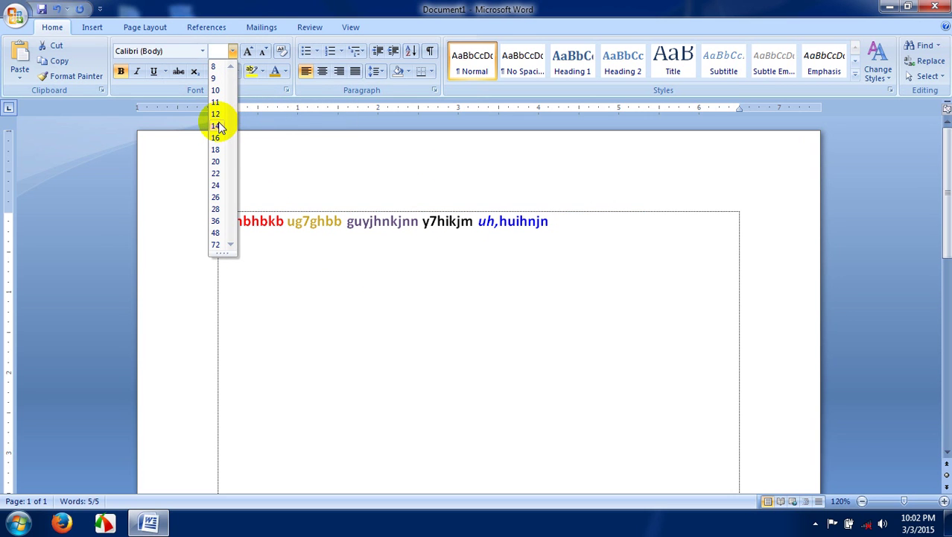
left_click(217, 127)
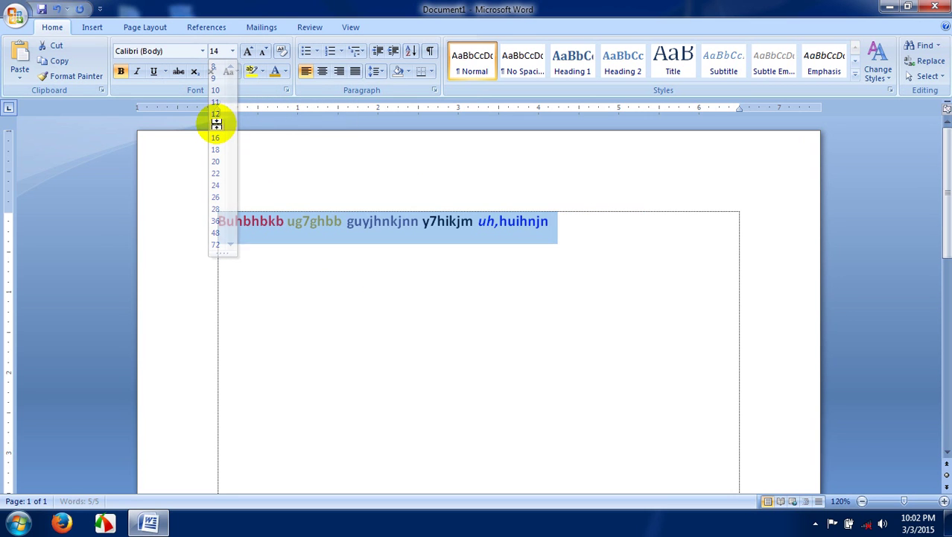
left_click(286, 70)
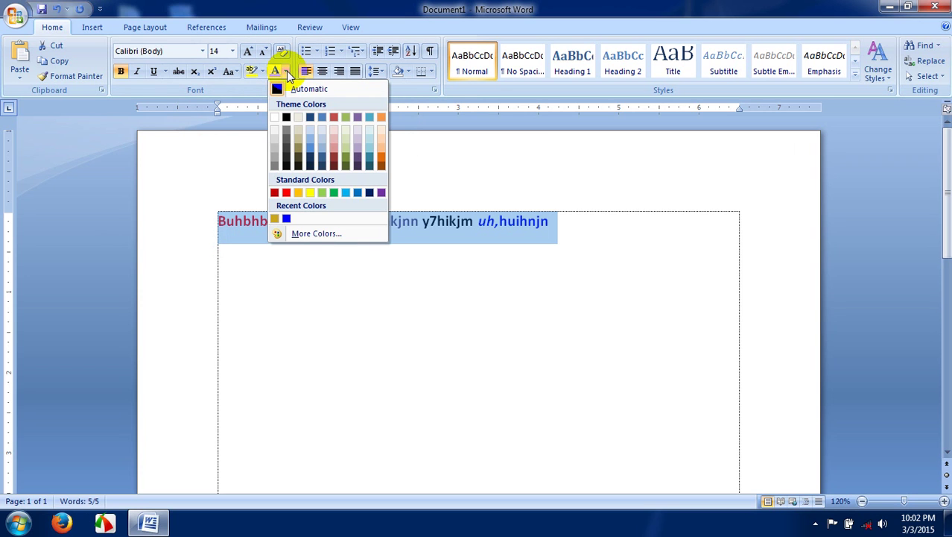
left_click(335, 171)
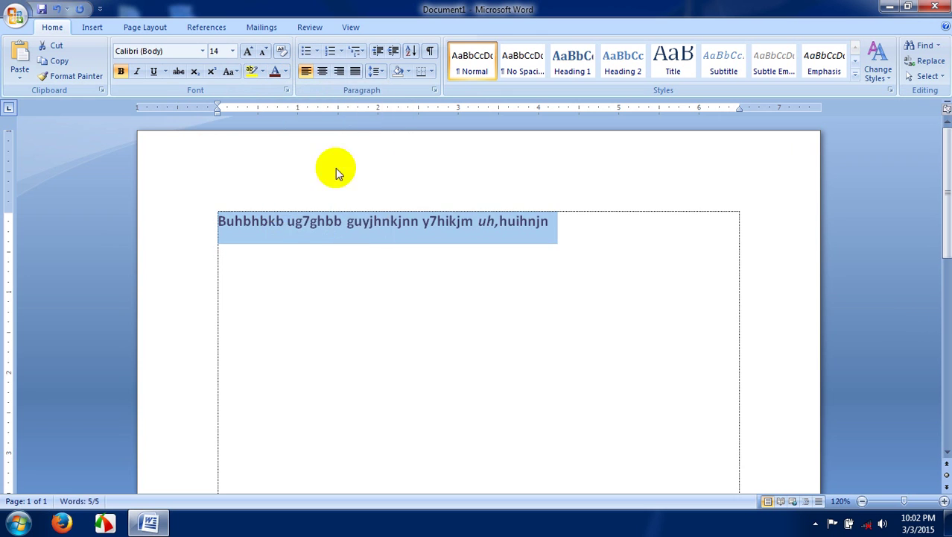
left_click(403, 221)
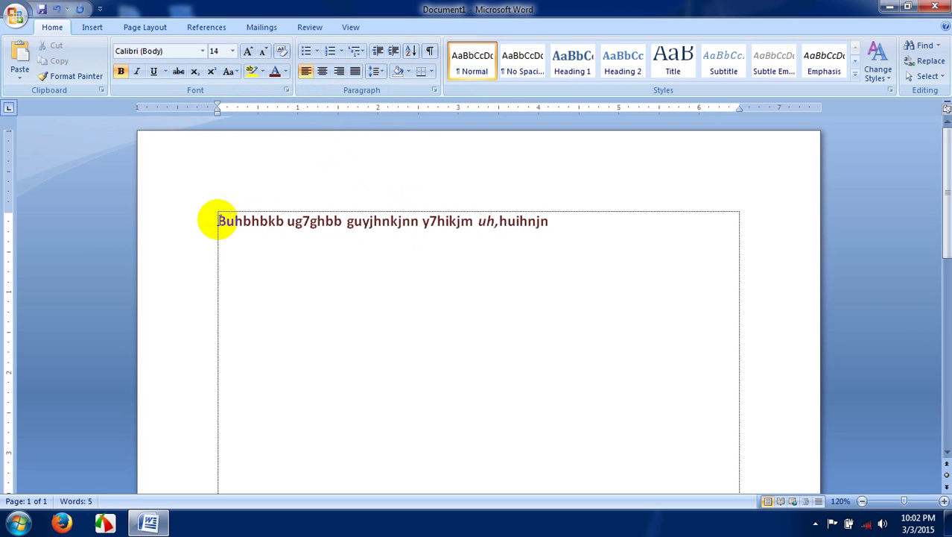
Apply a bright pink from the standard colour palette to the whole line of text and dismiss the antivirus notification.
left_click_drag(220, 220, 544, 230)
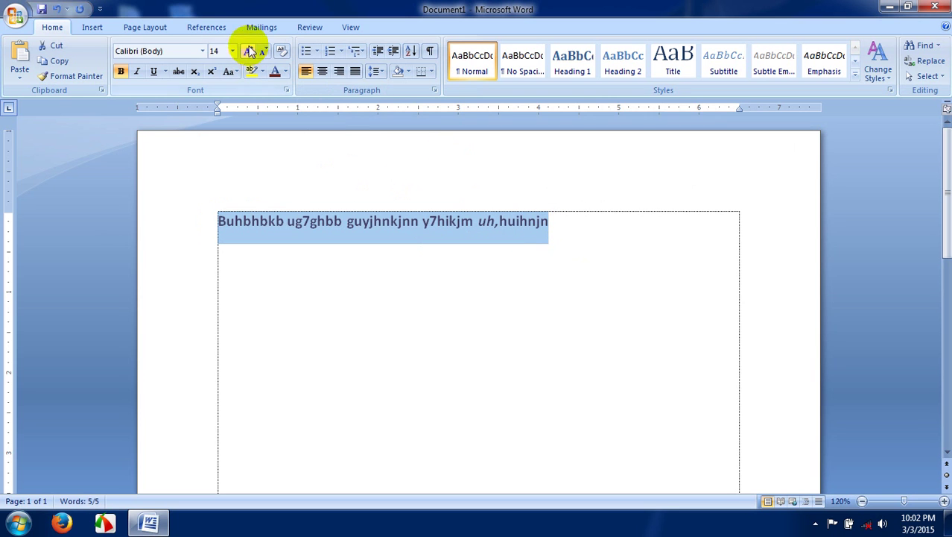
left_click(285, 72)
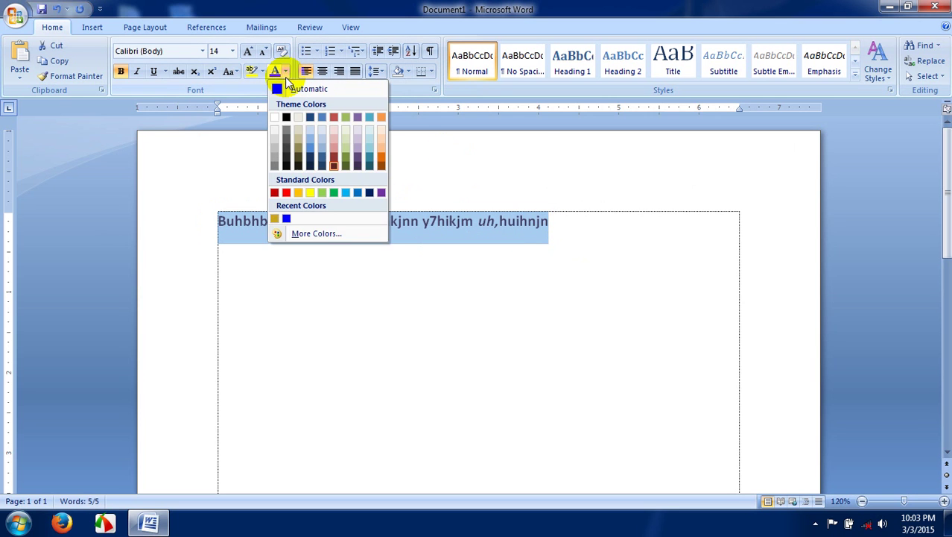
left_click(312, 234)
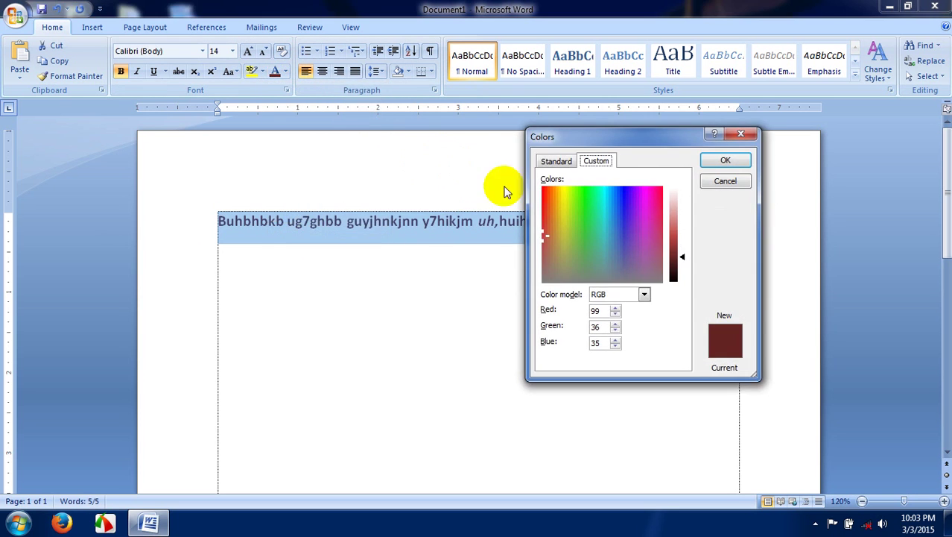
left_click(559, 162)
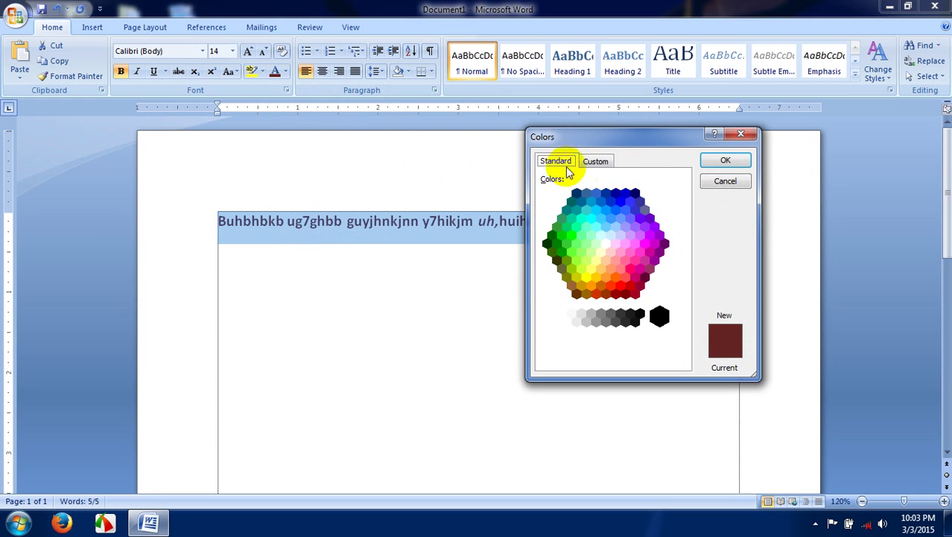
left_click(630, 269)
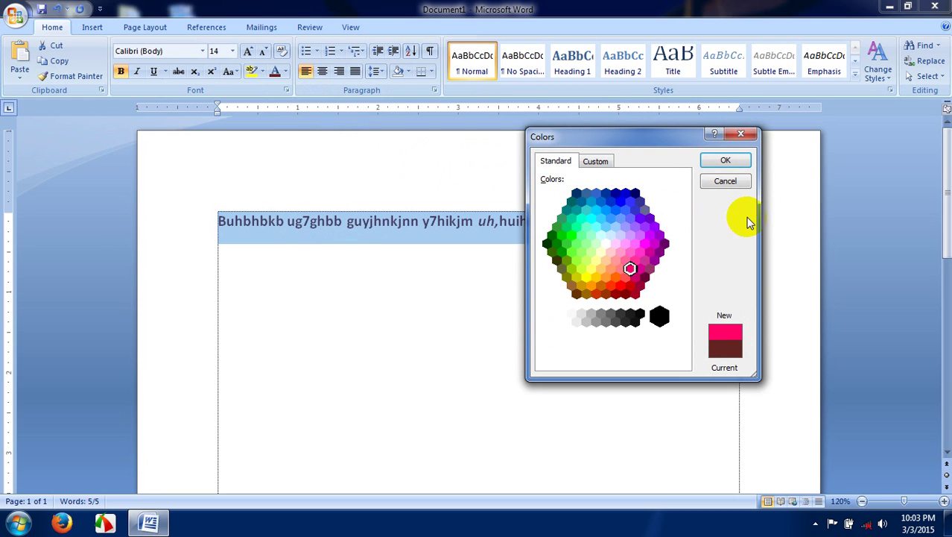
left_click(733, 161)
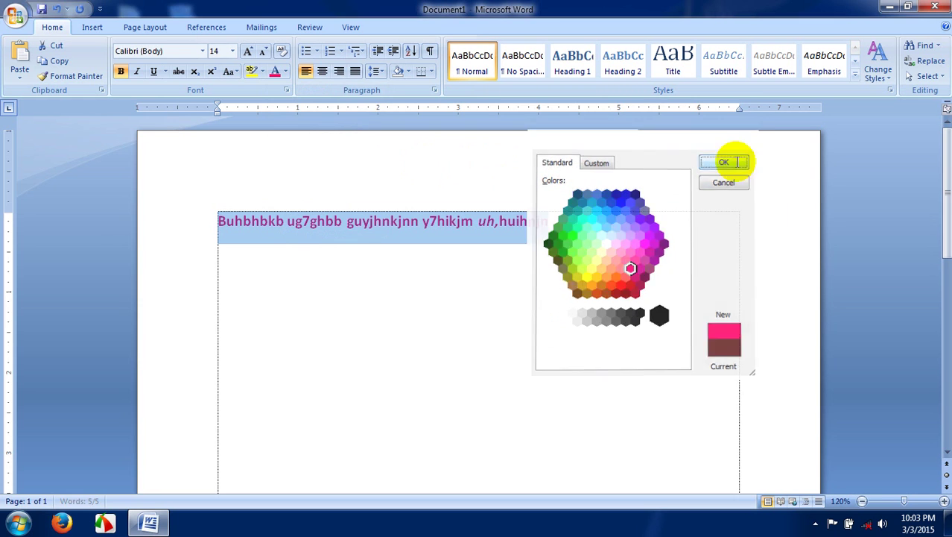
left_click(519, 224)
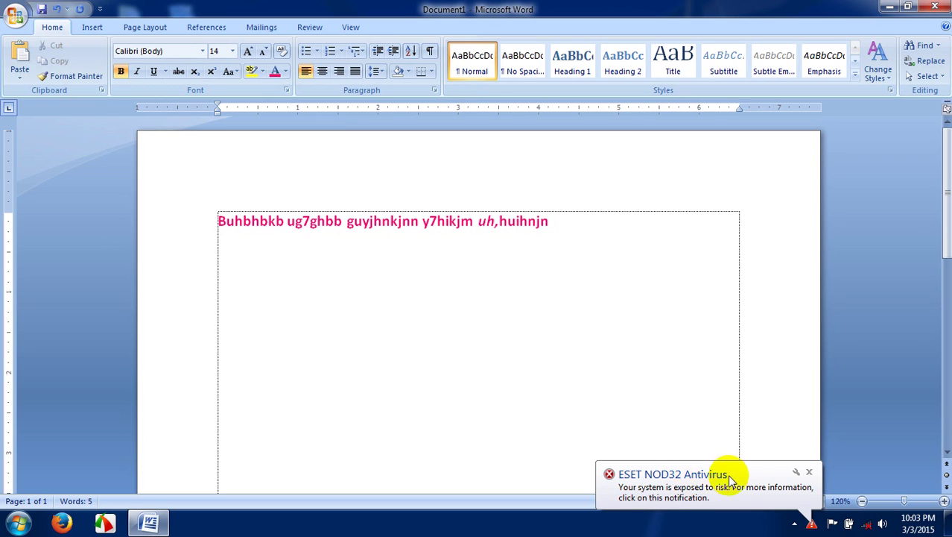
left_click(808, 473)
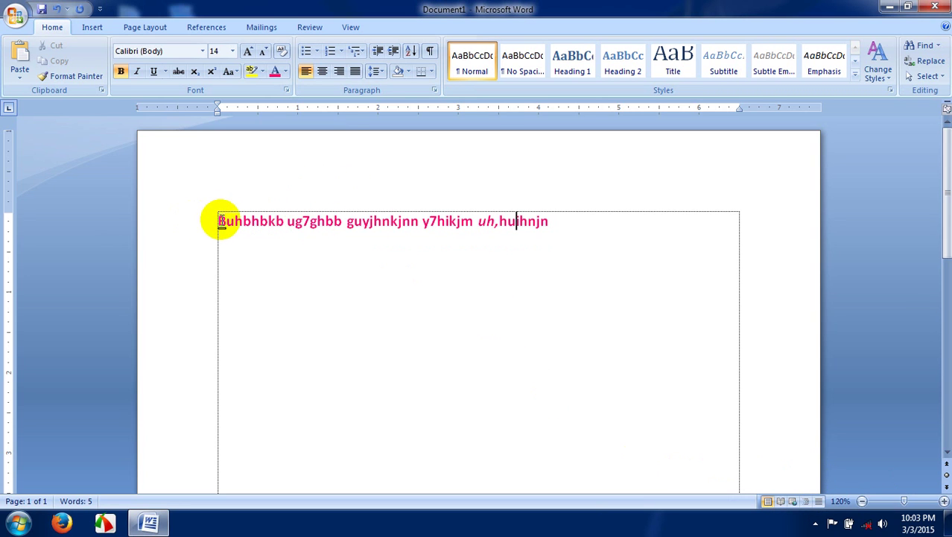
Change the font of the whole line to American Brewery Rough Demo and deselect the text.
left_click_drag(220, 219, 549, 224)
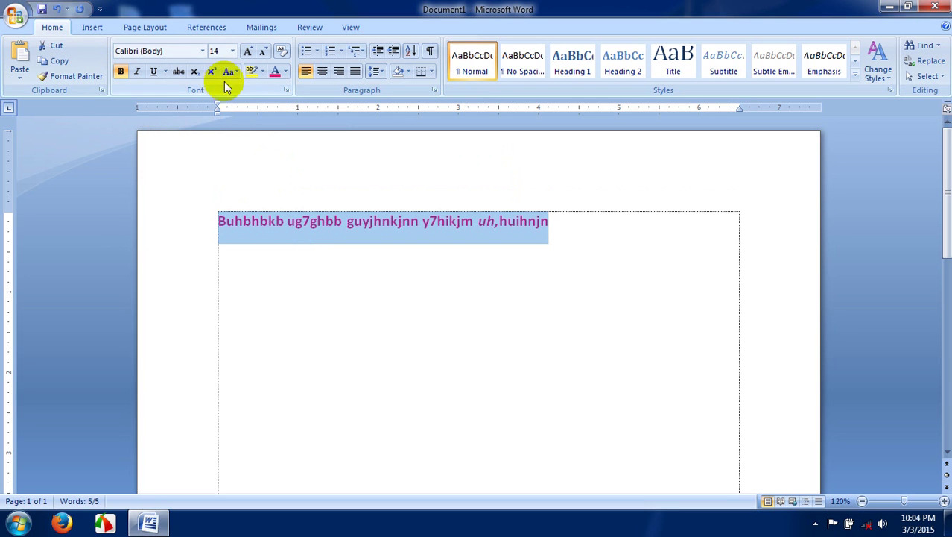
left_click(202, 51)
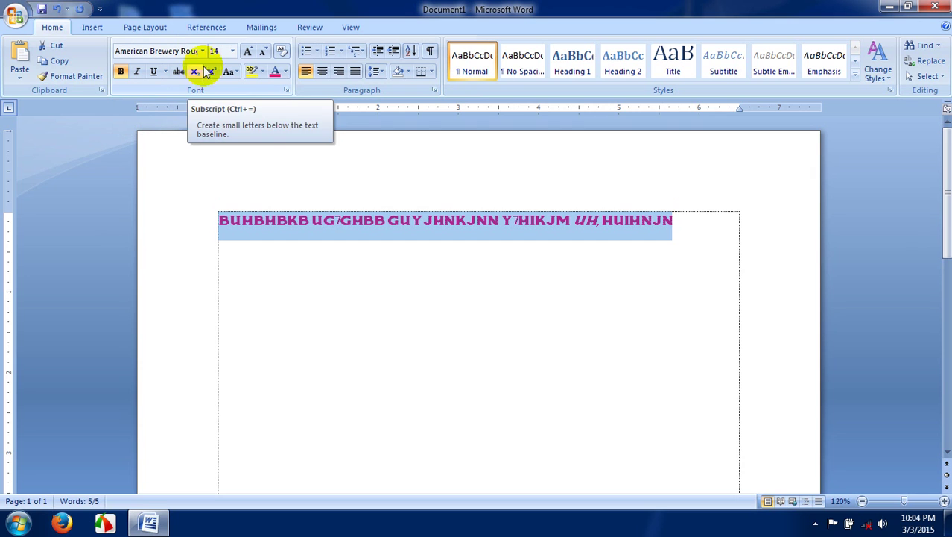
left_click(186, 53)
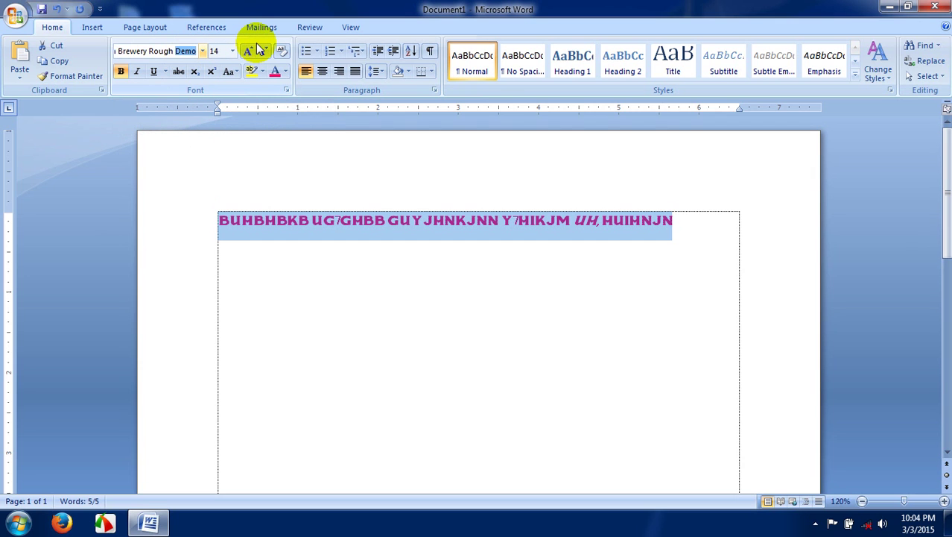
key("Right")
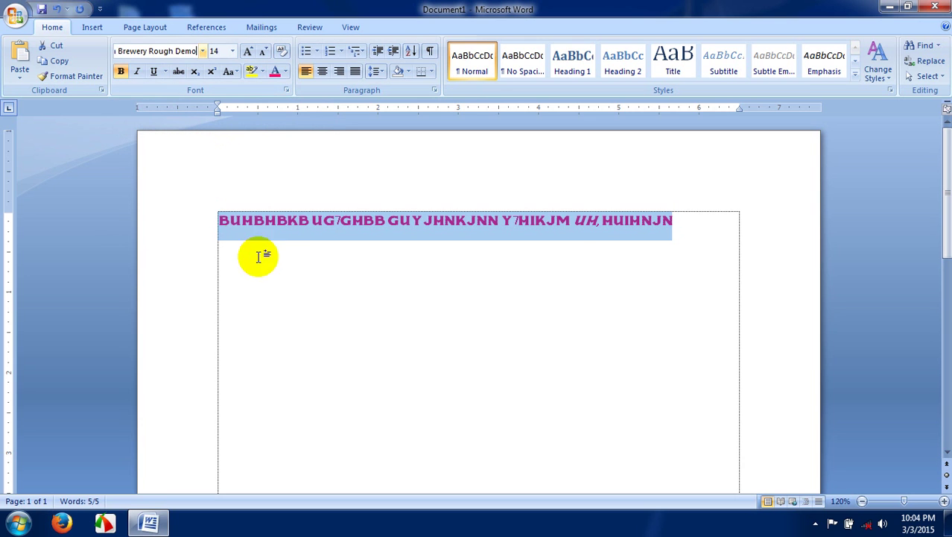
left_click(285, 224)
double_click(227, 229)
left_click(225, 219)
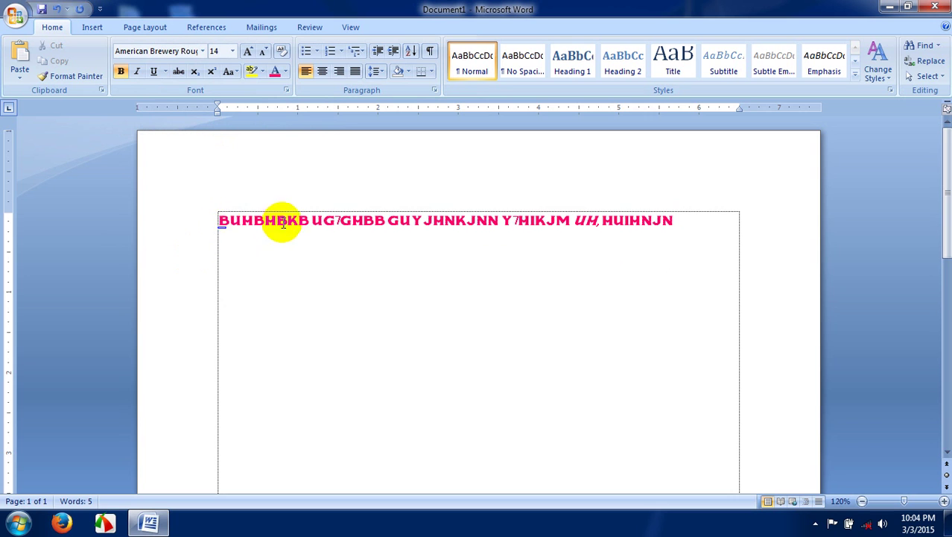
Change the font of "UG7GHBB GUY" to Agent Orange.
left_click(284, 222)
left_click_drag(221, 219, 423, 218)
left_click(314, 220)
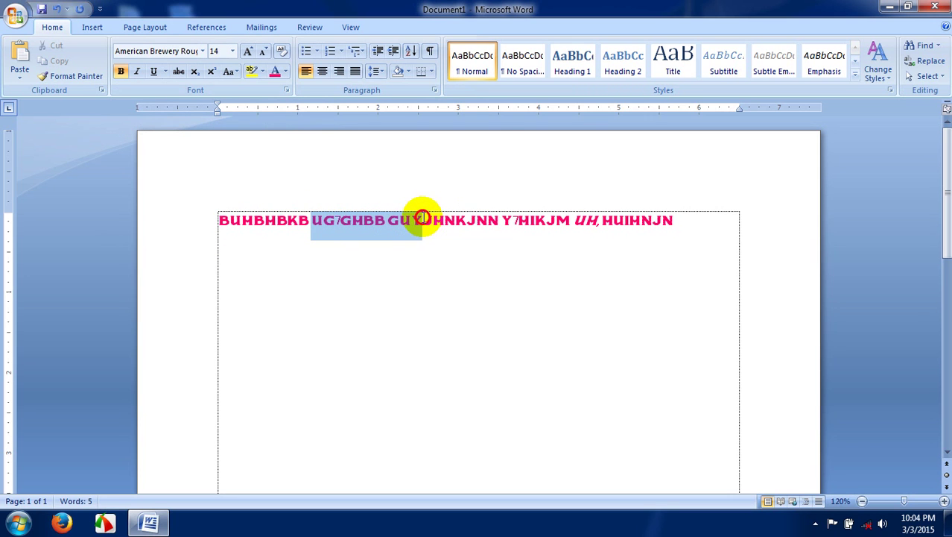
left_click(202, 51)
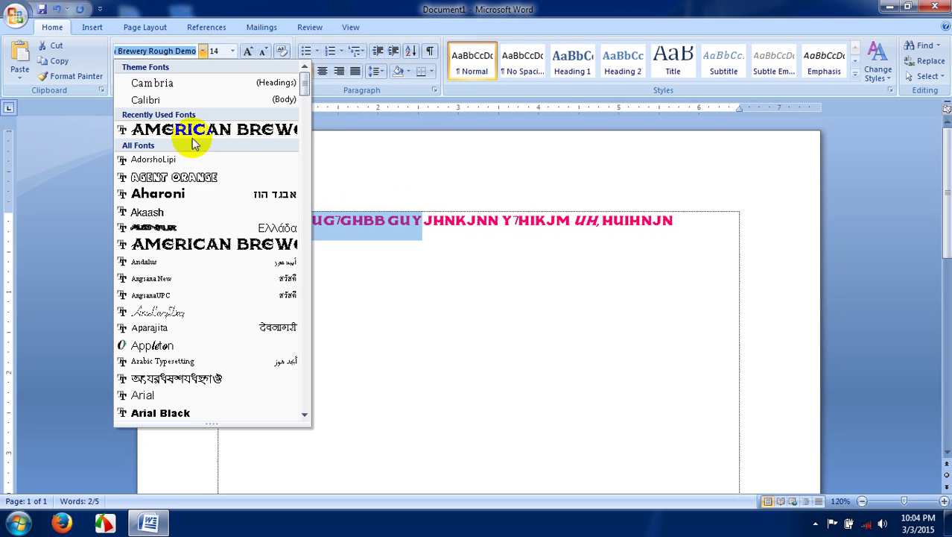
left_click(166, 182)
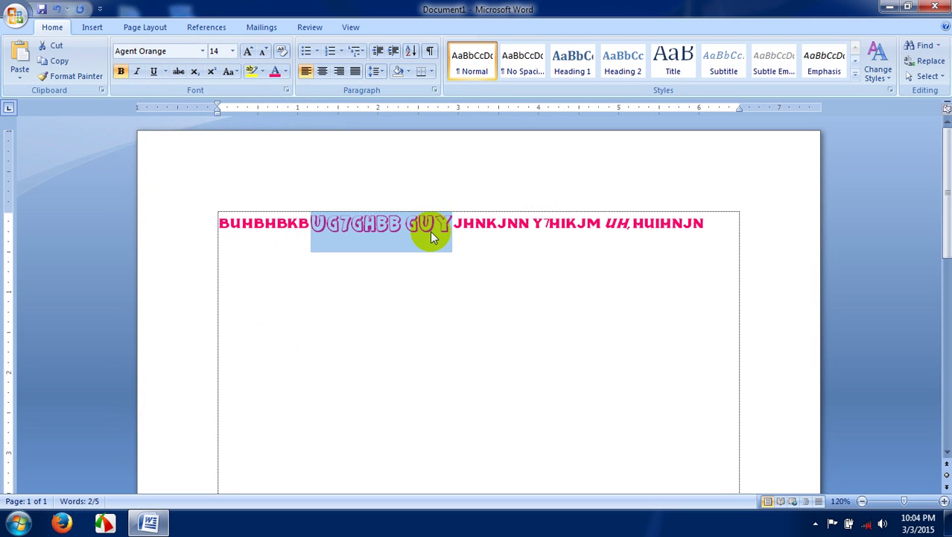
Try yellow-green shades in the custom colour settings for "UG7GHBB GUY", and apply an orange font colour to it.
left_click(285, 71)
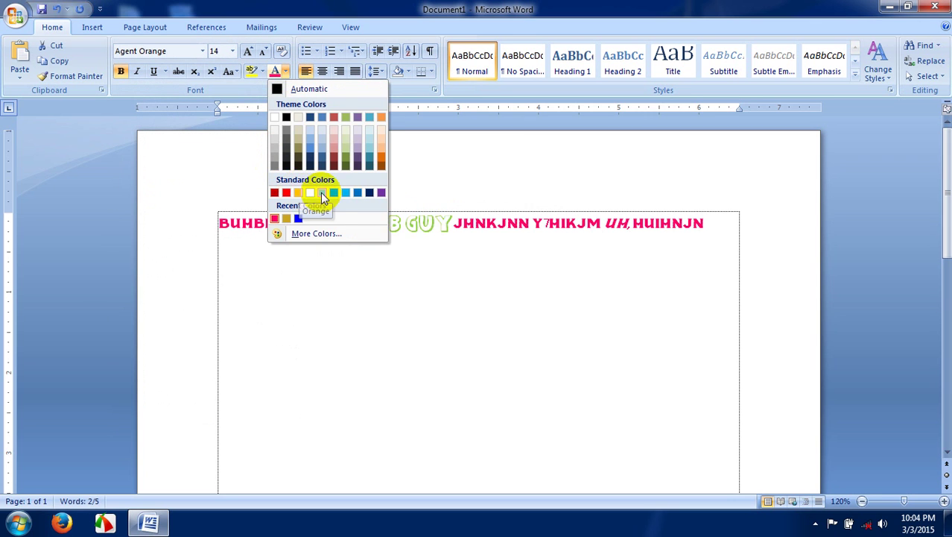
left_click(316, 234)
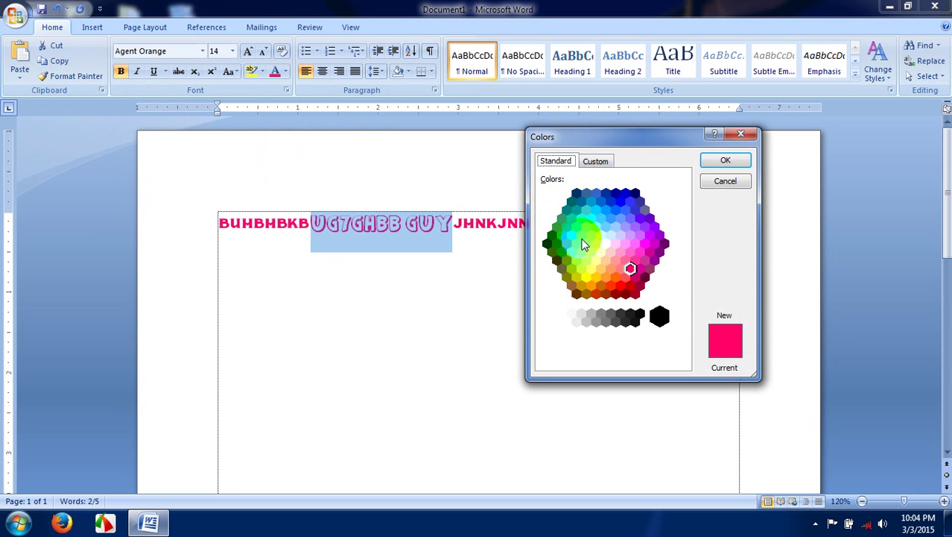
left_click(589, 287)
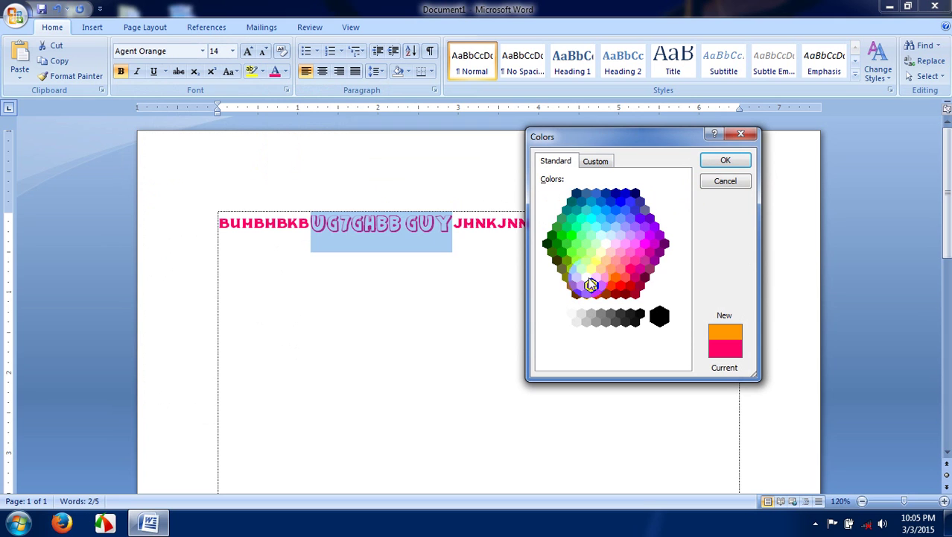
left_click(595, 161)
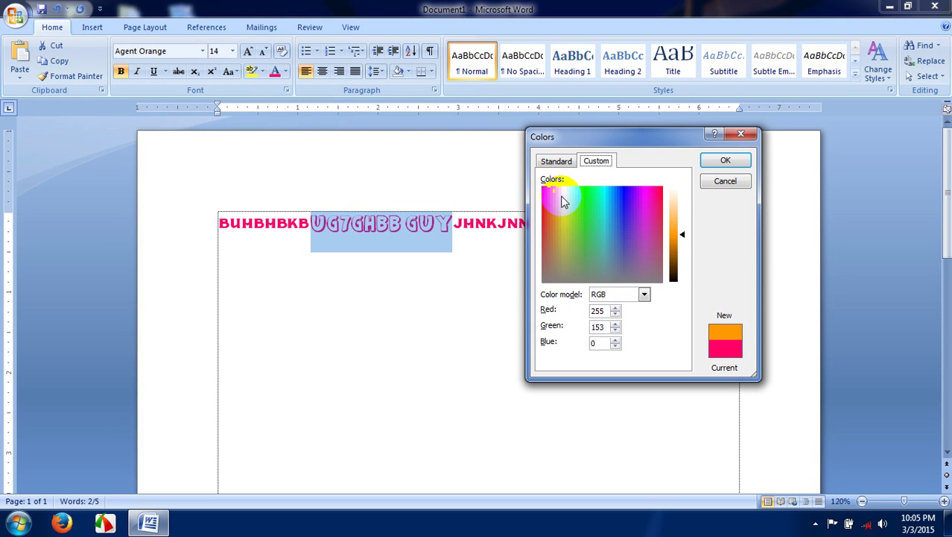
left_click_drag(562, 201, 569, 196)
left_click_drag(683, 234, 685, 243)
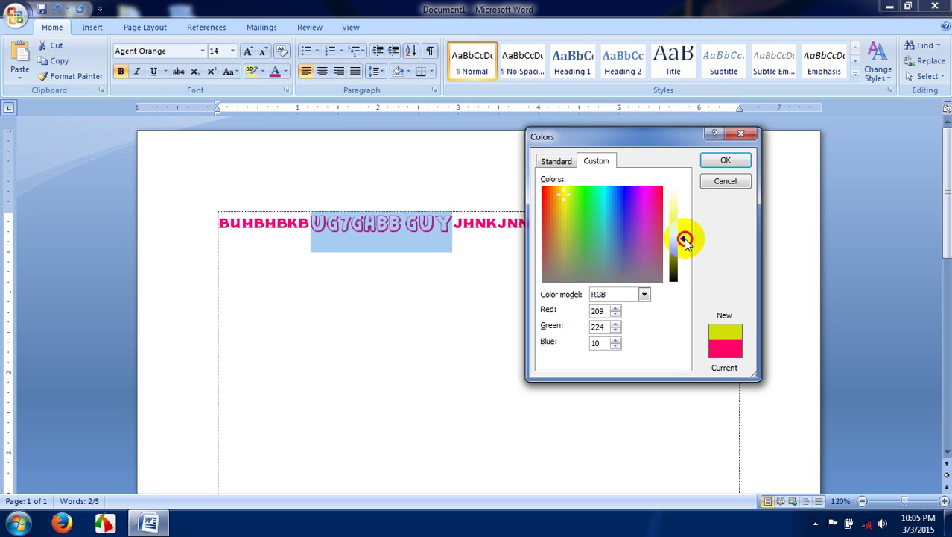
left_click(563, 207)
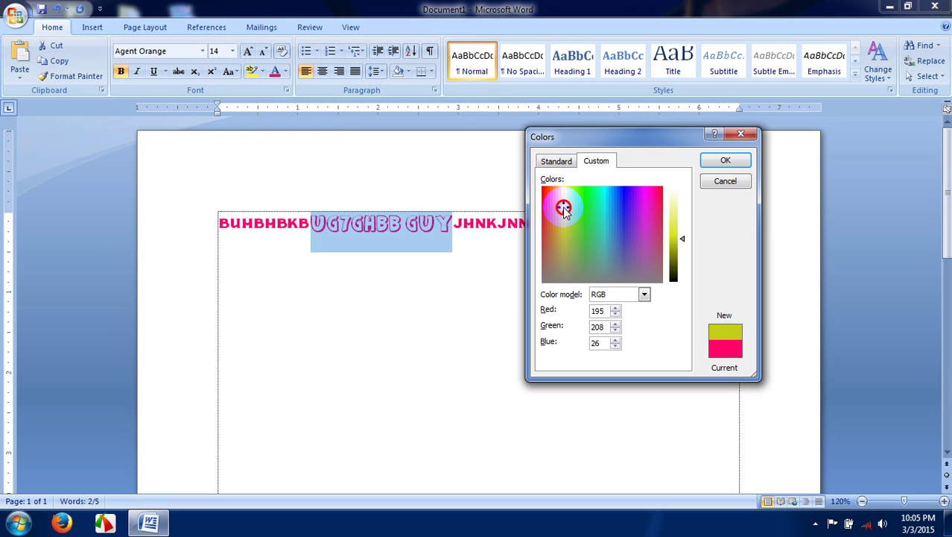
left_click_drag(563, 207, 549, 176)
left_click(726, 162)
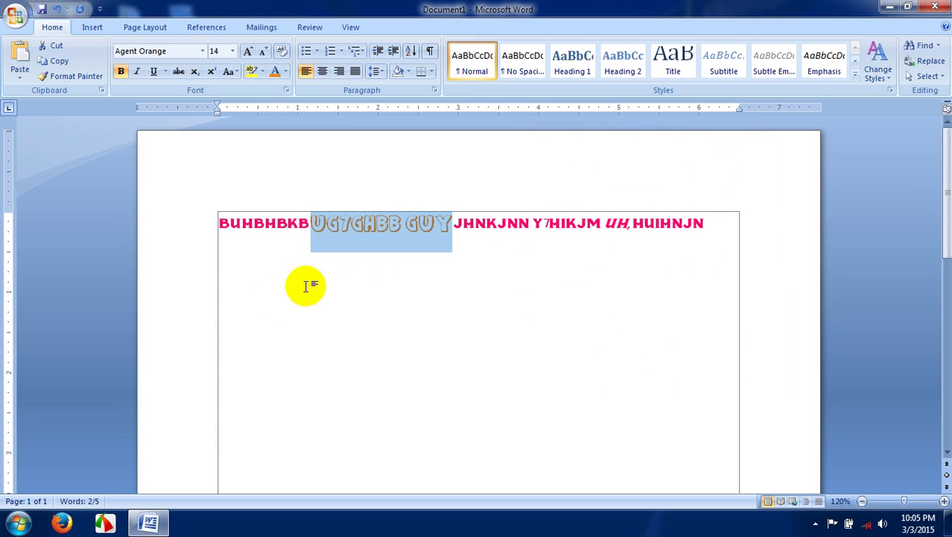
left_click(416, 229)
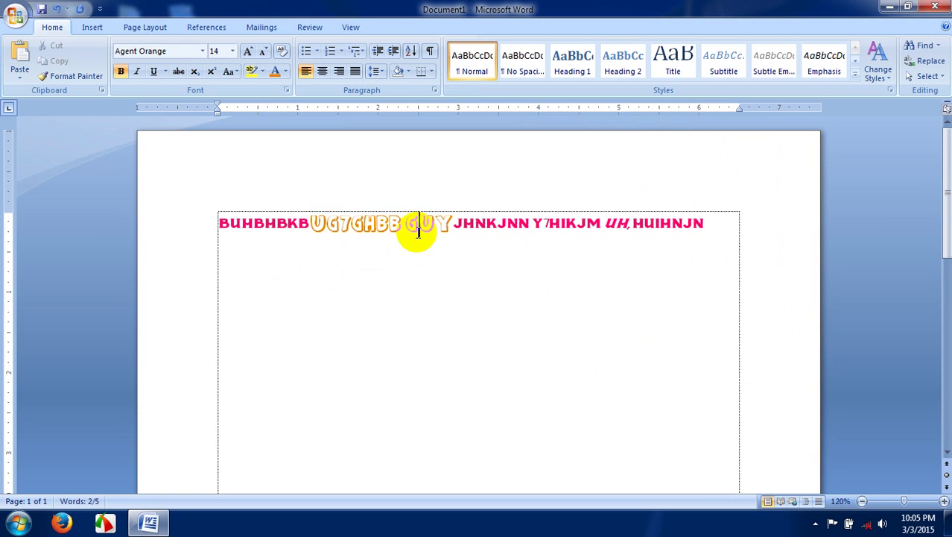
Change the font of "JHNKJNN Y7HIKJM" to AniLazyDay.
left_click(458, 226)
left_click_drag(458, 227, 545, 219)
left_click(545, 217)
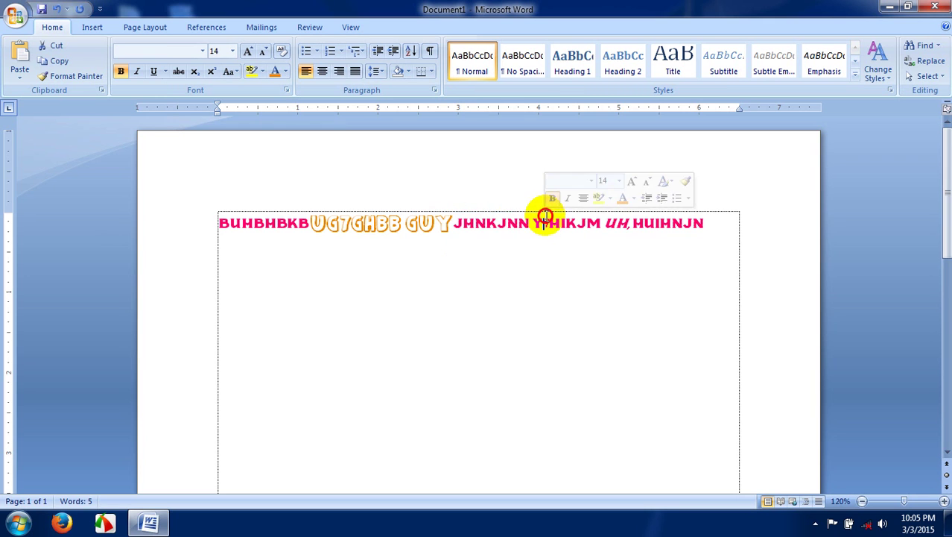
mouse_move(458, 227)
left_mouse_down()
mouse_move(587, 217)
mouse_move(484, 229)
mouse_move(459, 227)
mouse_move(453, 214)
mouse_move(453, 223)
left_mouse_up()
left_click(596, 218)
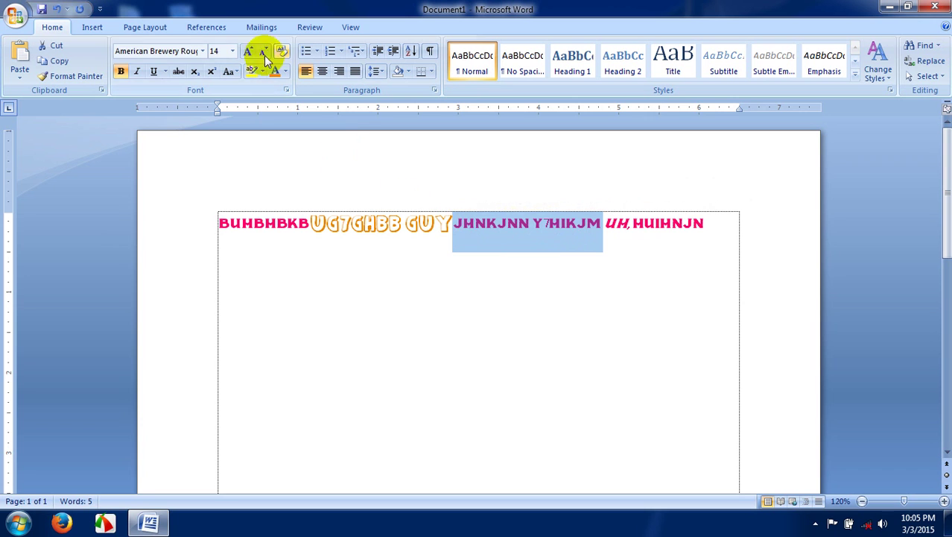
left_click(202, 53)
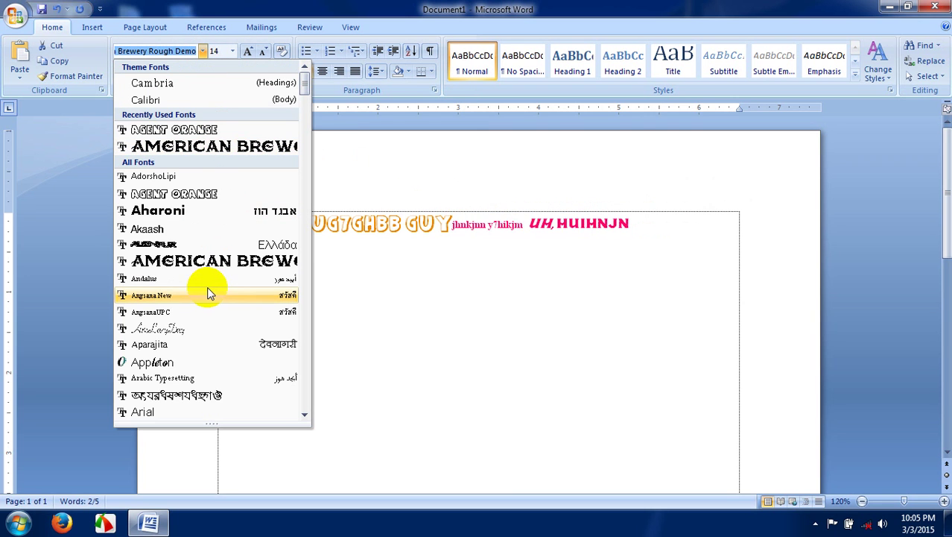
left_click(180, 333)
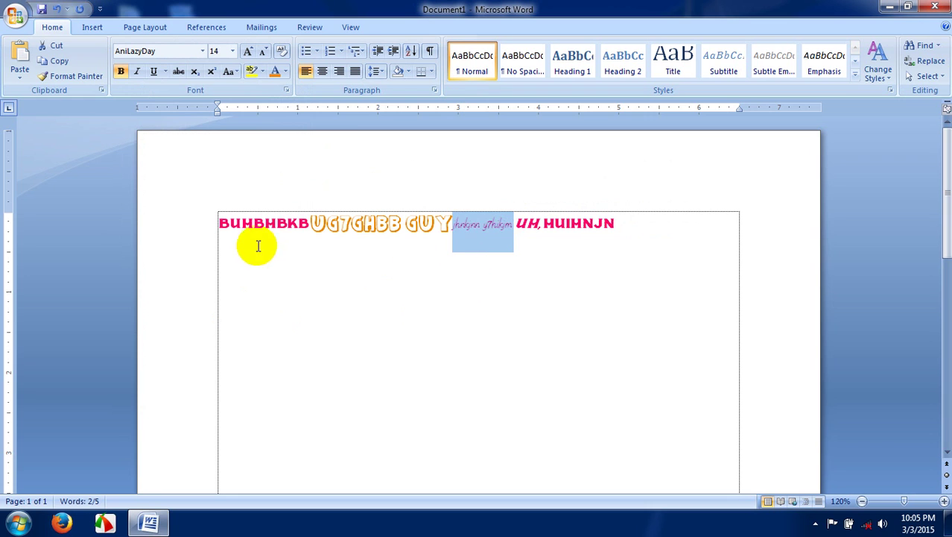
left_click(245, 223)
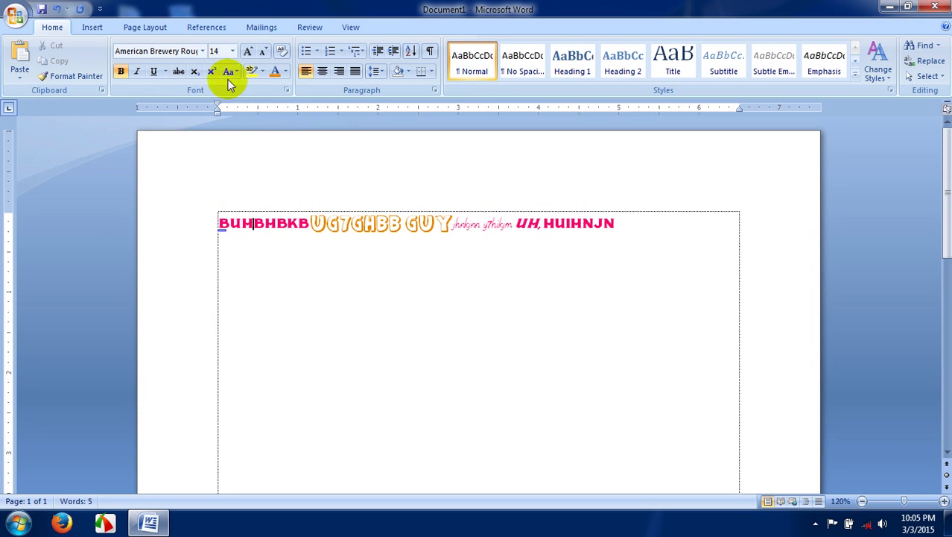
left_click(217, 222)
left_click_drag(218, 222, 627, 224)
left_click(496, 225)
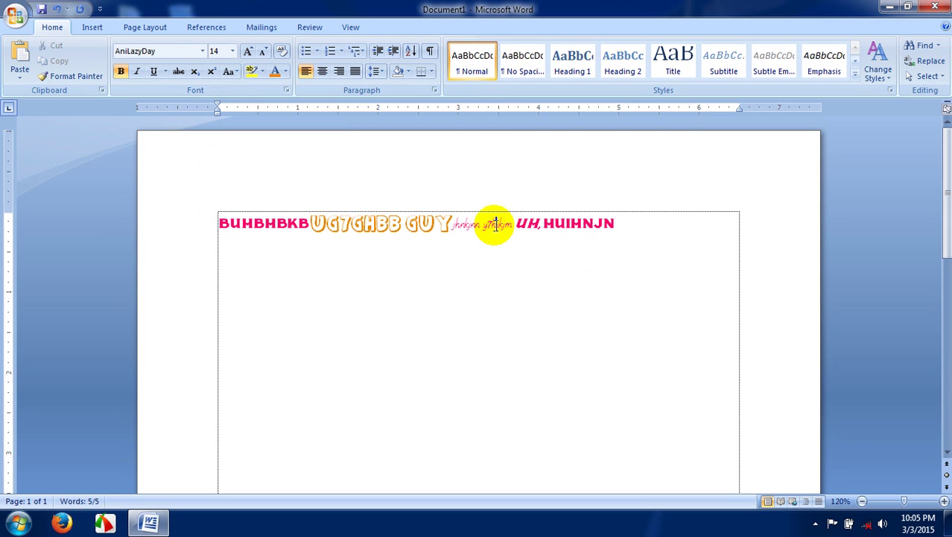
left_click(376, 225)
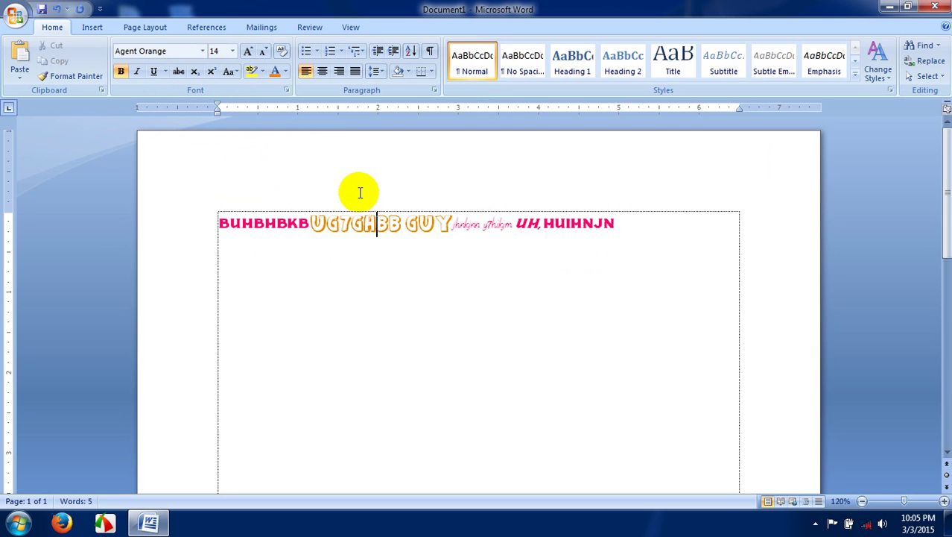
Change the font of the last word, "HUIHNJN", to Batang and deselect it.
left_click(548, 222)
left_click(547, 223)
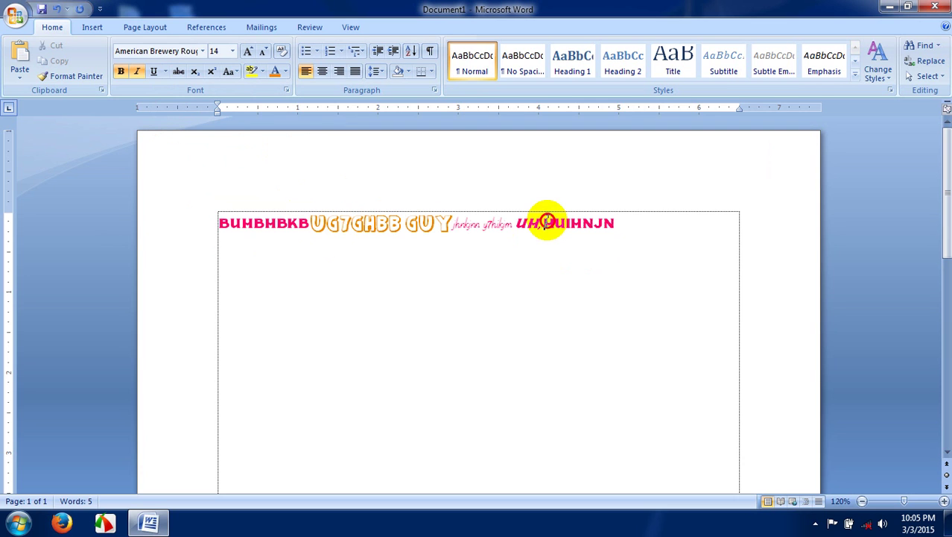
left_click_drag(548, 223, 613, 216)
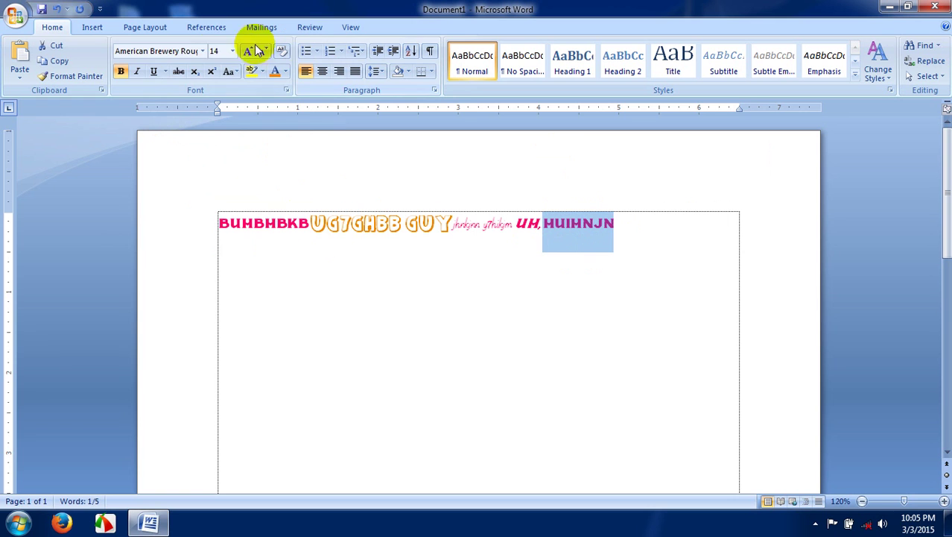
left_click(203, 51)
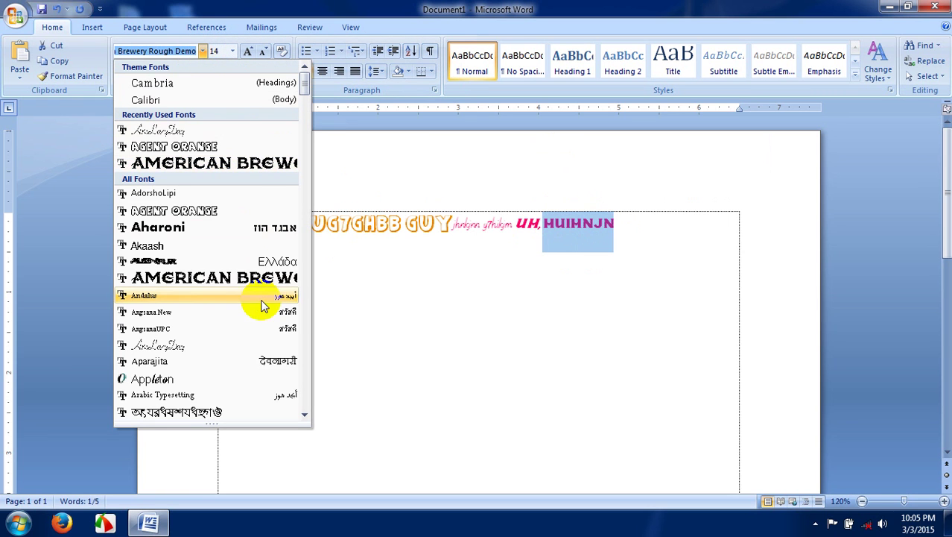
scroll(227, 393, "down", 2)
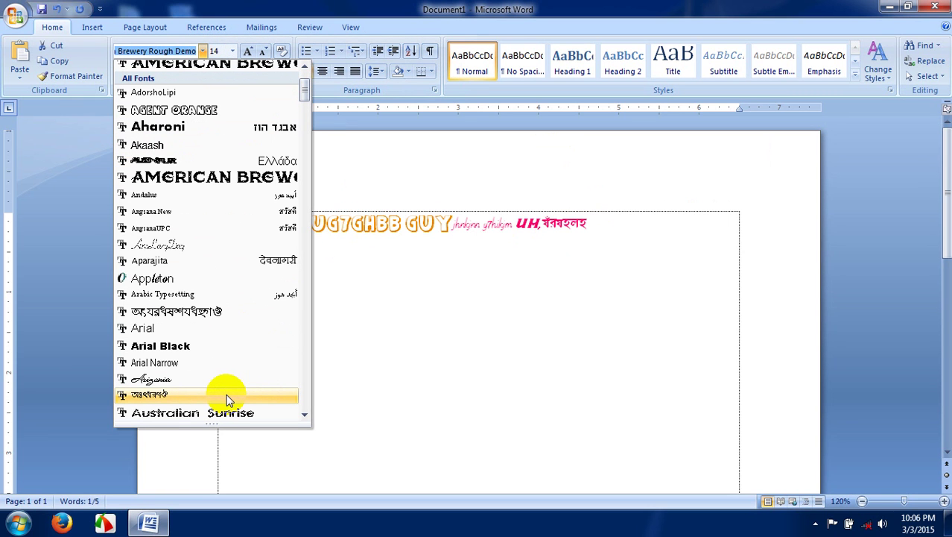
scroll(225, 393, "down", 2)
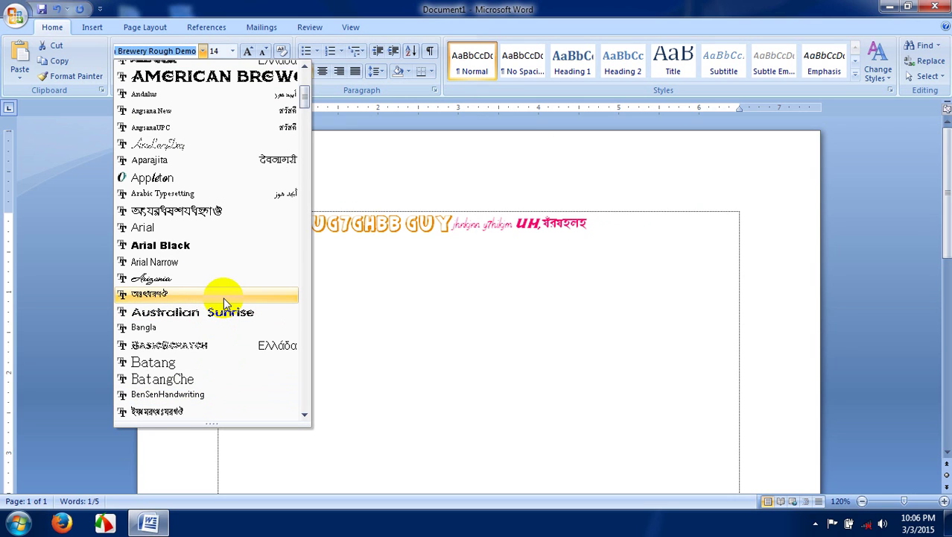
left_click(207, 363)
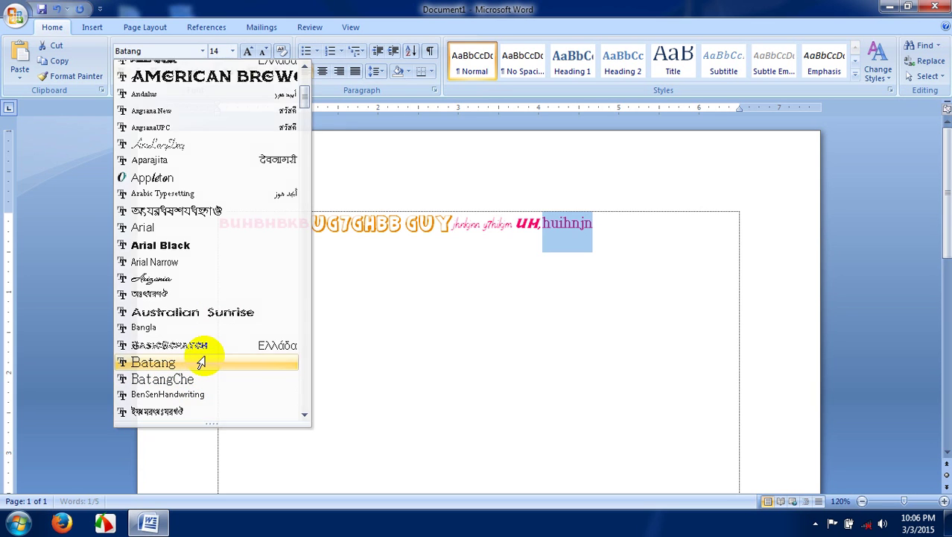
left_click(688, 251)
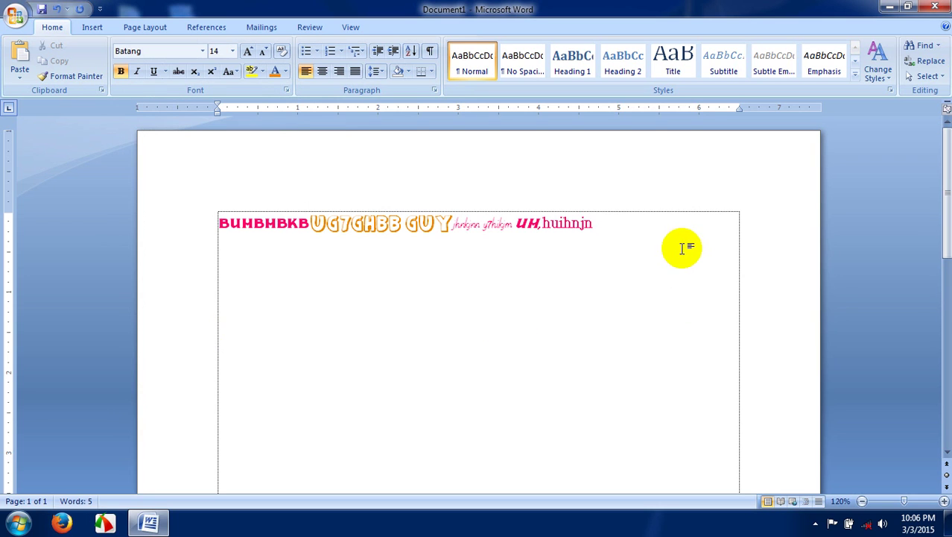
Delete the entire line of formatted text, leaving the page empty.
left_click(616, 222)
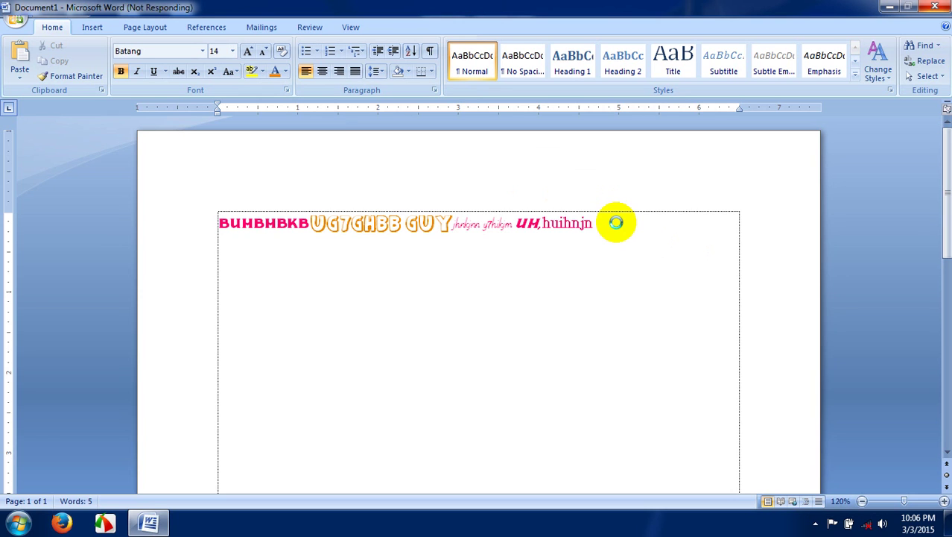
key("BackSpace")
key("BackSpace")
key("BackSpace")
key("BackSpace")
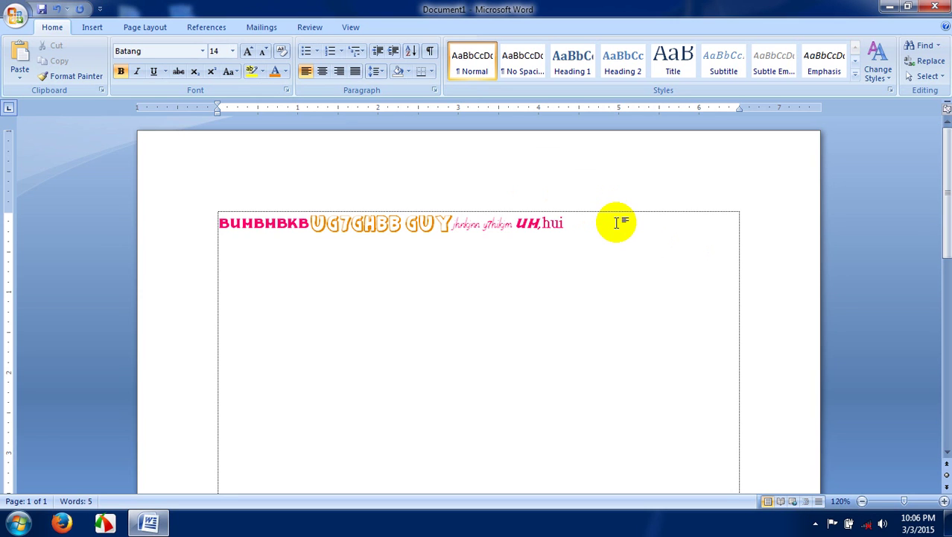
key("BackSpace")
key("BackSpace")
key("BackSpace")
key("BackSpace")
key("BackSpace")
key("BackSpace")
key("BackSpace")
key("BackSpace")
key("BackSpace")
key("BackSpace")
key("BackSpace")
key("BackSpace")
key("BackSpace")
key("BackSpace")
key("BackSpace")
key("BackSpace")
key("BackSpace")
key("BackSpace")
key("BackSpace")
key("BackSpace")
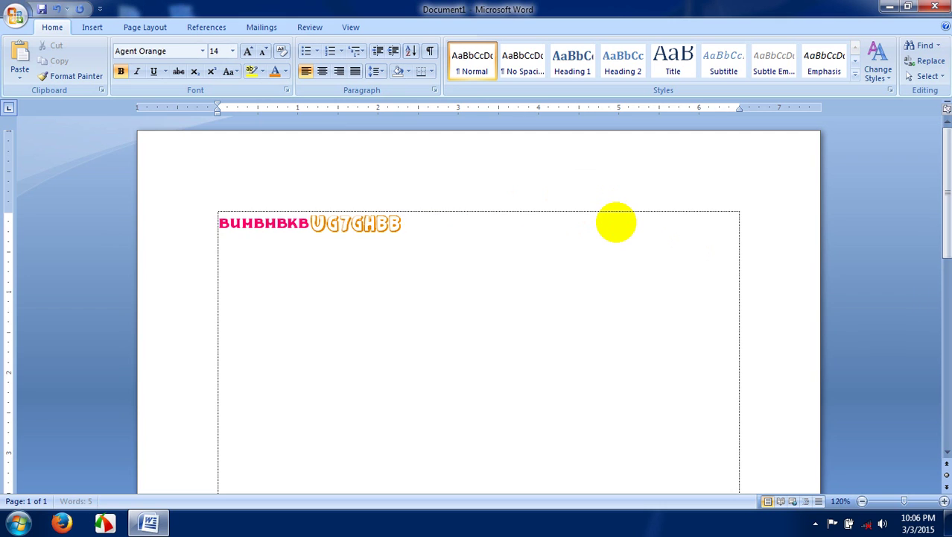
key("BackSpace")
key("BackSpace")
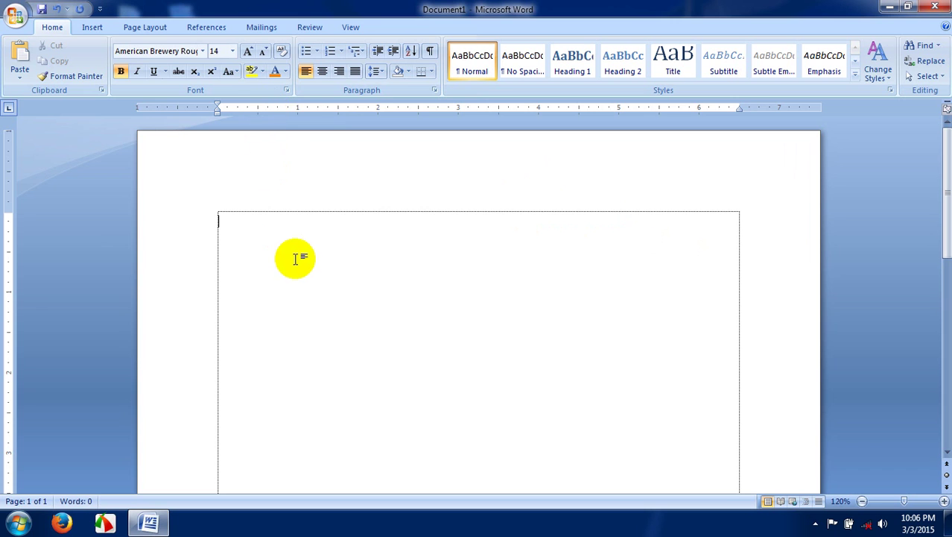
Set the font to Calibri (Body) and enter "gfgf ufufvv ufvu jgfvu gv jhvjfvkg v" on the empty page.
left_click(202, 52)
left_click(182, 100)
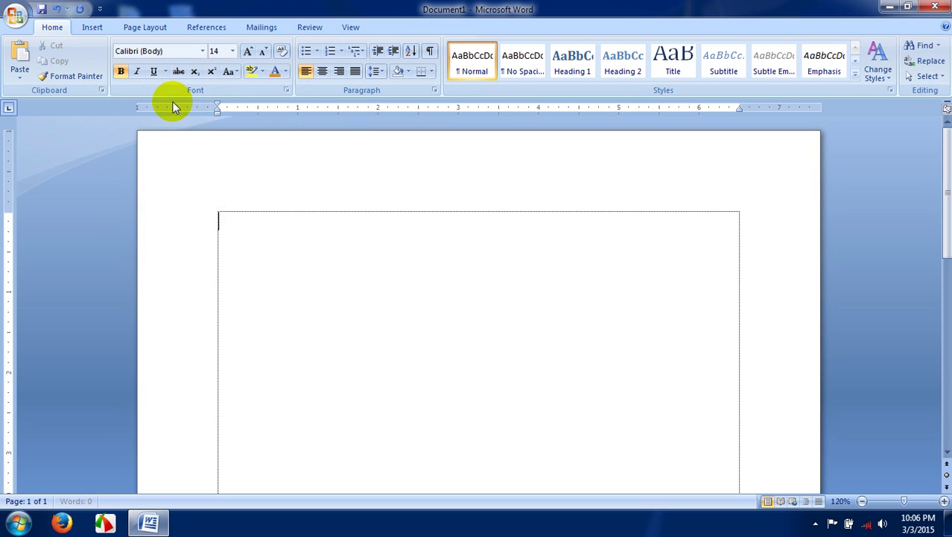
type("gfgf")
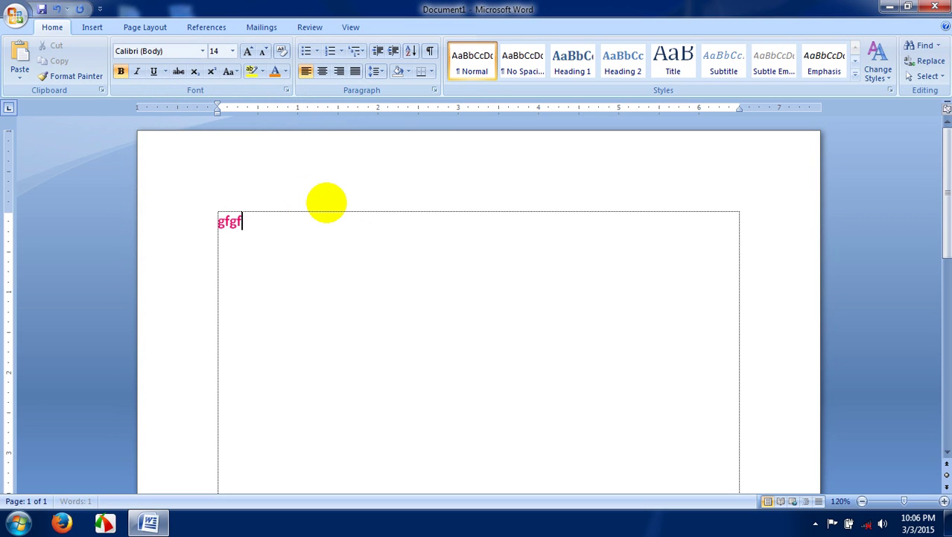
type(" ufufvv ufvu jgfvu")
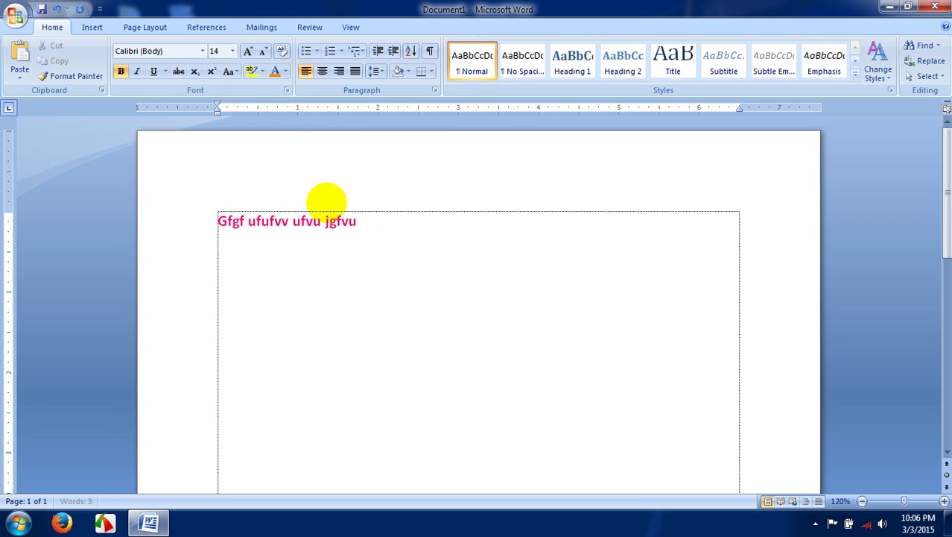
type(" gv jhvjfvkg v")
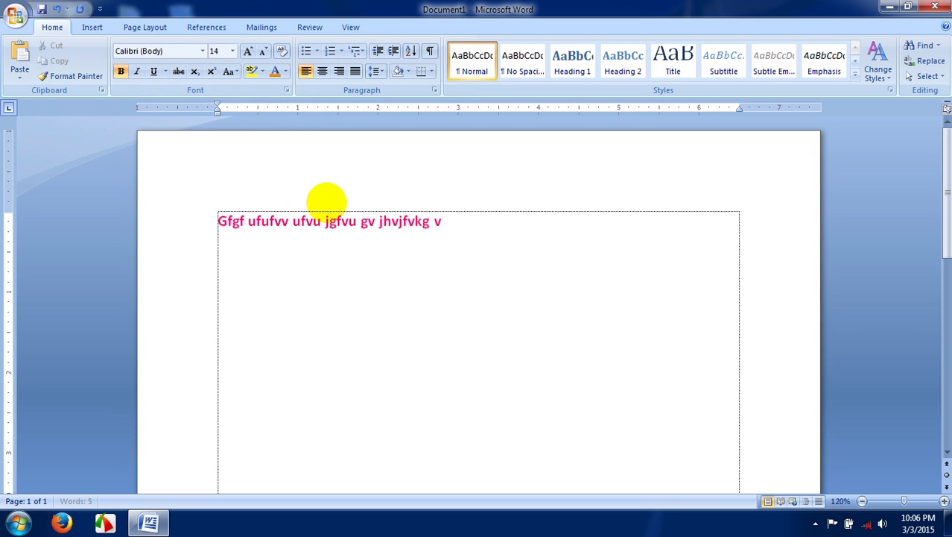
Continue the same paragraph with "jhvjhvjbbv jvj vhj j j vvbb j v jgni guo mj oh bngikghkgkbjhkghiygjhbmnbjhbbmnb".
type("jhvjhvjbbv jvj vhj j j")
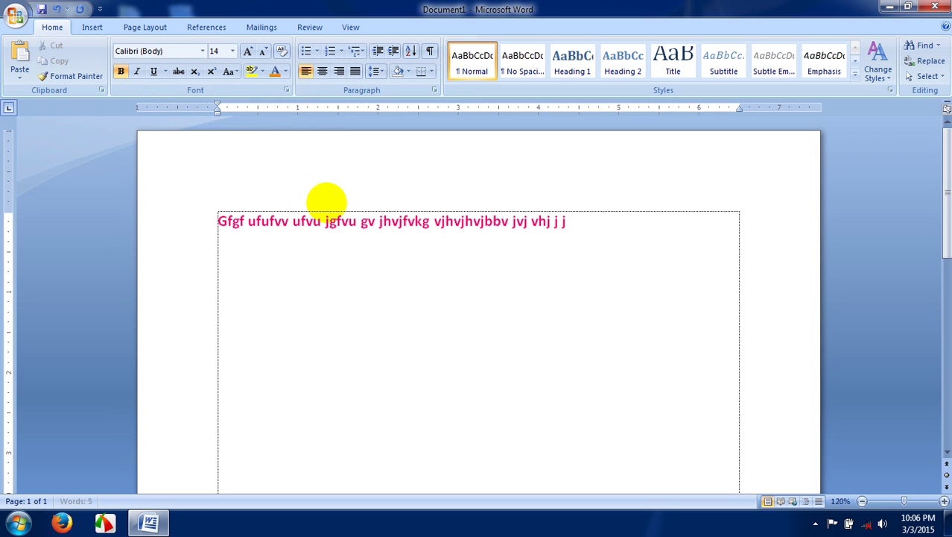
type(" vvbb j v jg")
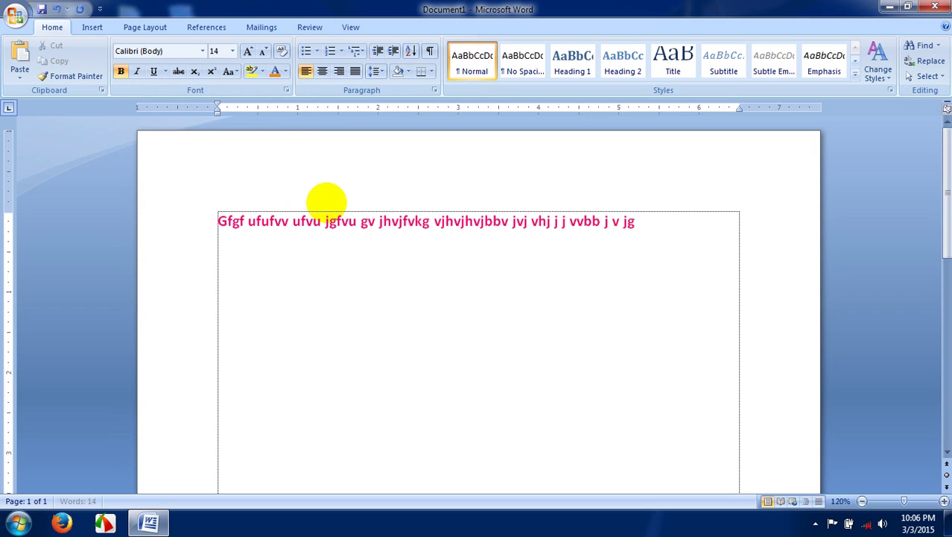
type("ni guo mj oh bn")
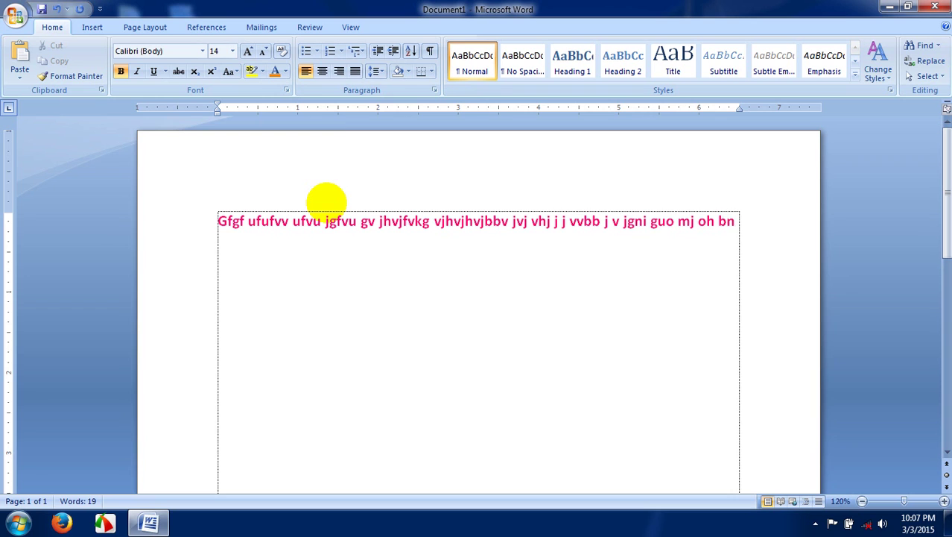
type("gikghkgk")
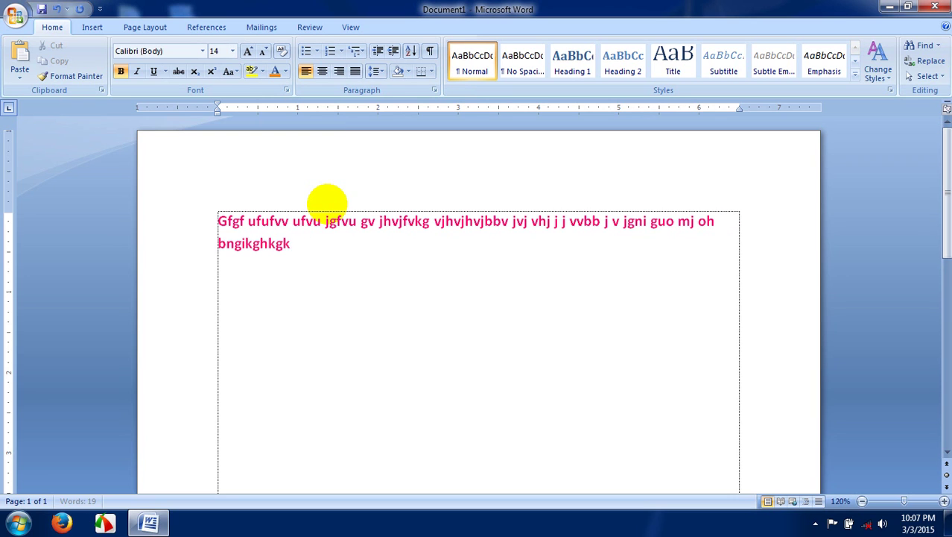
type("bjhkghiygjhbmnbjhbbmnb")
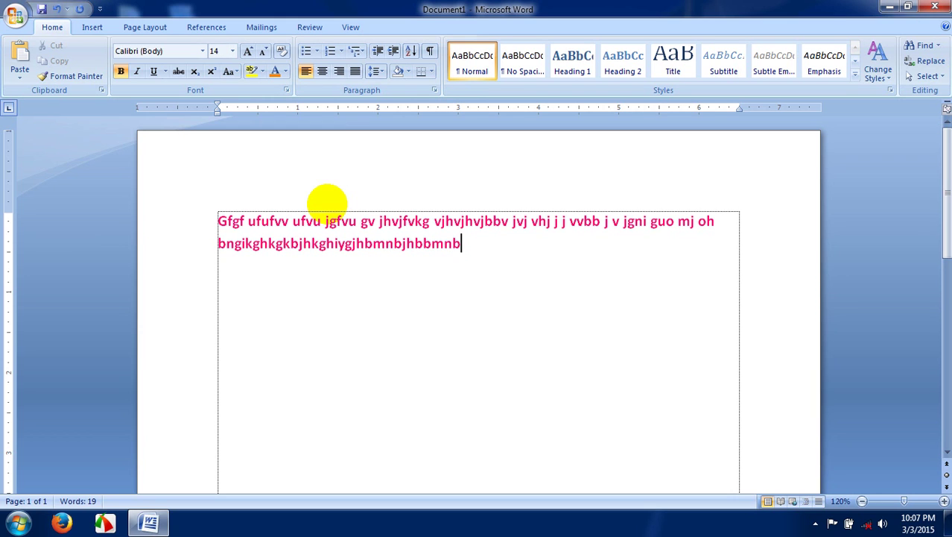
Delete the end of the paragraph back to the word "guo" on the first line.
key("BackSpace")
key("BackSpace")
key("BackSpace")
key("BackSpace")
key("BackSpace")
key("BackSpace")
key("BackSpace")
key("BackSpace")
key("BackSpace")
key("BackSpace")
key("BackSpace")
key("BackSpace")
key("BackSpace")
key("BackSpace")
key("BackSpace")
key("BackSpace")
key("BackSpace")
key("BackSpace")
key("BackSpace")
key("BackSpace")
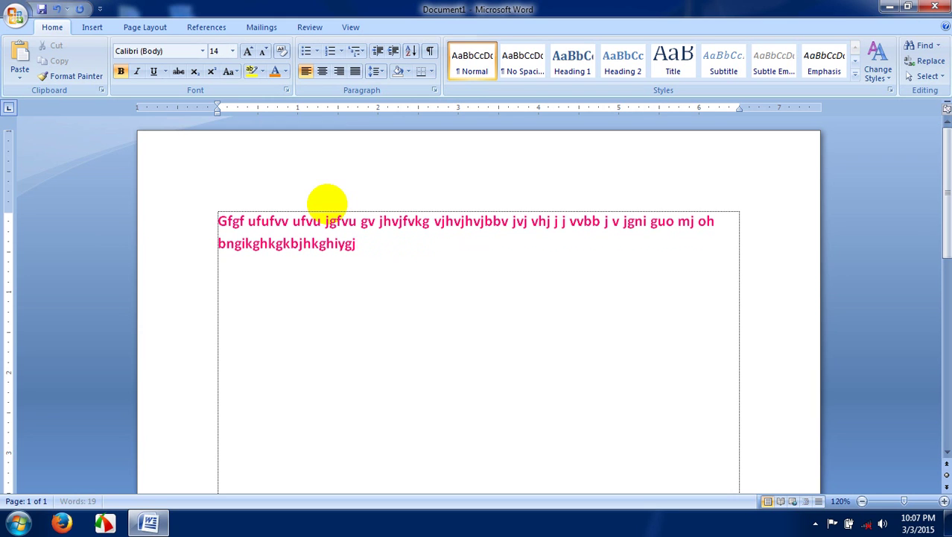
key("BackSpace")
key("BackSpace")
key("BackSpace")
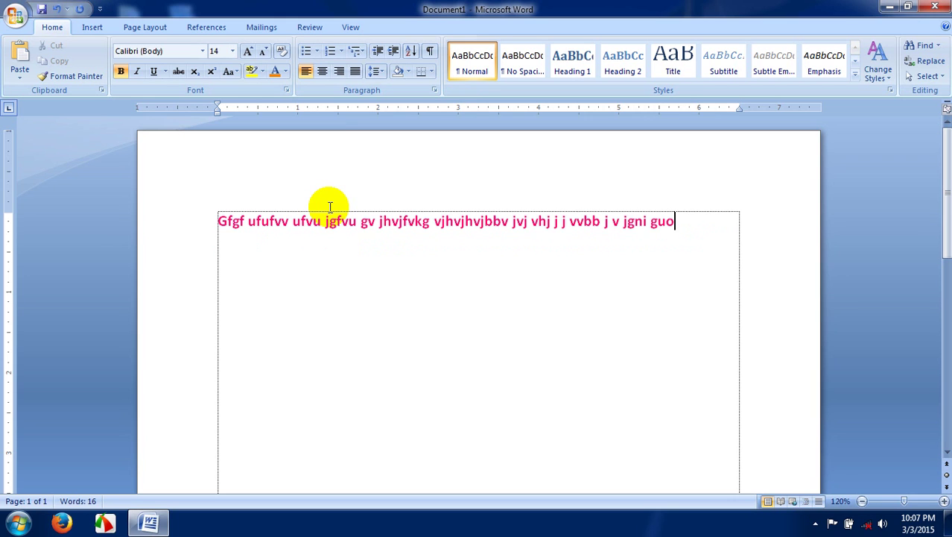
Add two new paragraphs reading "Igkbjbn guioh ijgui jbi ib in" and "Kjhiohiohiohnlkn khbui m u bj jh".
key("Return")
type("igkbjbn guioh ijgui ")
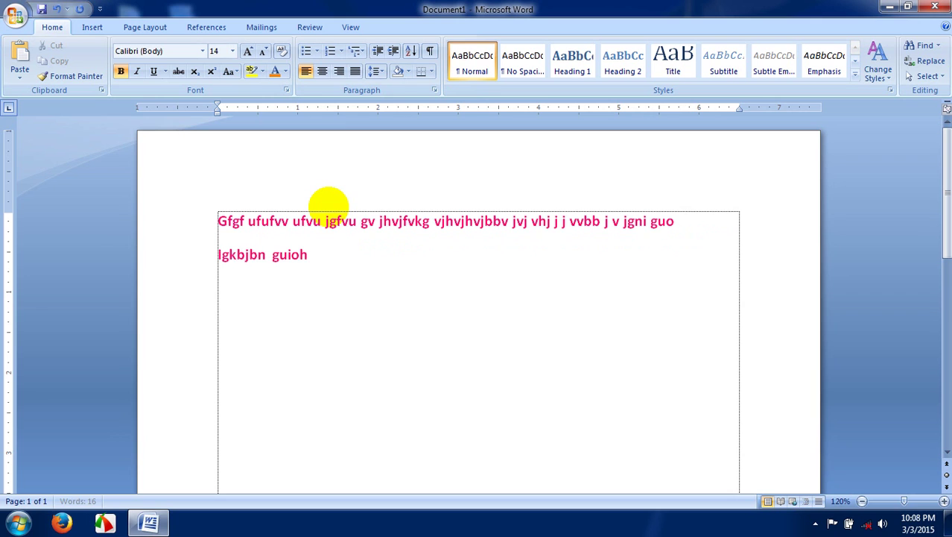
type("jbi  ib in")
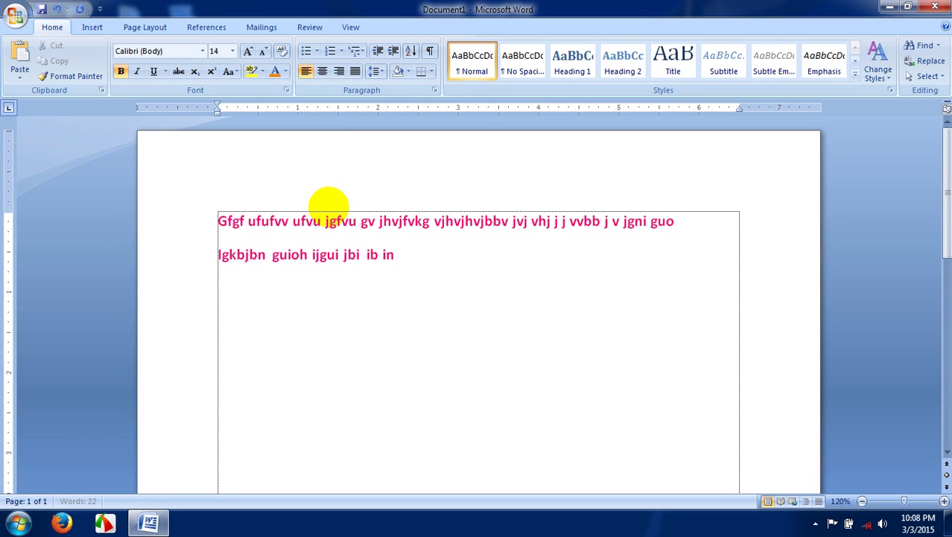
key("Return")
type("kjhiohiohiohn")
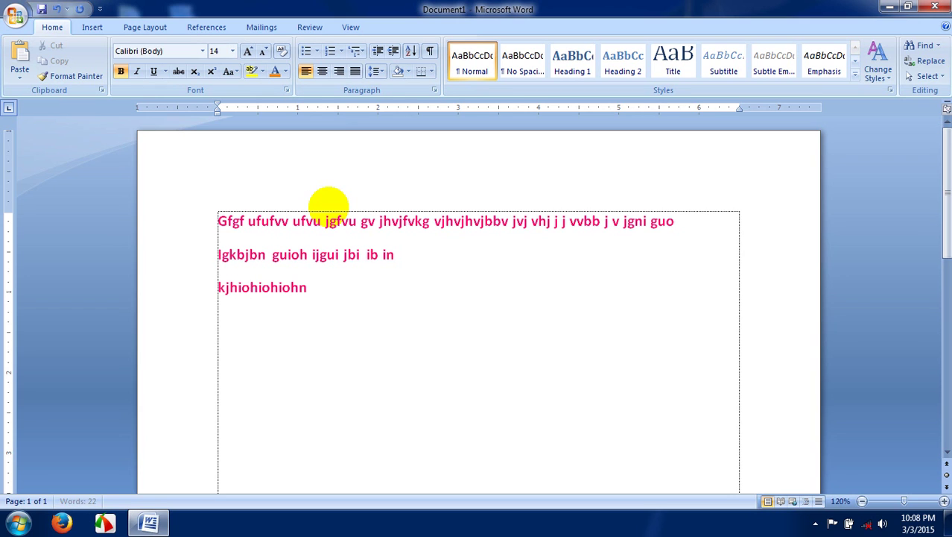
type("lkn khbui m u bj jh")
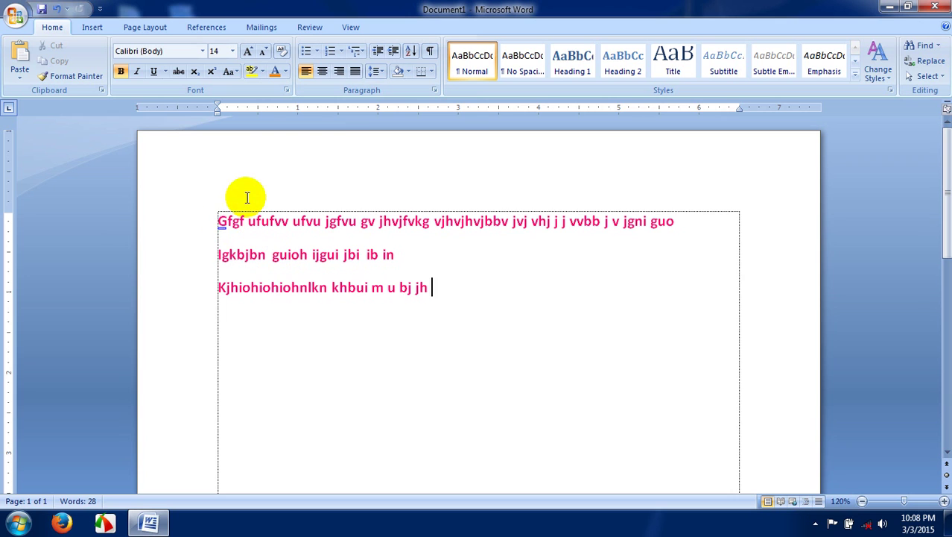
Apply strikethrough to the first paragraph's text from "Gfgf" through "vjhvjhvjbbv".
left_click_drag(214, 222, 478, 219)
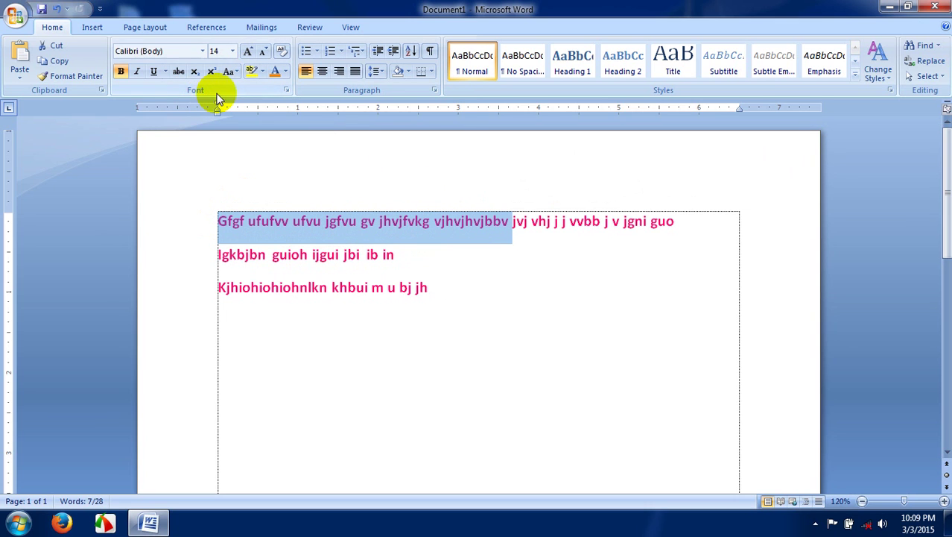
left_click(179, 73)
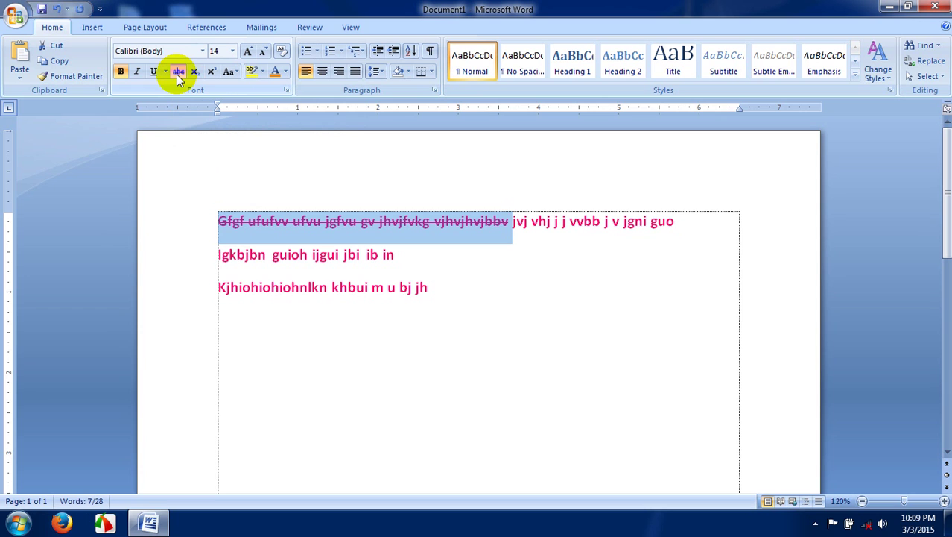
Remove the strikethrough from the selected first-paragraph text, "Gfgf" through "vjhvjhvjbbv", and reapply it.
left_click(179, 73)
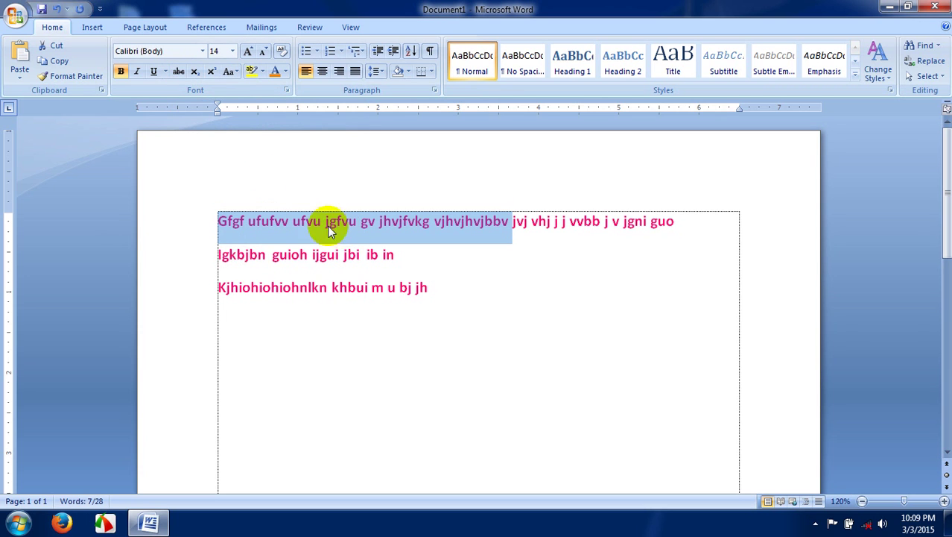
left_click(179, 72)
left_click(544, 228)
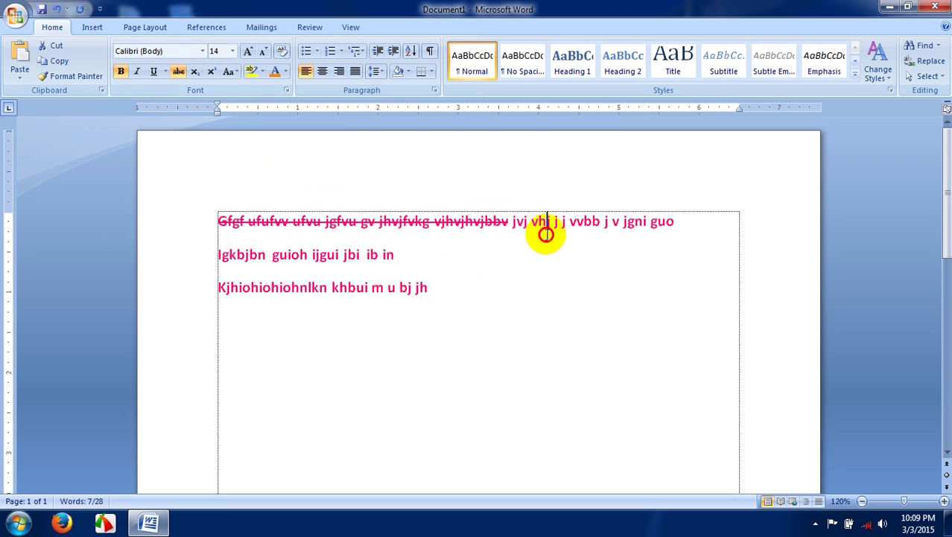
Remove the strikethrough from only the word "vjhvjhvjbbv" in the first paragraph and restore it.
left_click(466, 223)
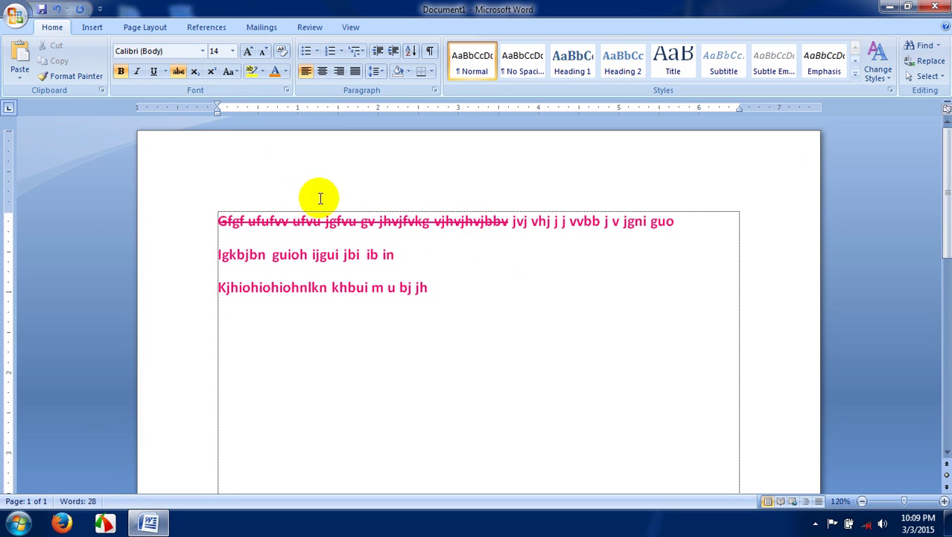
left_click(177, 72)
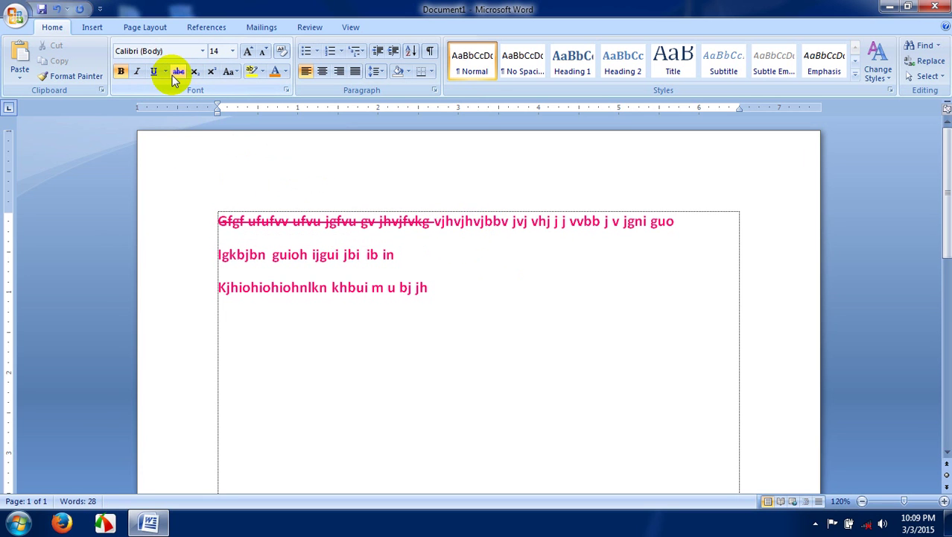
left_click(176, 74)
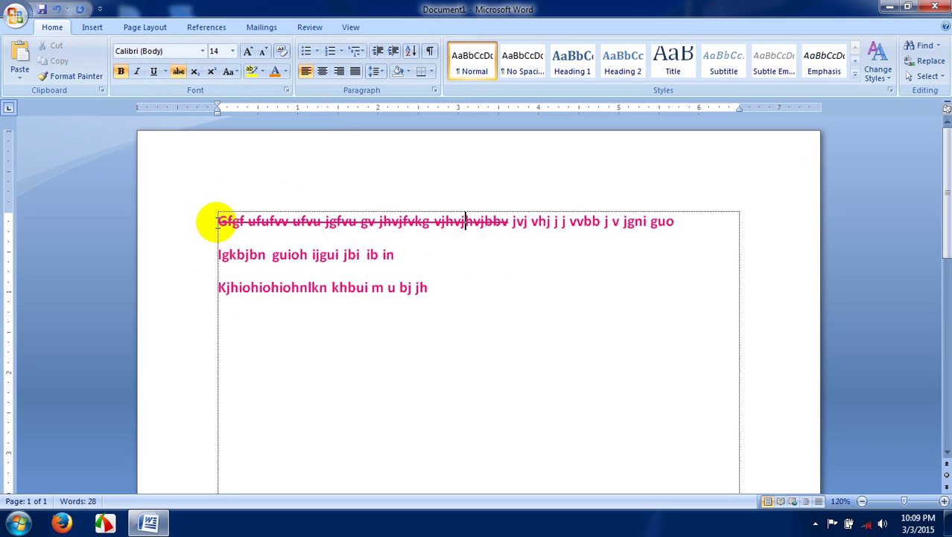
left_click_drag(217, 221, 506, 221)
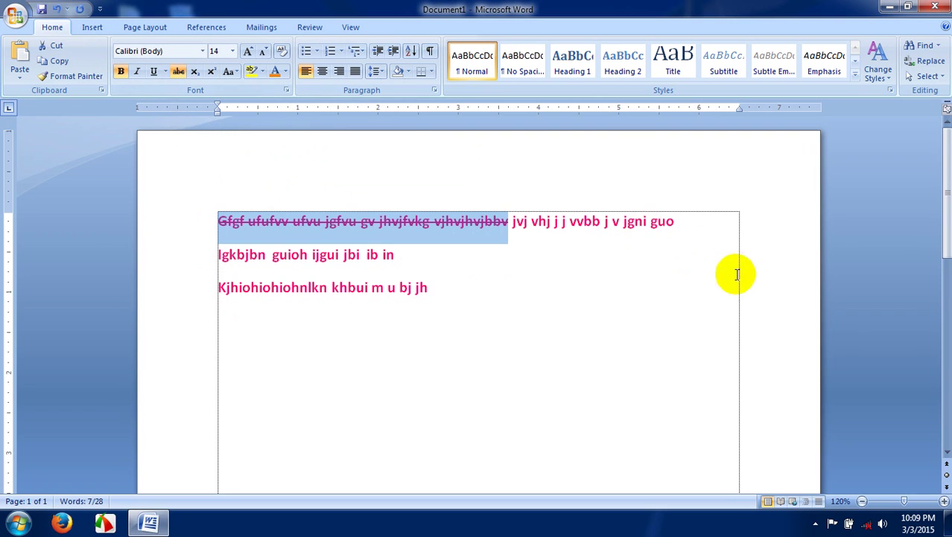
left_click(571, 221)
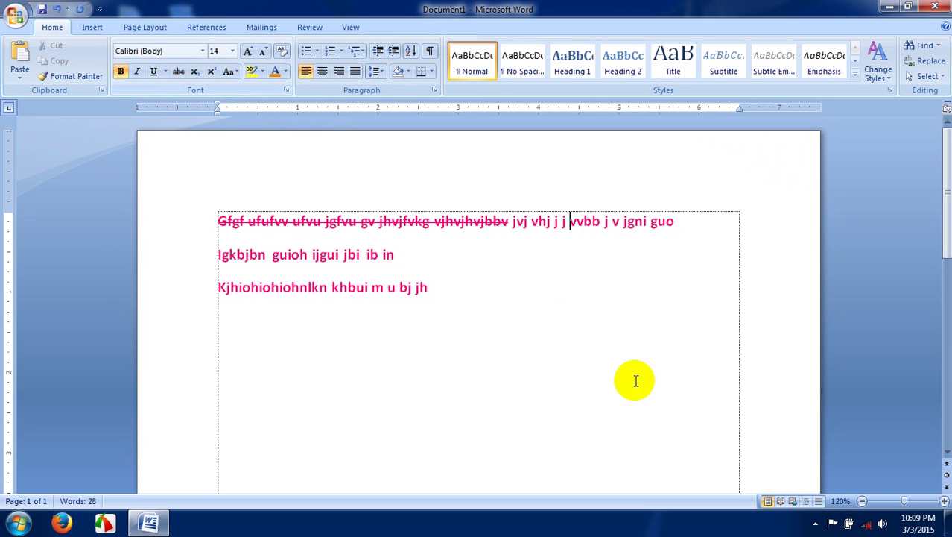
Replace the word "in" at the end of the second paragraph with "H2B3".
left_click(454, 255)
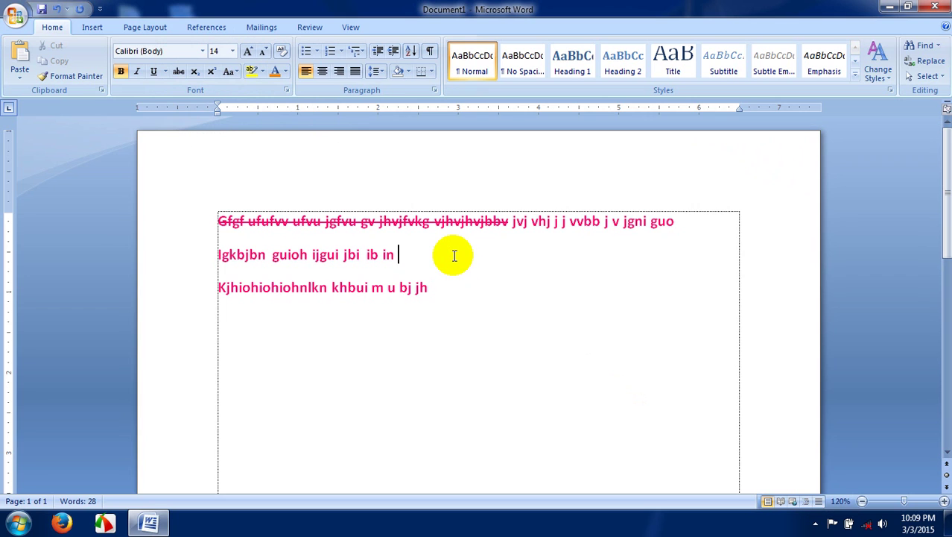
type("h")
key("BackSpace")
key("Return")
scroll(453, 255, "down", 3)
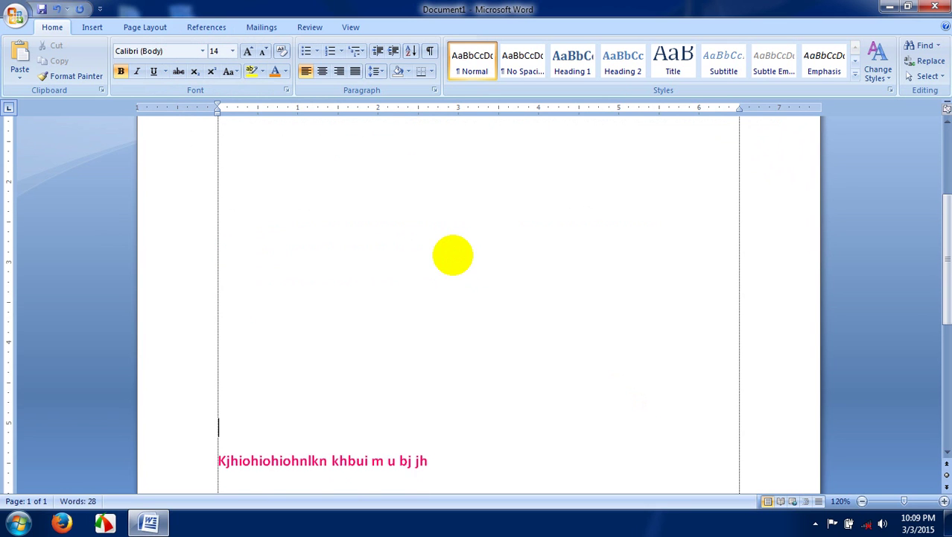
key("BackSpace")
key("BackSpace")
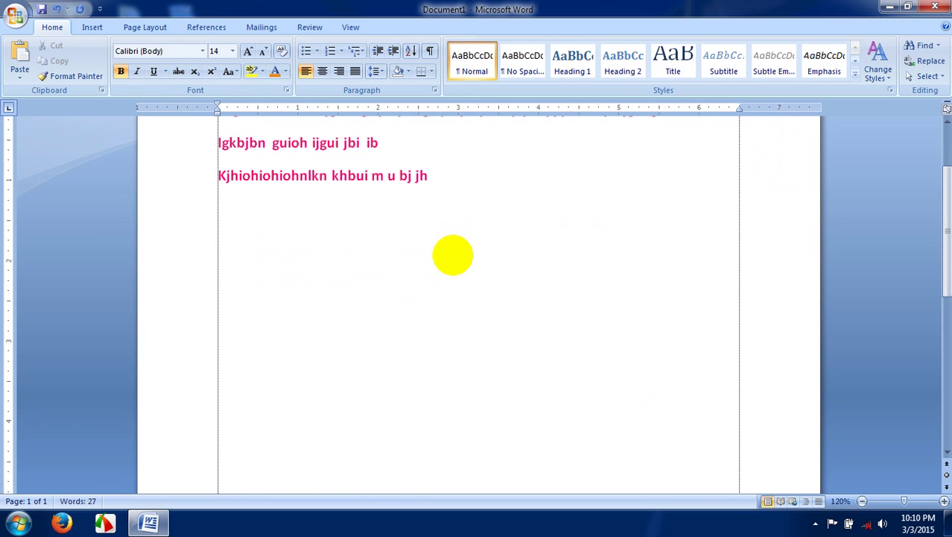
scroll(452, 254, "up", 3)
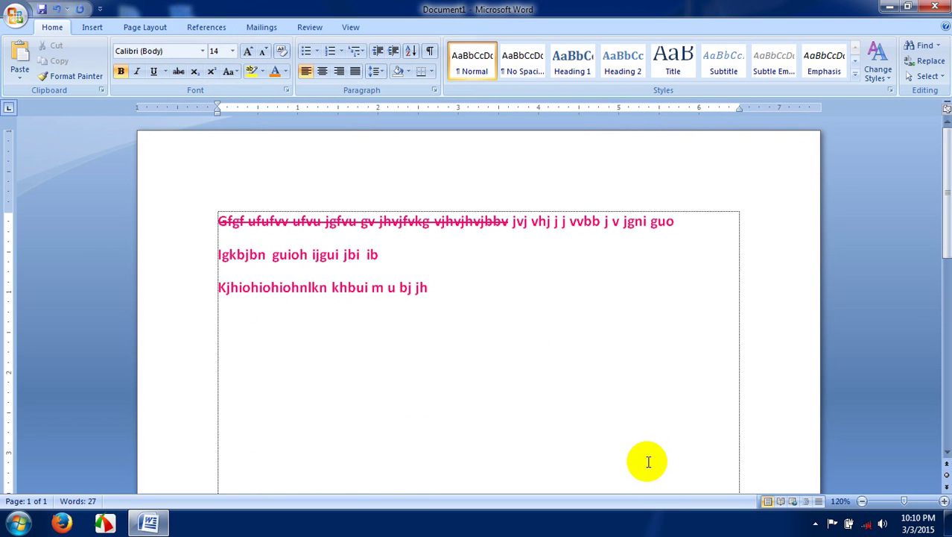
type("H2")
type("B3")
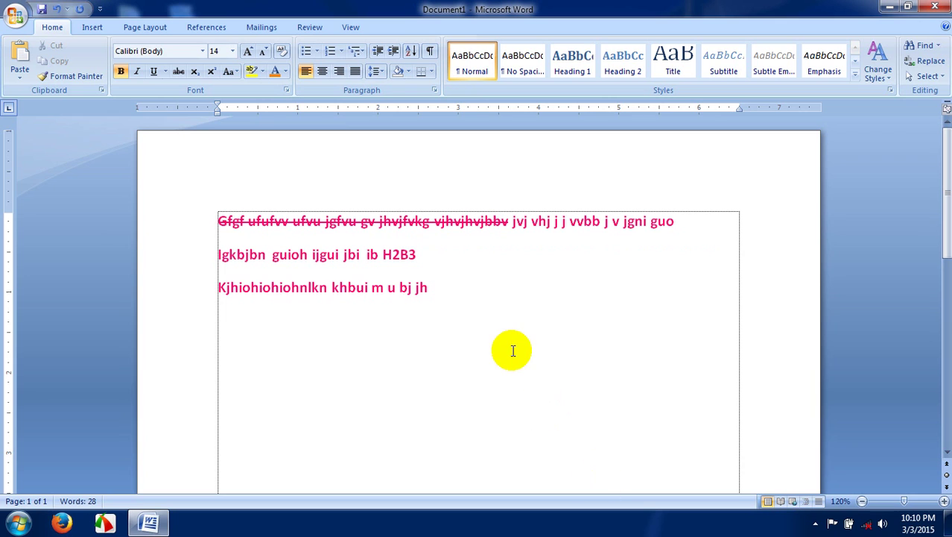
Format the 2 in "H2B3" as subscript and the 3 as superscript.
double_click(415, 255)
left_click_drag(392, 254, 400, 254)
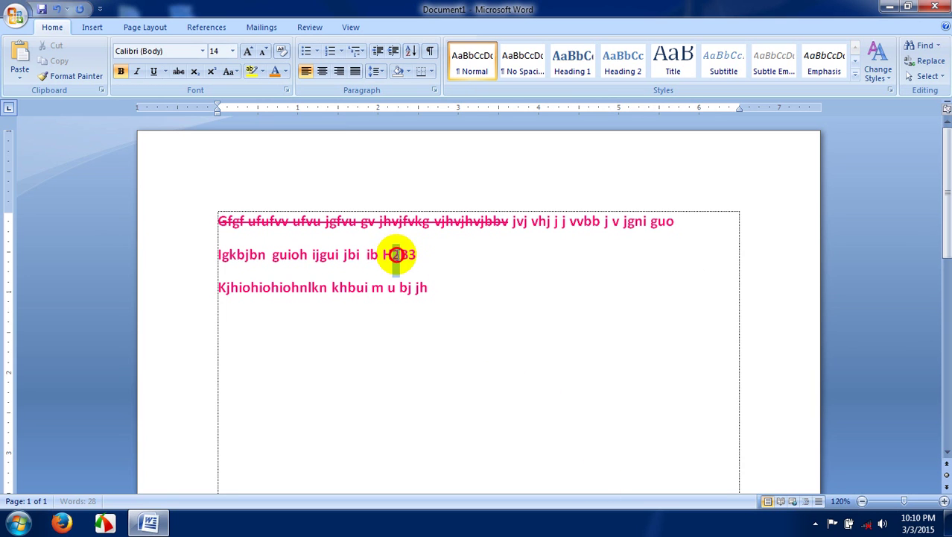
left_click(195, 72)
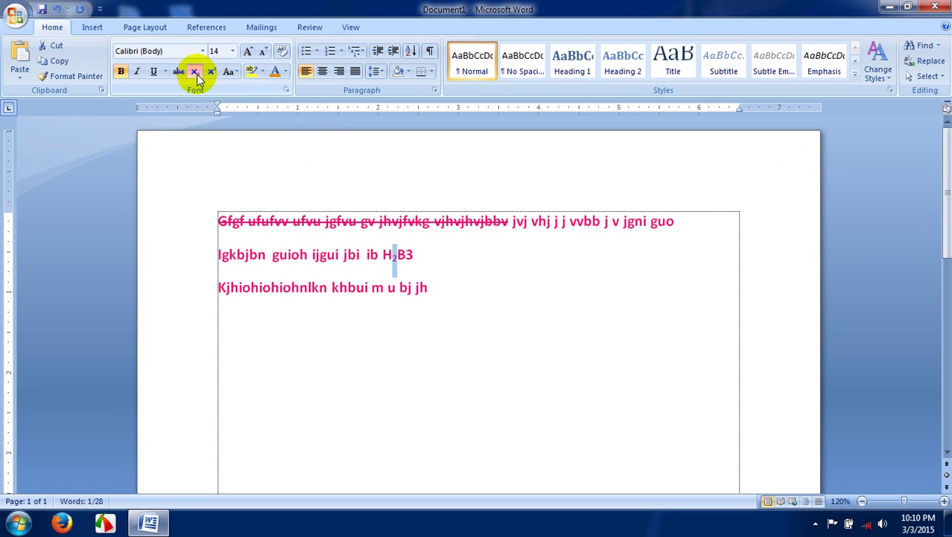
left_click_drag(410, 254, 417, 253)
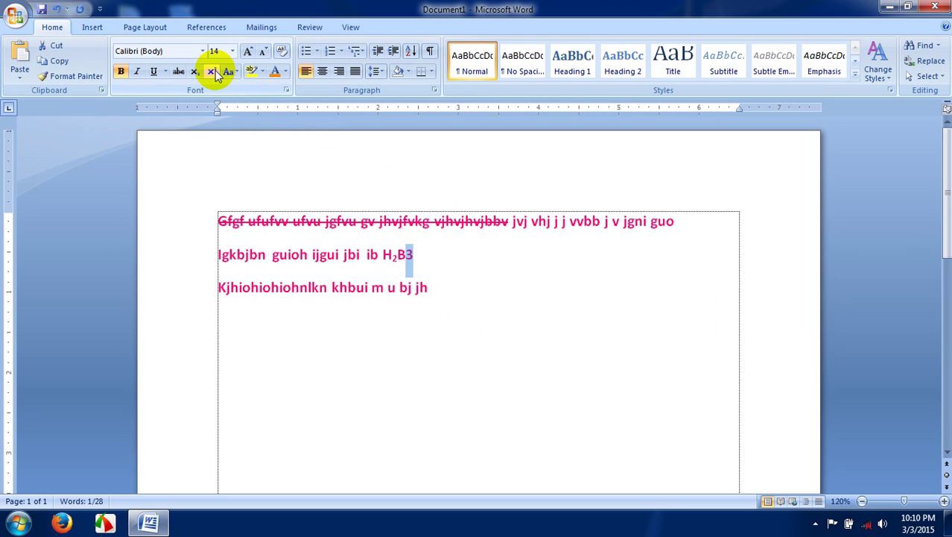
left_click(215, 70)
left_click(408, 253)
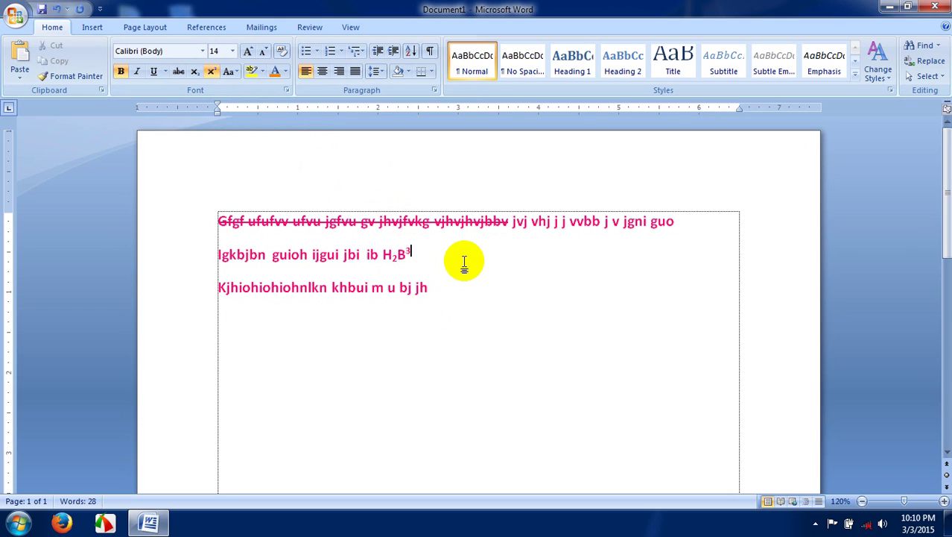
Try adding "hkhjkj" in superscript directly after the 3 in the second paragraph, and delete it again.
type("hkhjkj")
key("BackSpace")
key("BackSpace")
key("BackSpace")
key("BackSpace")
key("BackSpace")
key("BackSpace")
Turn off superscript, try adding "hjhjhjh" after the 3 in the second paragraph, and delete it again.
left_click(213, 74)
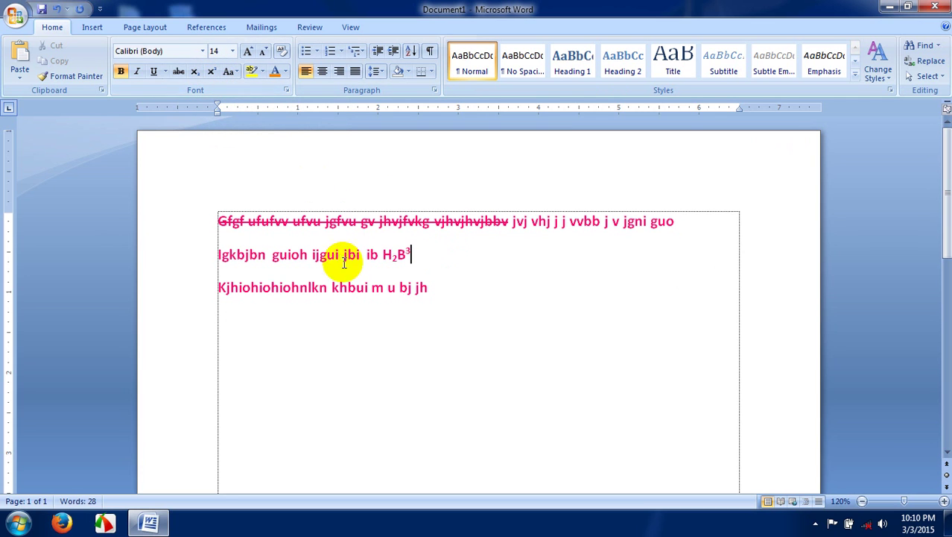
type("hjhjhjh")
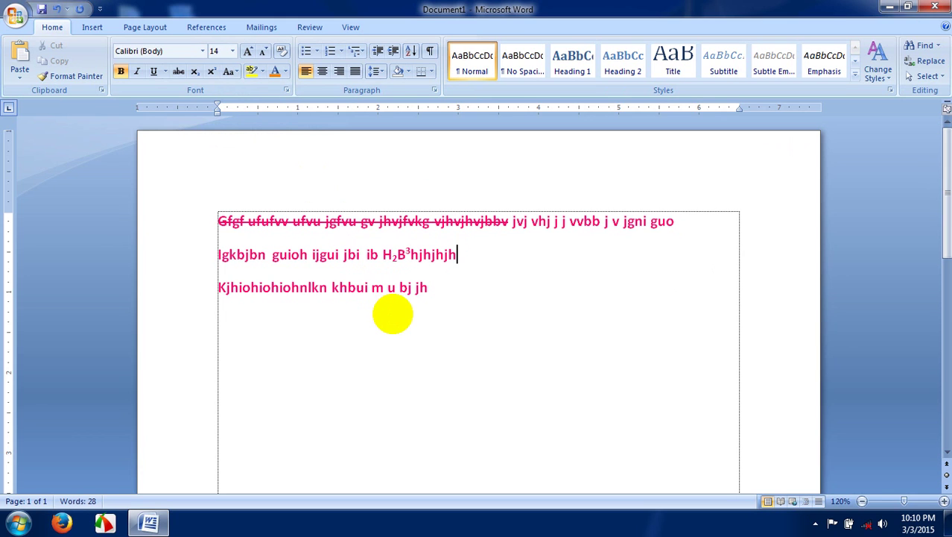
key("BackSpace")
key("BackSpace")
key("BackSpace")
key("BackSpace")
key("BackSpace")
key("BackSpace")
key("BackSpace")
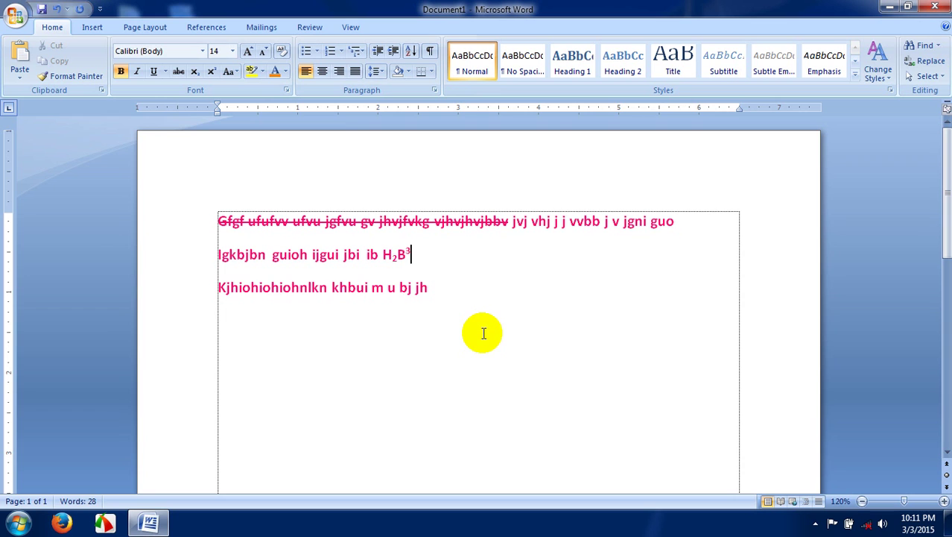
Replace the superscript 3 at the end of the second paragraph with a normal 3, and make it superscript again.
key("BackSpace")
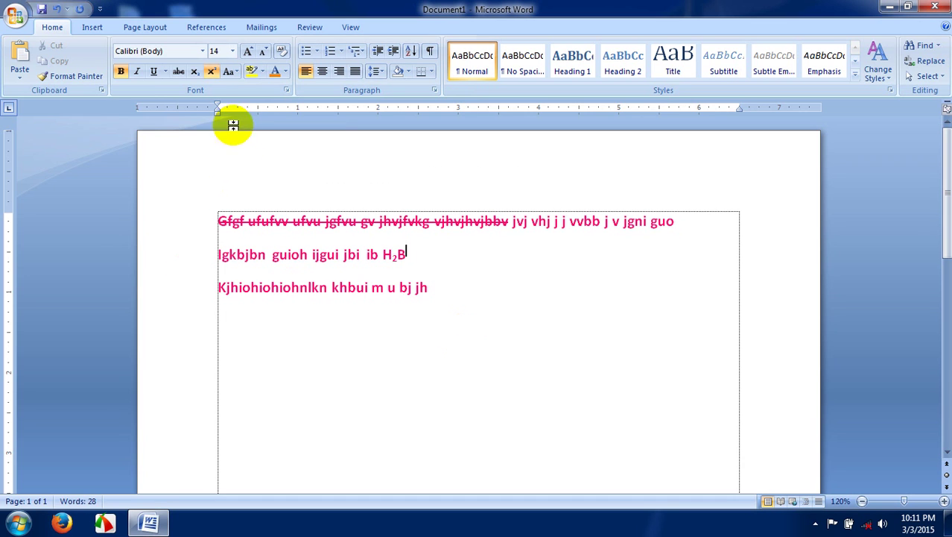
left_click(211, 72)
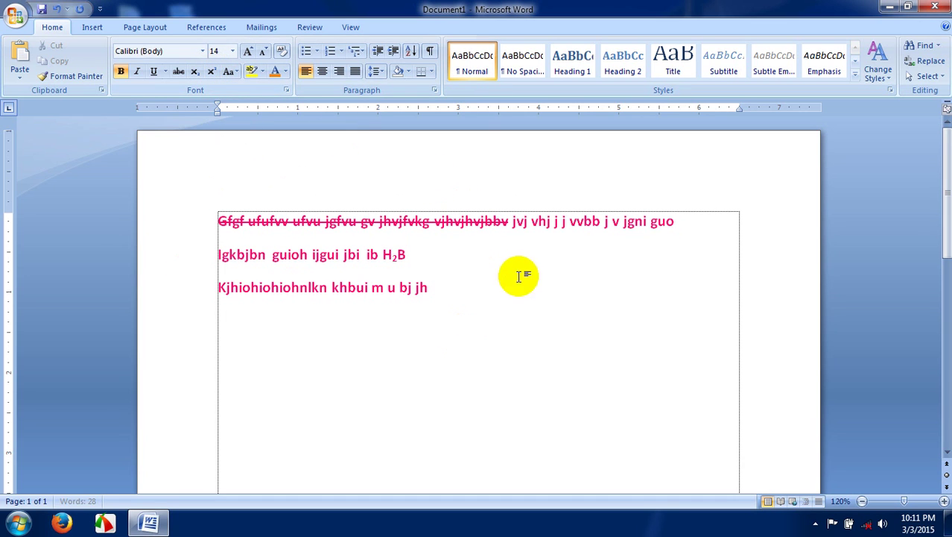
type("3")
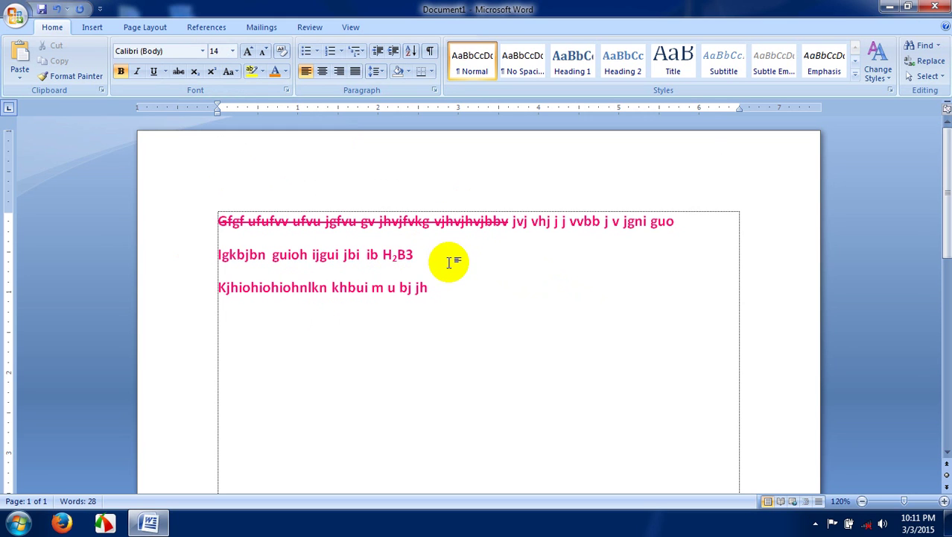
left_click(411, 253)
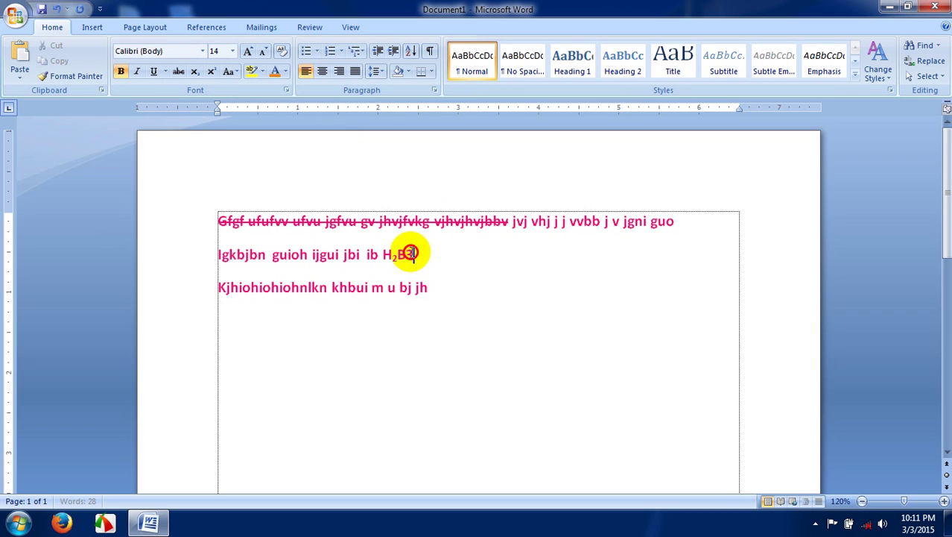
left_click_drag(411, 254, 407, 252)
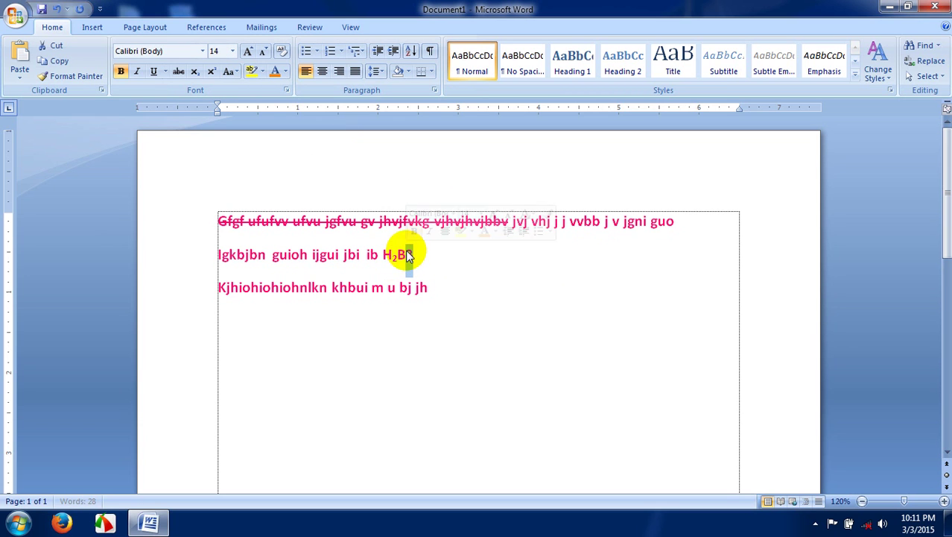
left_click(212, 71)
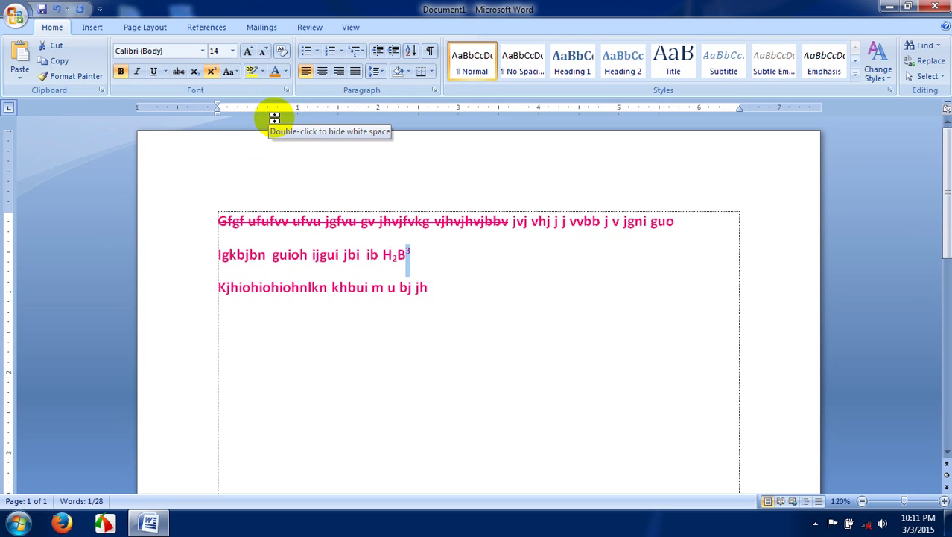
Try adding "hjhjnjhbjbhjhh" in superscript after the 3 in the second paragraph, and delete it again.
left_click(414, 252)
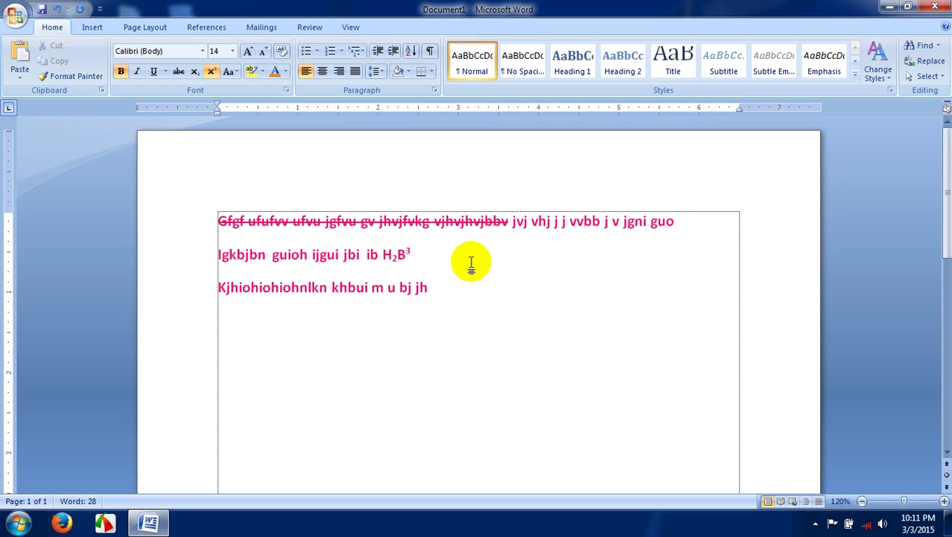
type("hjhjnjhbjbhjhh")
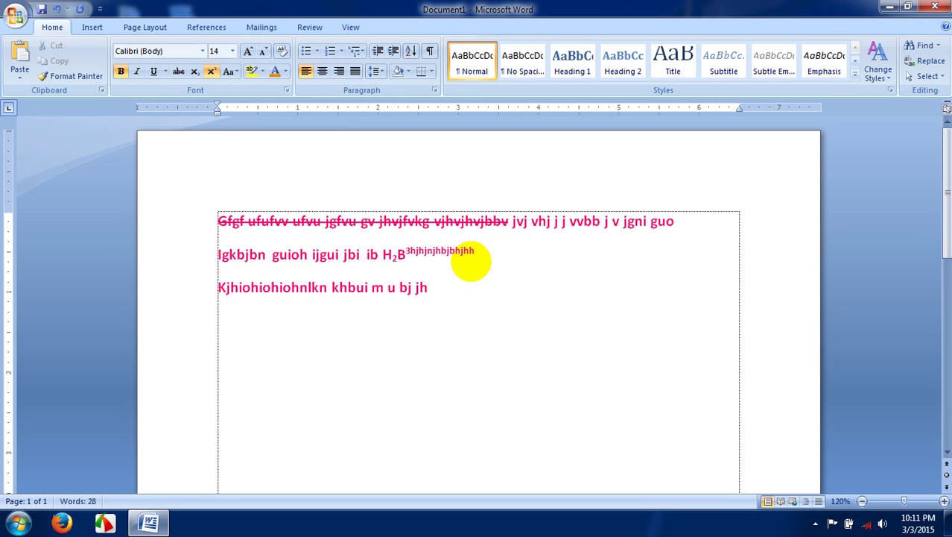
key("BackSpace")
key("BackSpace")
key("BackSpace")
key("BackSpace")
key("BackSpace")
key("BackSpace")
key("BackSpace")
key("BackSpace")
key("BackSpace")
key("BackSpace")
key("BackSpace")
key("BackSpace")
key("BackSpace")
key("BackSpace")
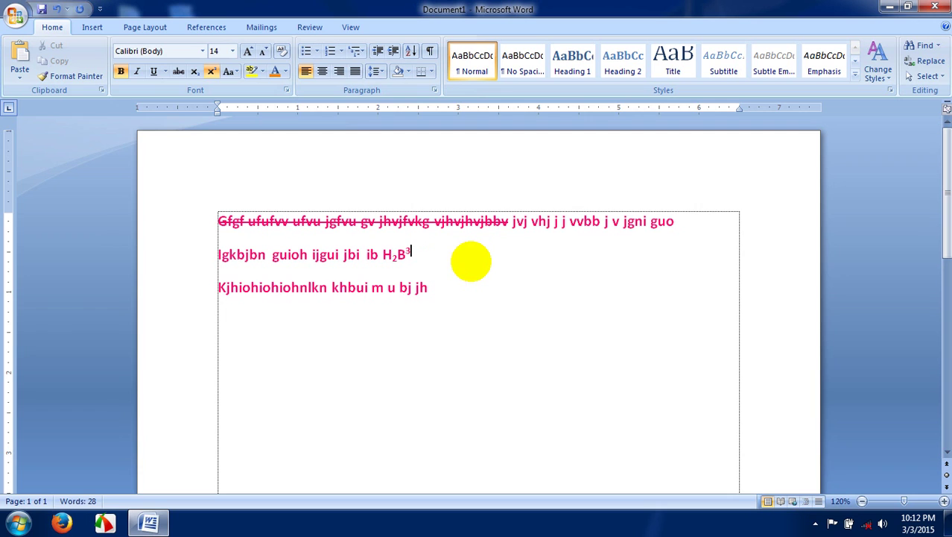
Append "hhjhj" without superscript to the second paragraph, and convert the whole paragraph to uppercase.
left_click(211, 71)
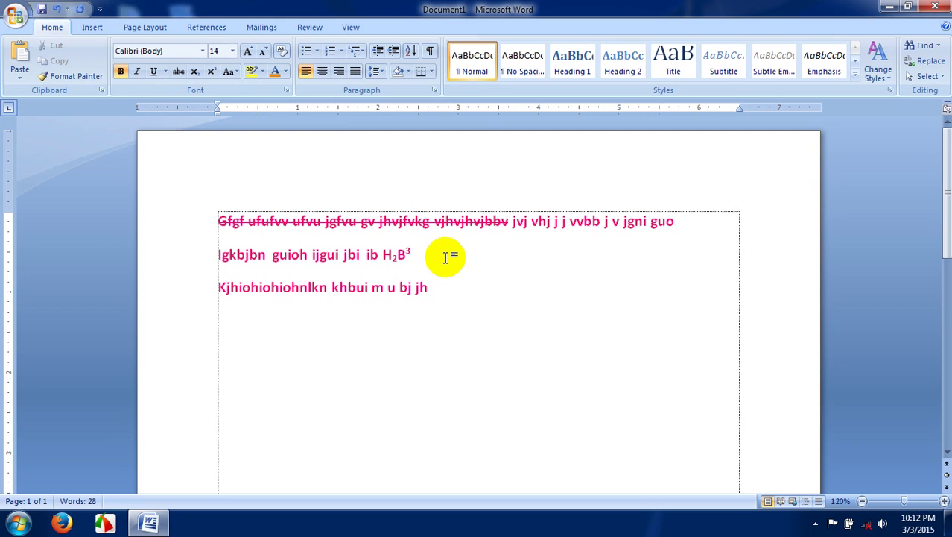
type("hhjhj")
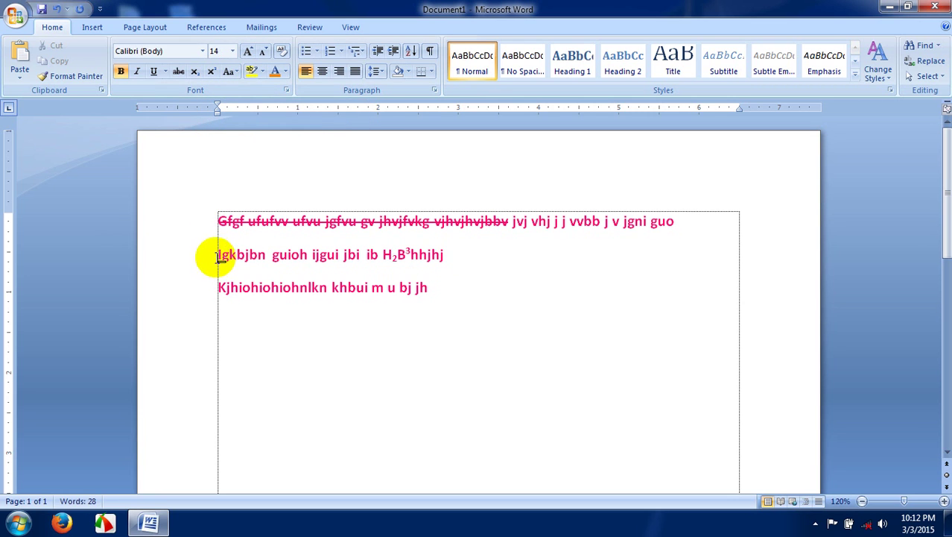
left_click_drag(216, 255, 445, 254)
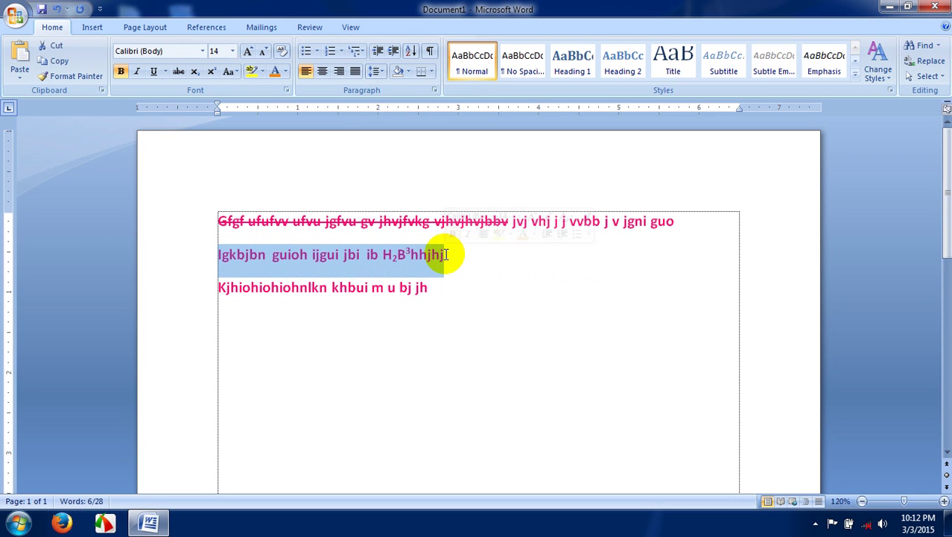
left_click(236, 72)
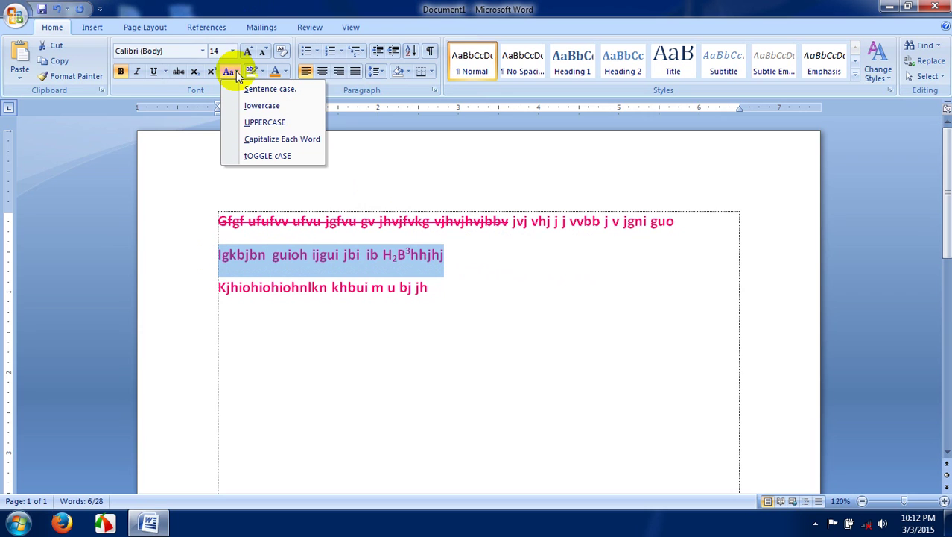
left_click(260, 124)
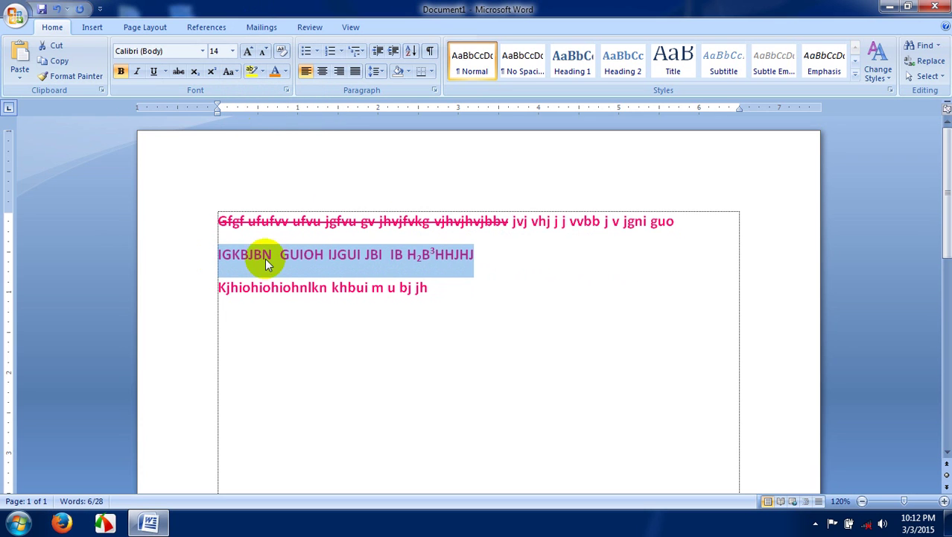
Change the letter case of the third paragraph to Capitalize Each Word.
left_click_drag(216, 286, 430, 287)
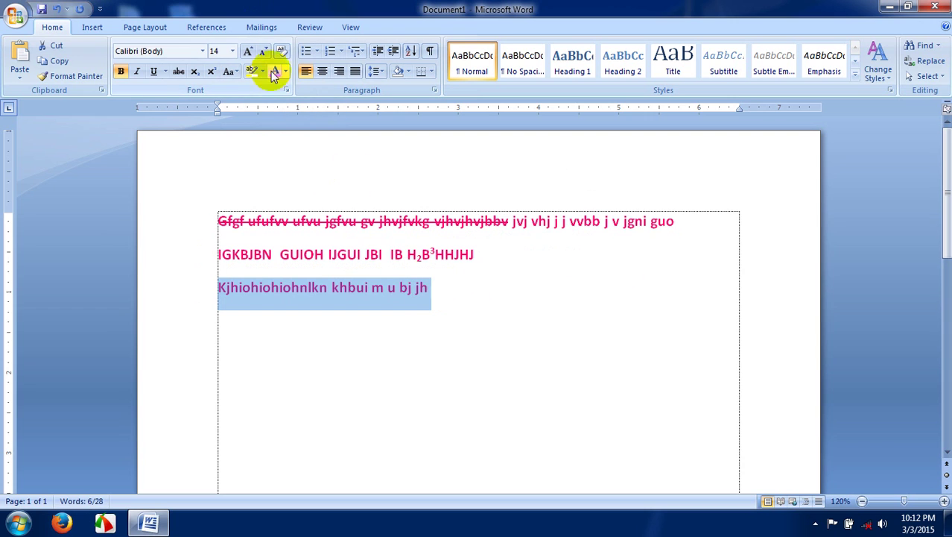
left_click(234, 73)
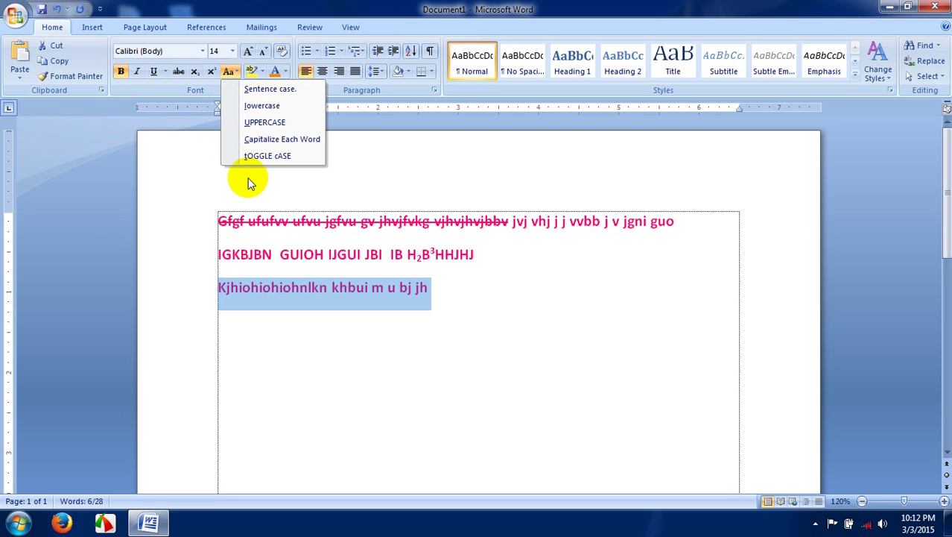
left_click(262, 142)
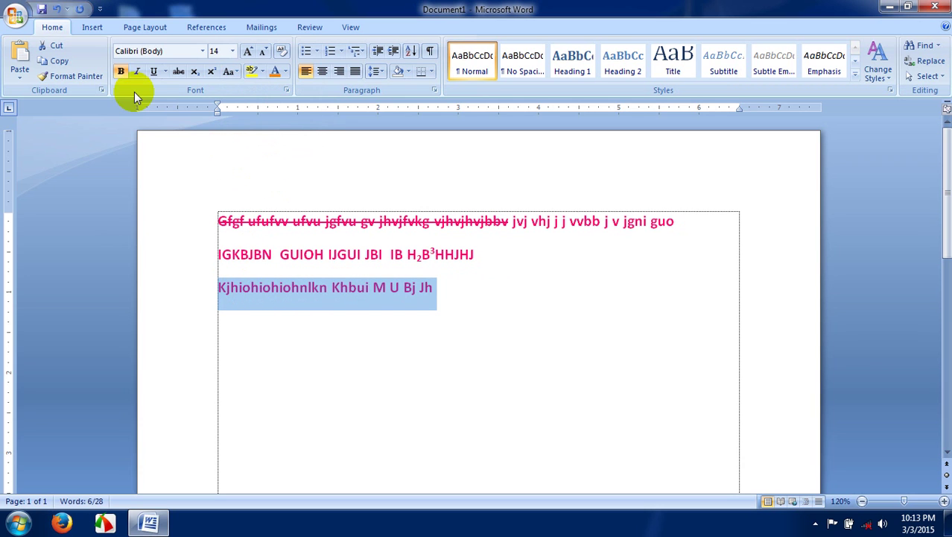
left_click(230, 75)
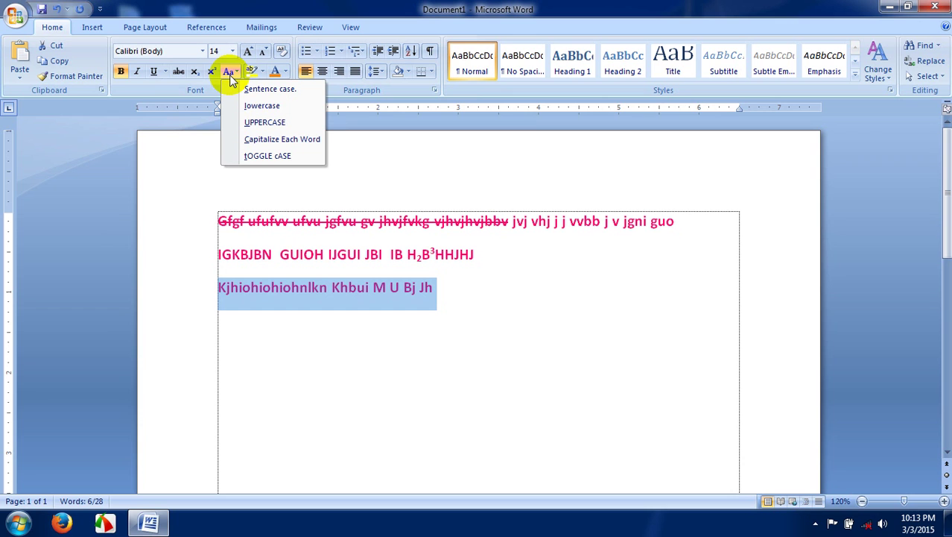
left_click(371, 274)
left_click(371, 274)
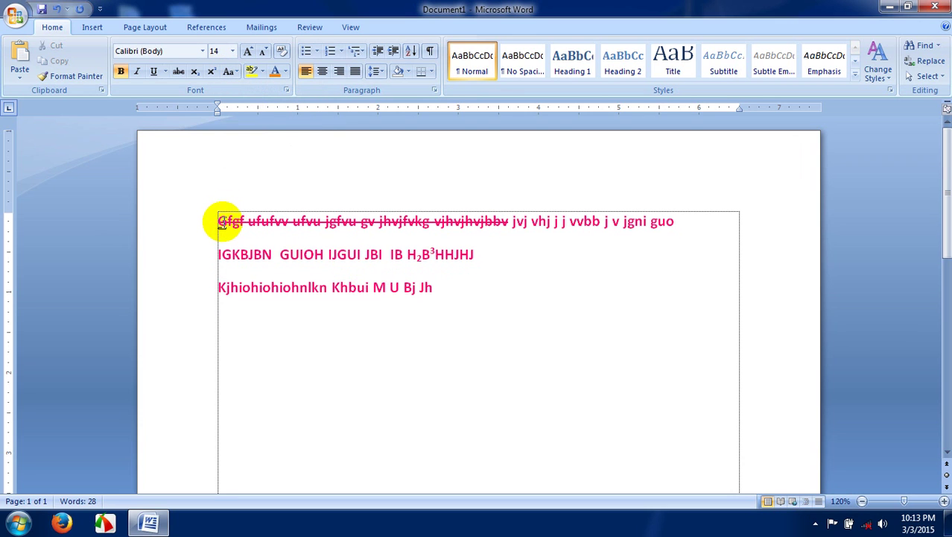
Select all three paragraphs, open the Font dialog for them, and place it so that it does not cover the text.
left_click(221, 219)
left_click_drag(221, 218, 434, 288)
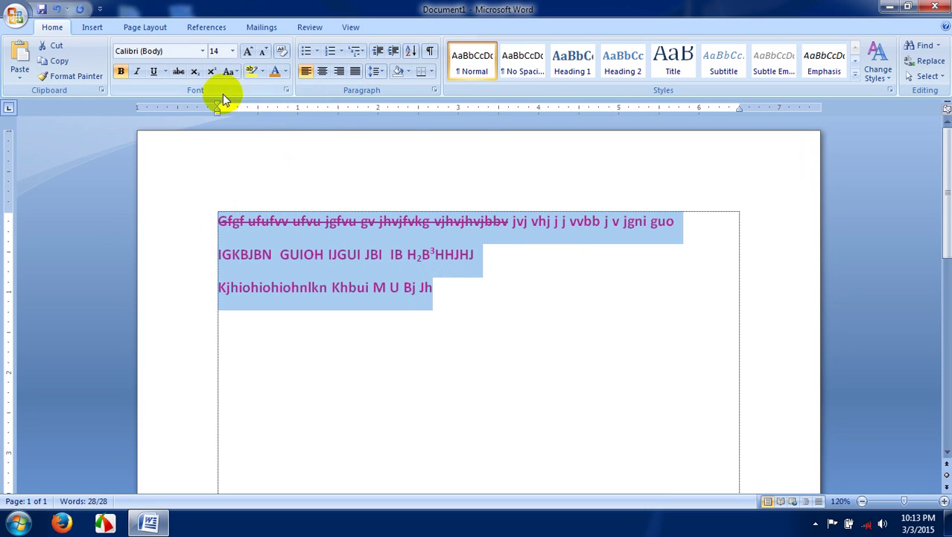
left_click(287, 89)
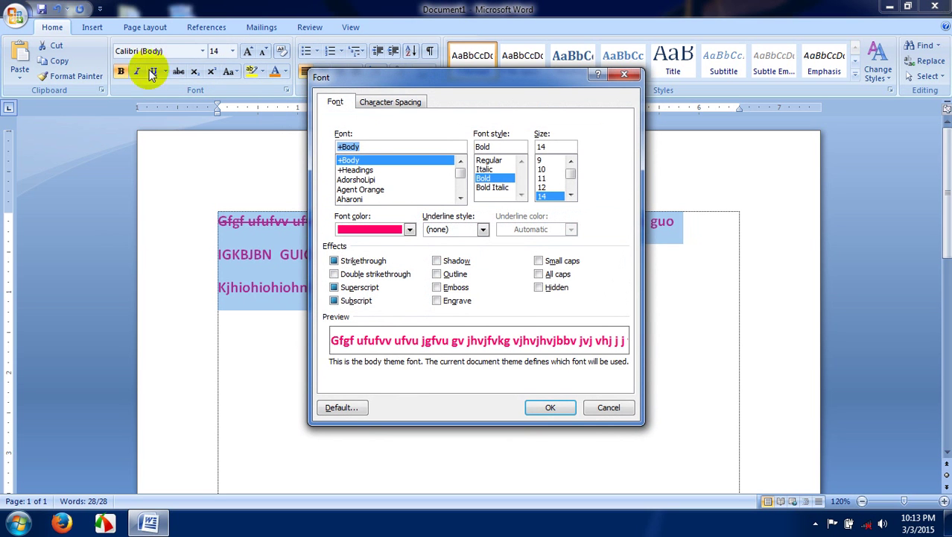
left_click_drag(451, 79, 709, 108)
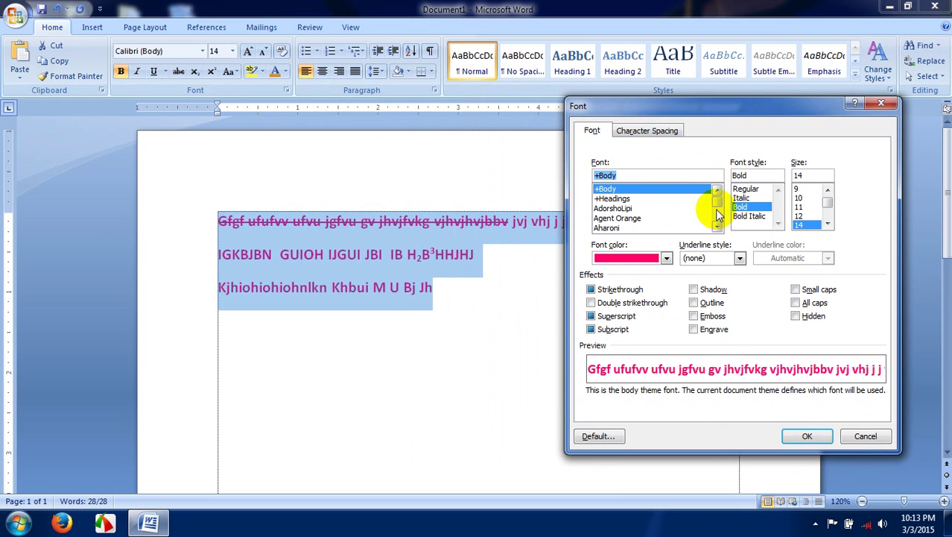
Examine the fonts near the end of the font list, from Traditional Arabic to ZenFraxFreestyle.
left_click_drag(716, 197, 720, 224)
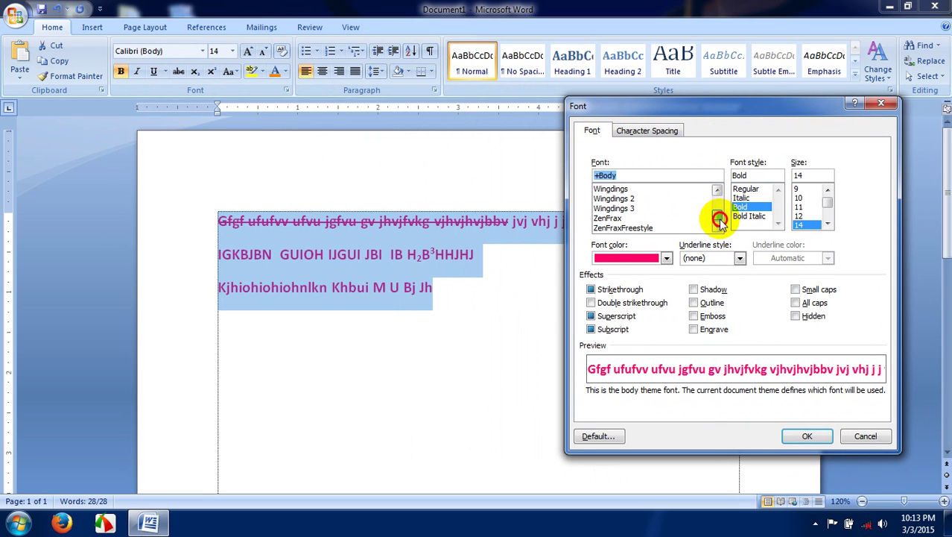
left_click(718, 190)
left_click(718, 189)
left_click(718, 190)
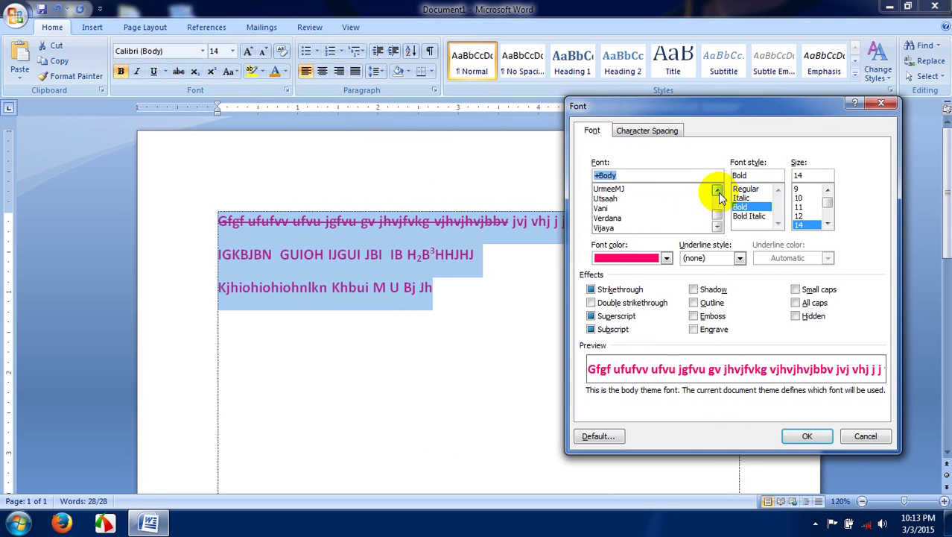
left_click(717, 190)
left_click(717, 190)
left_click(717, 190)
left_click(718, 190)
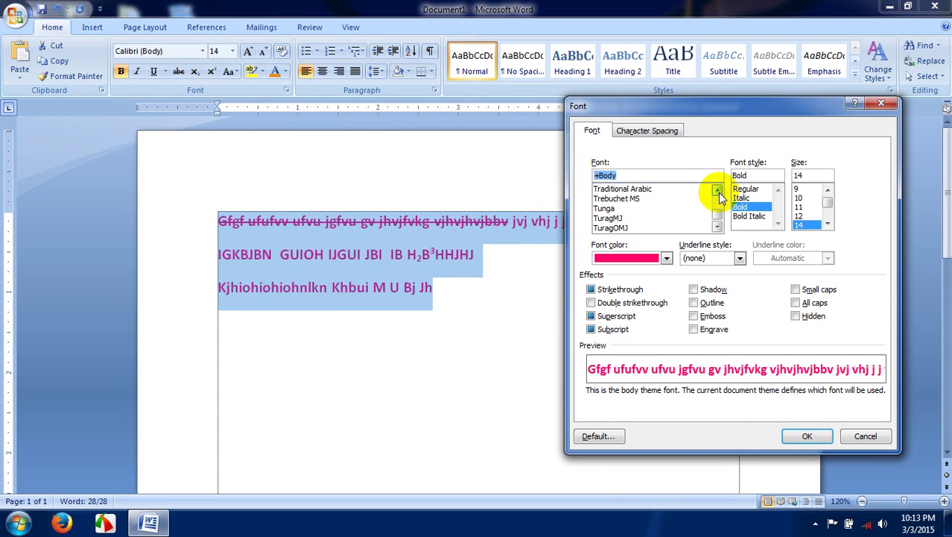
left_click(718, 226)
left_click(717, 225)
left_click(718, 226)
left_click(718, 226)
left_click(717, 226)
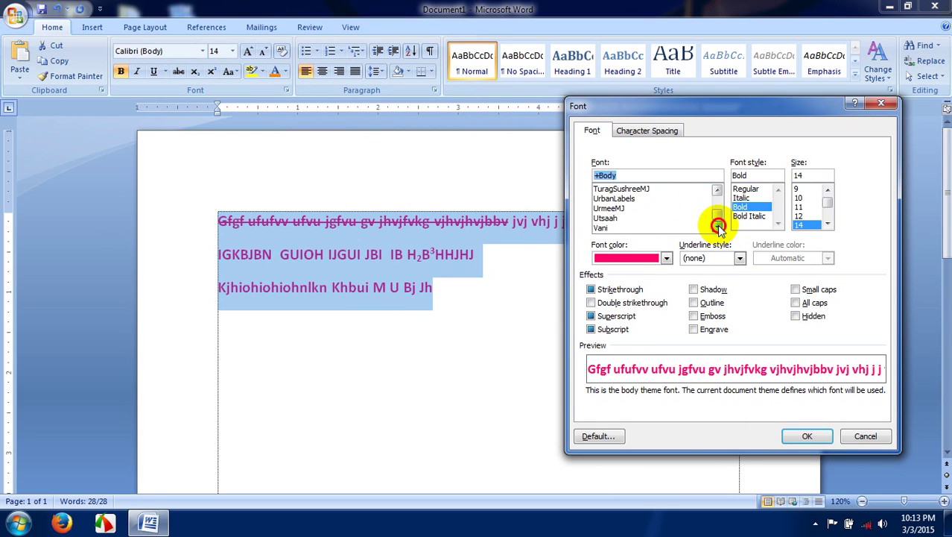
left_click(718, 225)
left_click(717, 226)
left_click(717, 226)
left_click(718, 226)
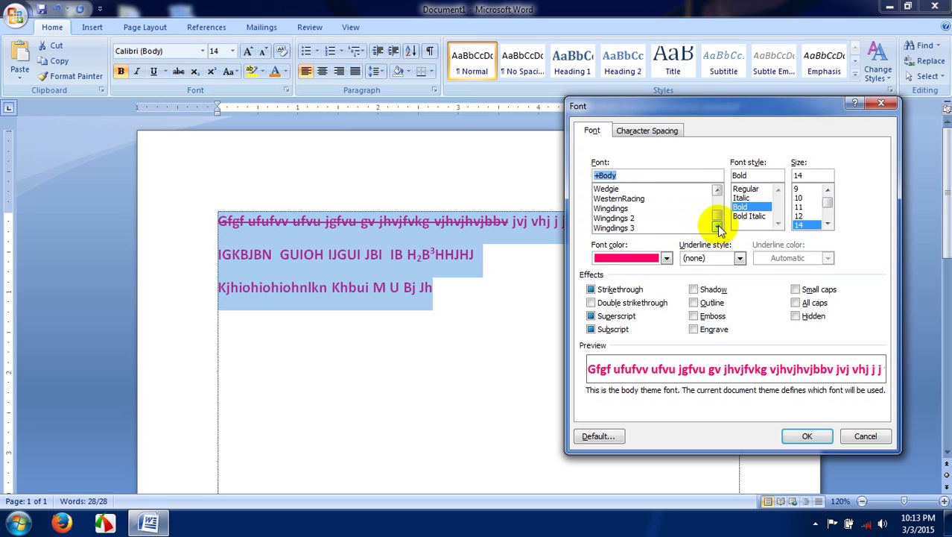
Set the font of the selected paragraphs to Times New Roman.
left_click(718, 191)
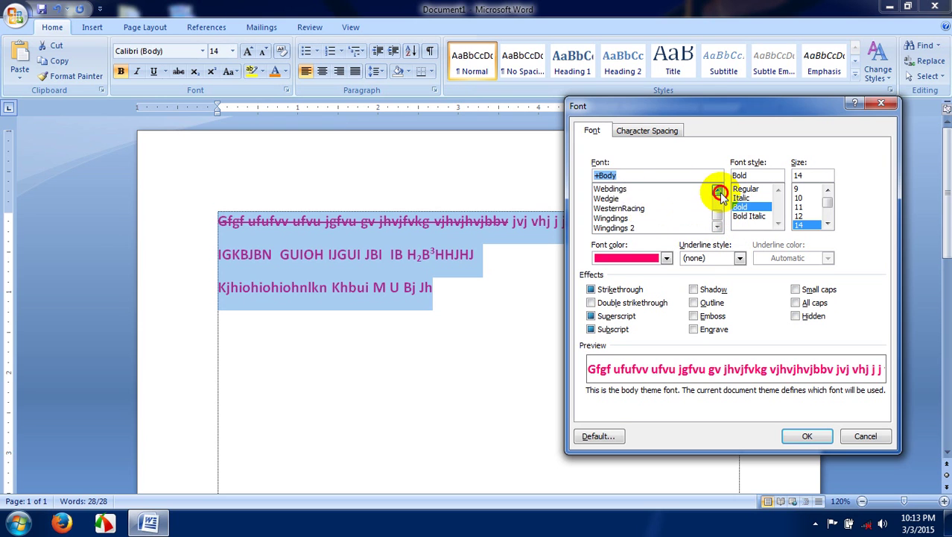
left_click(719, 190)
left_click(718, 190)
left_click(719, 191)
left_click(719, 191)
left_click(718, 191)
left_click(718, 191)
left_click(718, 191)
left_click(719, 191)
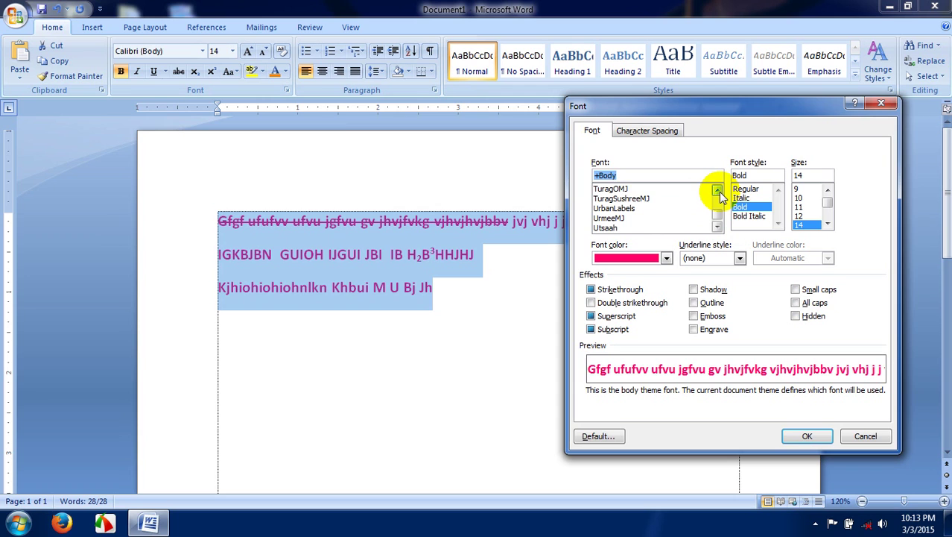
left_click(719, 191)
left_click(718, 191)
left_click(719, 191)
left_click(718, 191)
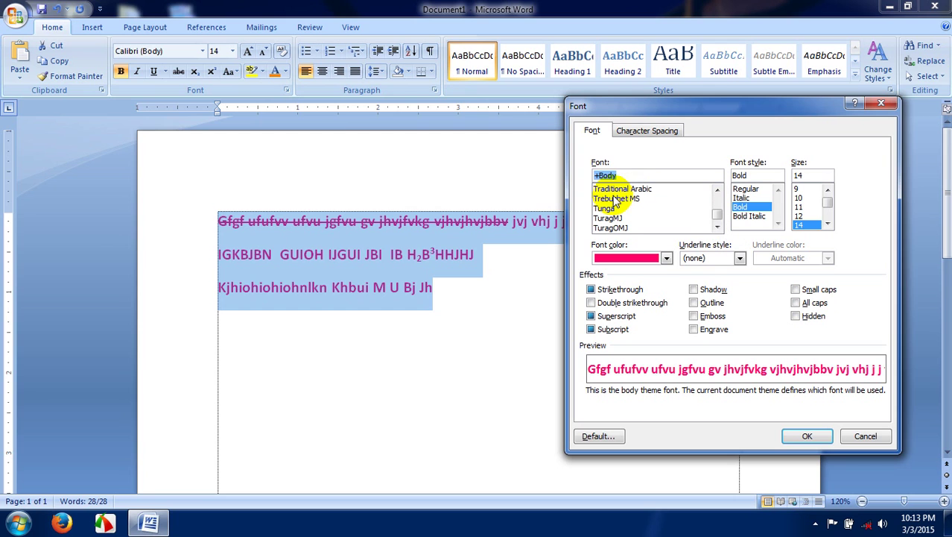
left_click(718, 191)
left_click(719, 191)
left_click(718, 191)
left_click(718, 191)
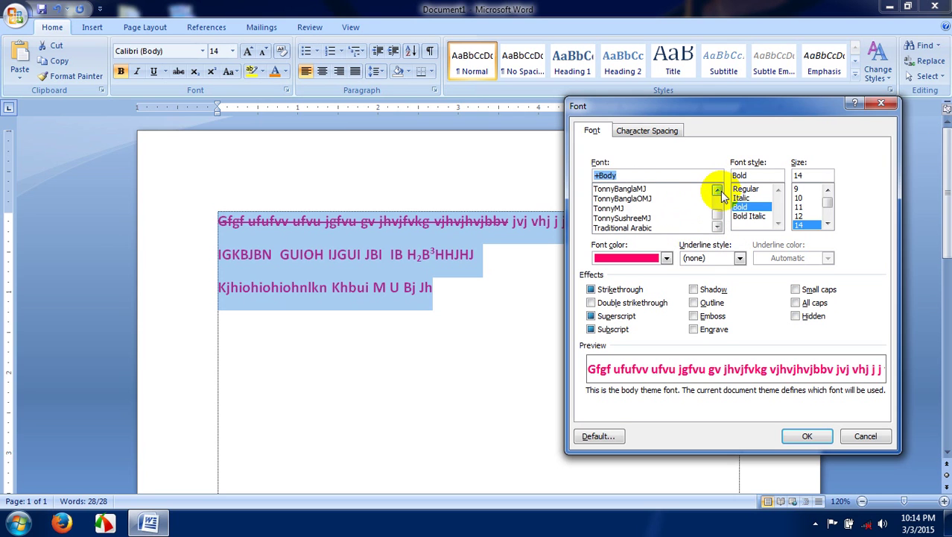
left_click(717, 190)
left_click(717, 190)
left_click(717, 190)
left_click(717, 190)
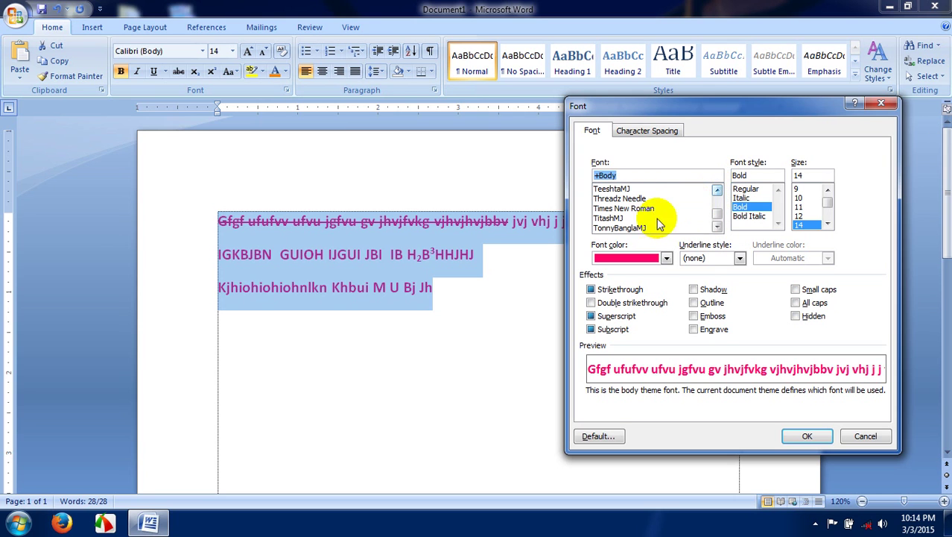
left_click(627, 209)
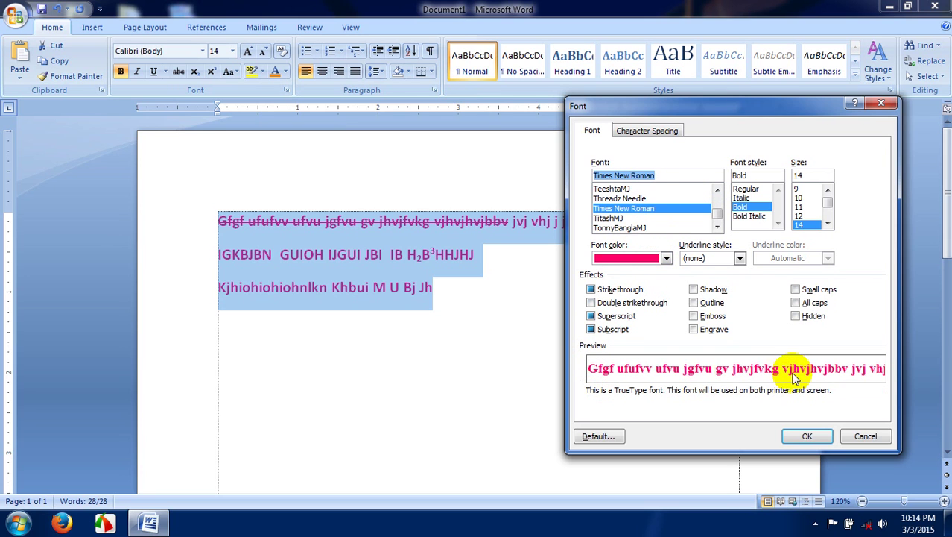
Set the font style to Regular, the size to 12 and the font color to Automatic, and apply the settings to all three paragraphs.
left_click(742, 190)
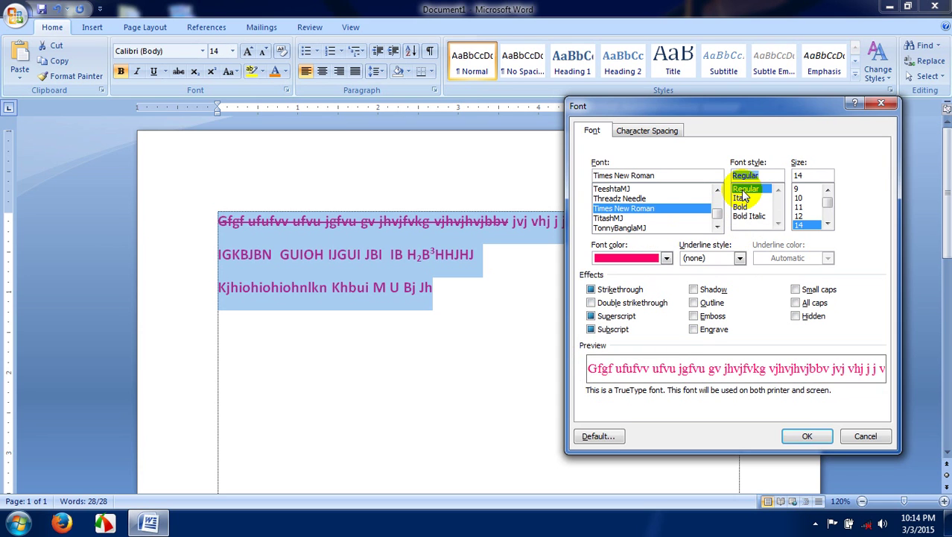
left_click(803, 215)
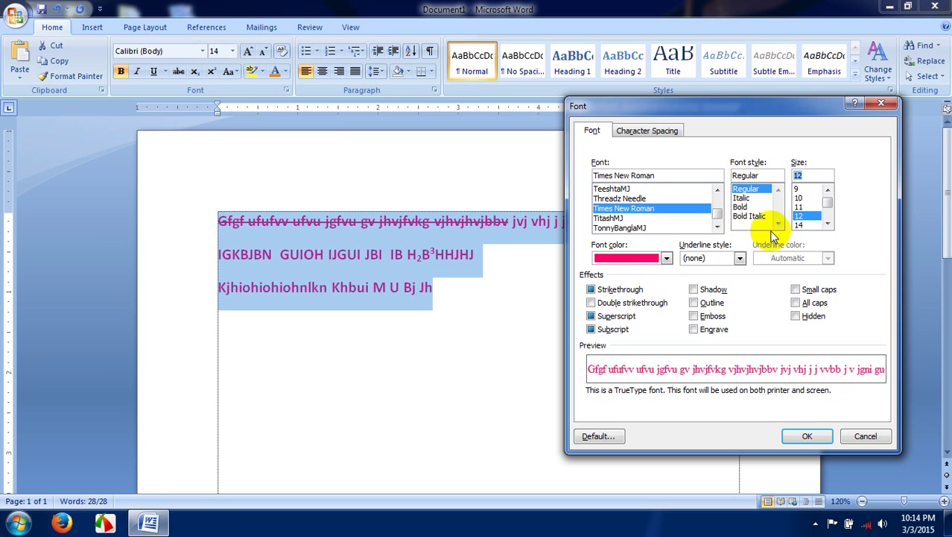
left_click(667, 258)
left_click(630, 271)
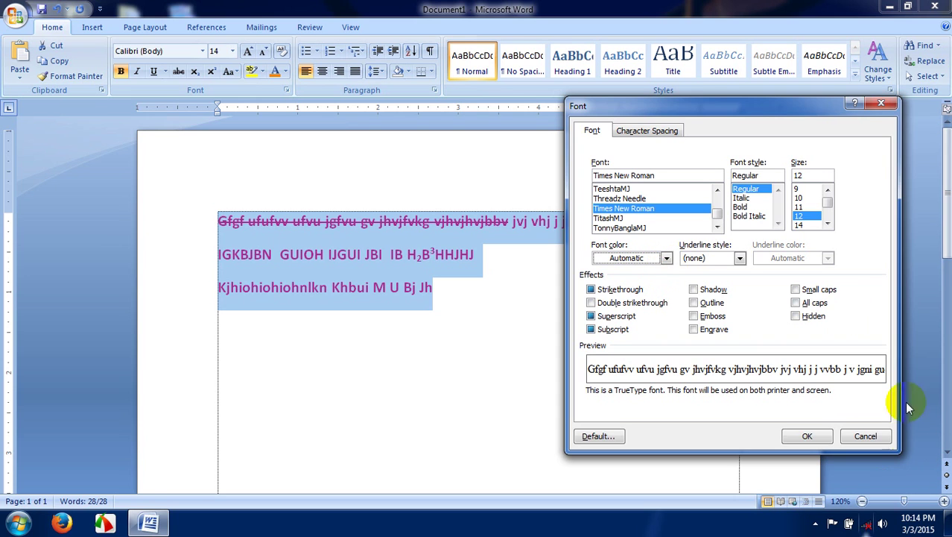
left_click(807, 436)
left_click(432, 282)
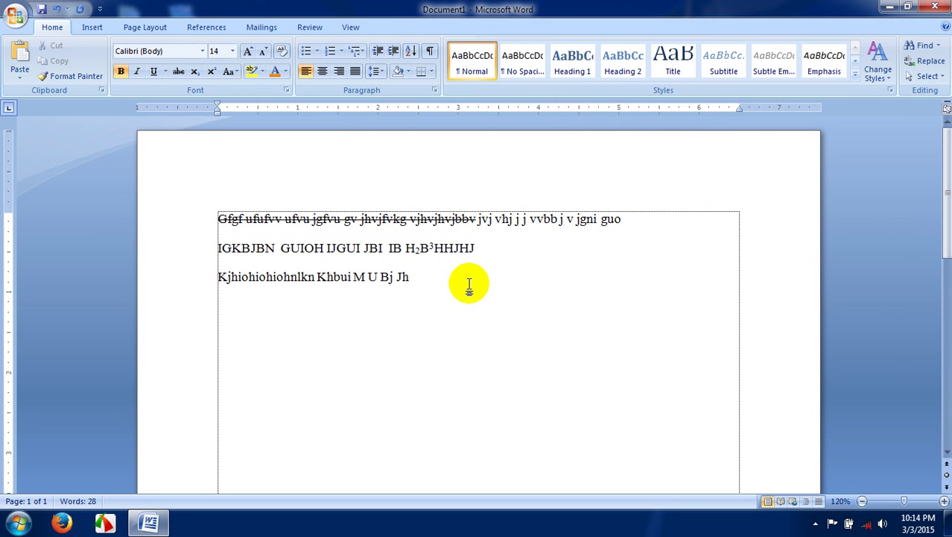
Remove the strikethrough from the struck-out words at the start of the first paragraph.
left_click(452, 217)
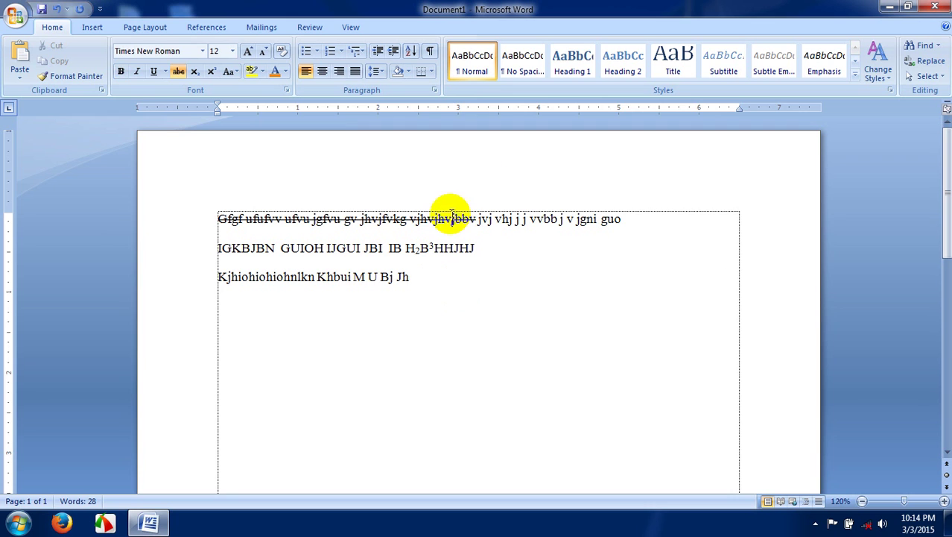
left_click(220, 217)
left_click_drag(221, 217, 475, 214)
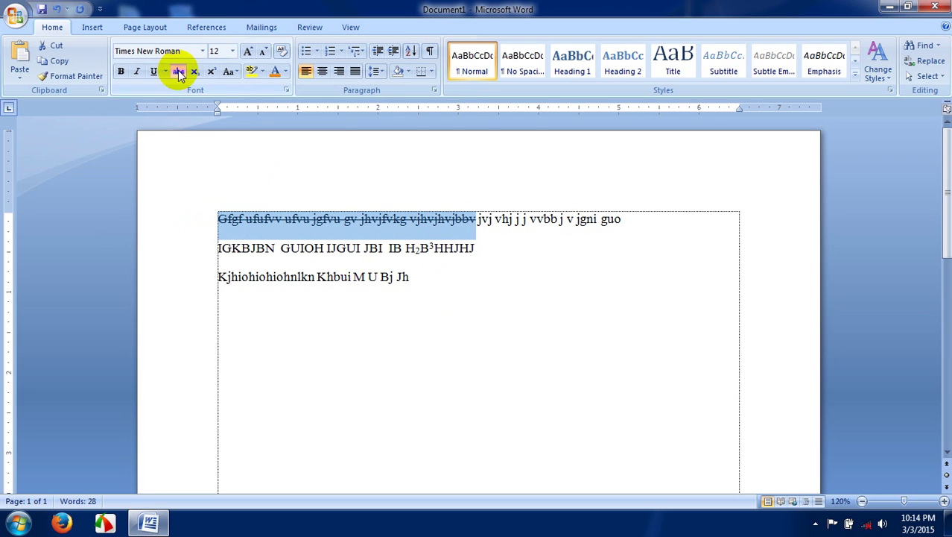
left_click(179, 71)
left_click(279, 248)
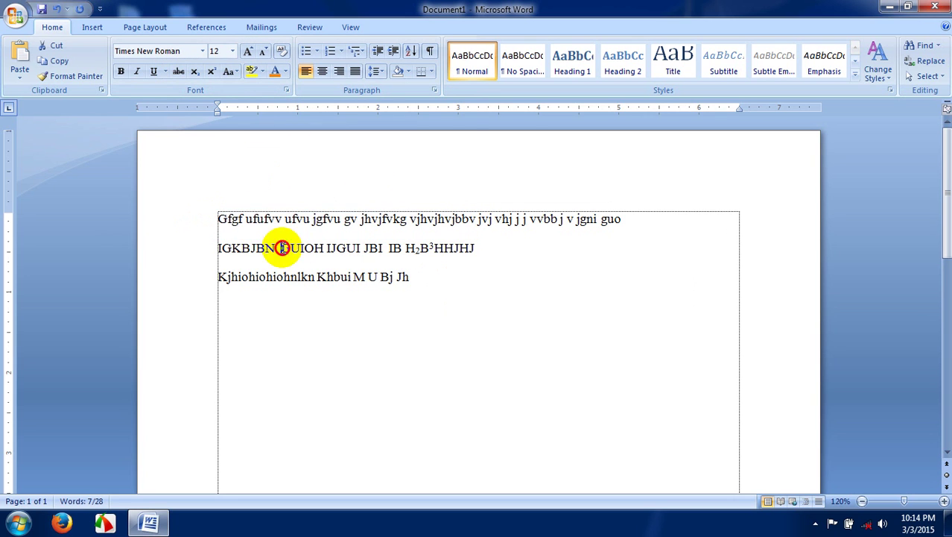
Select the text from the start through "Bj" in the third paragraph, and choose the double wavy underline style in its font settings.
left_click(220, 217)
left_click_drag(221, 216, 331, 265)
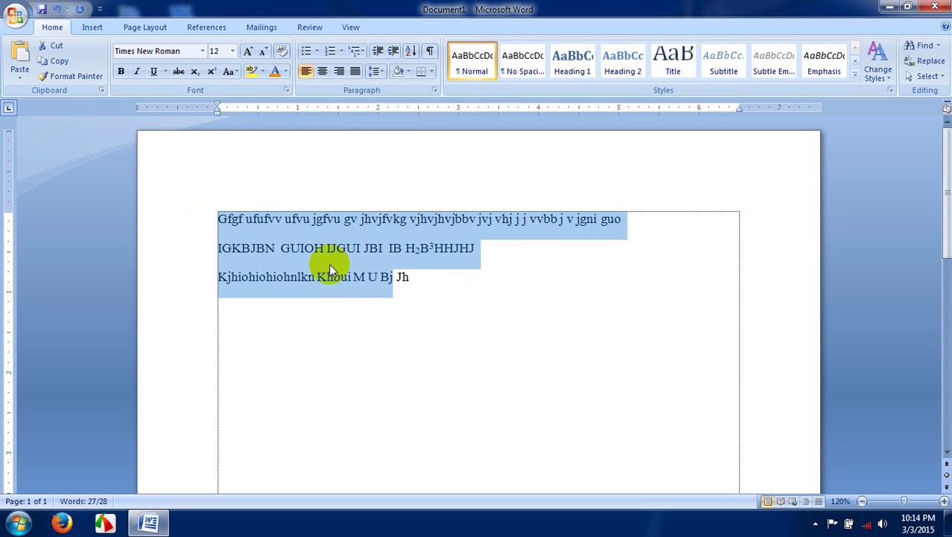
left_click_drag(329, 265, 418, 273)
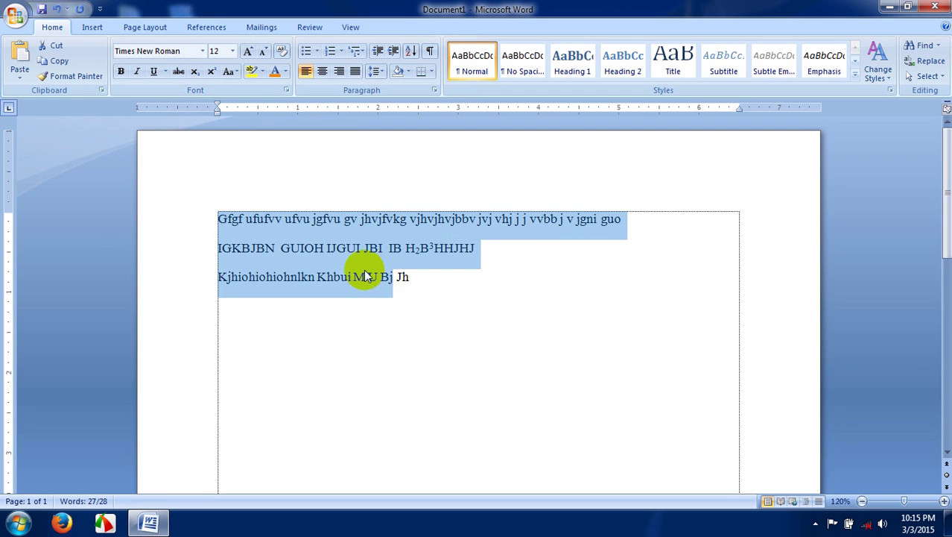
left_click(287, 92)
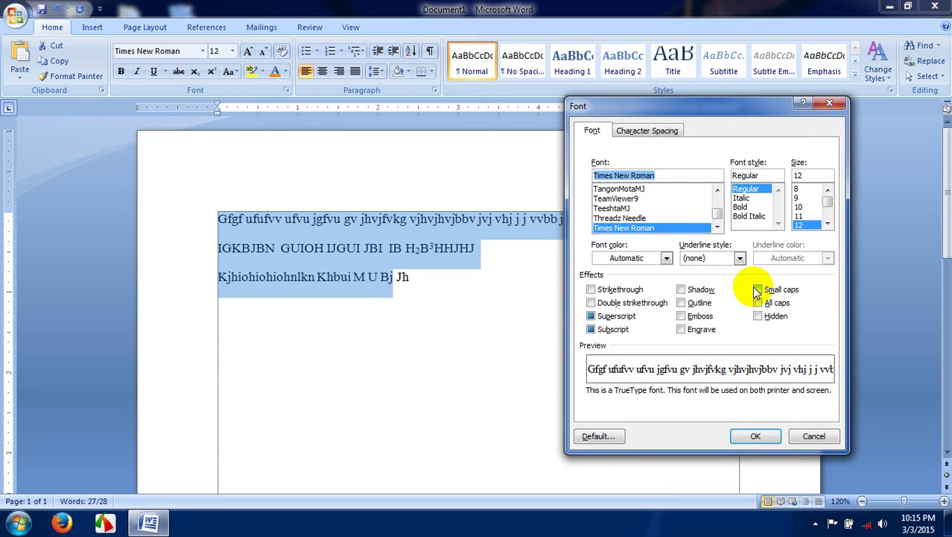
left_click(723, 261)
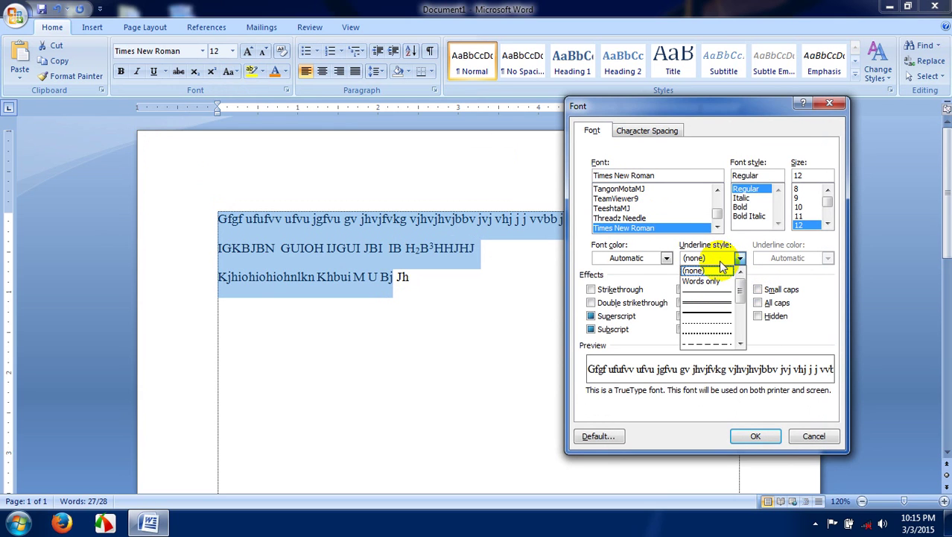
left_click(721, 266)
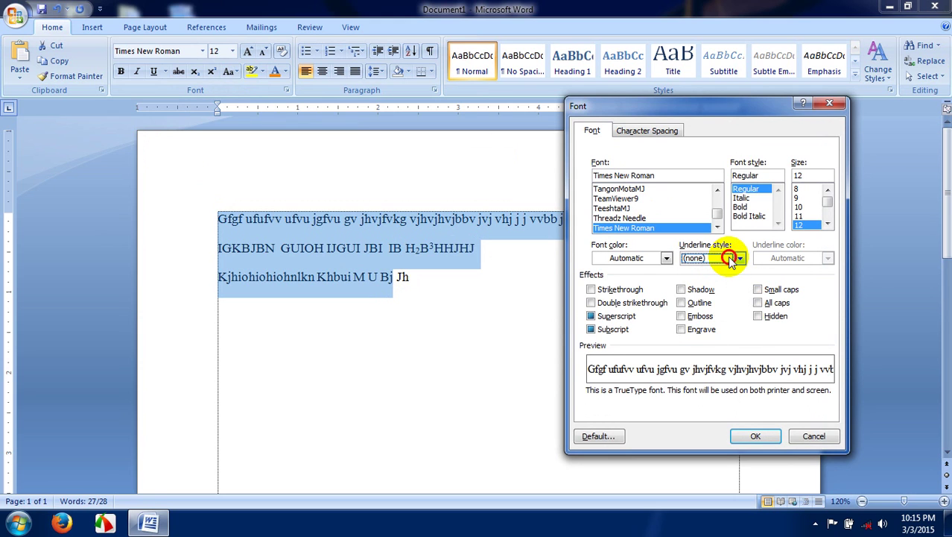
left_click(733, 259)
left_click_drag(744, 298, 735, 325)
left_click(702, 341)
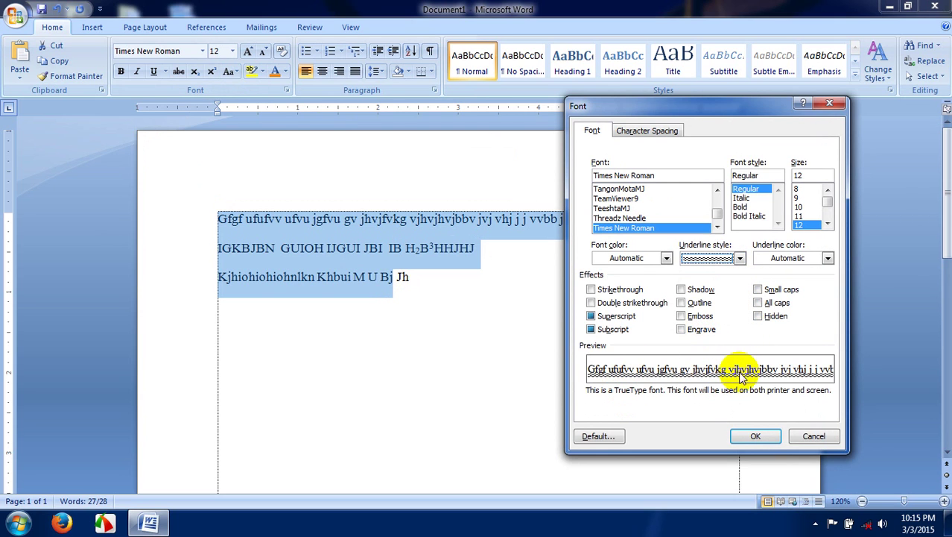
Toggle the Shadow effect to compare the preview, and leave it enabled for the selected text.
left_click(682, 289)
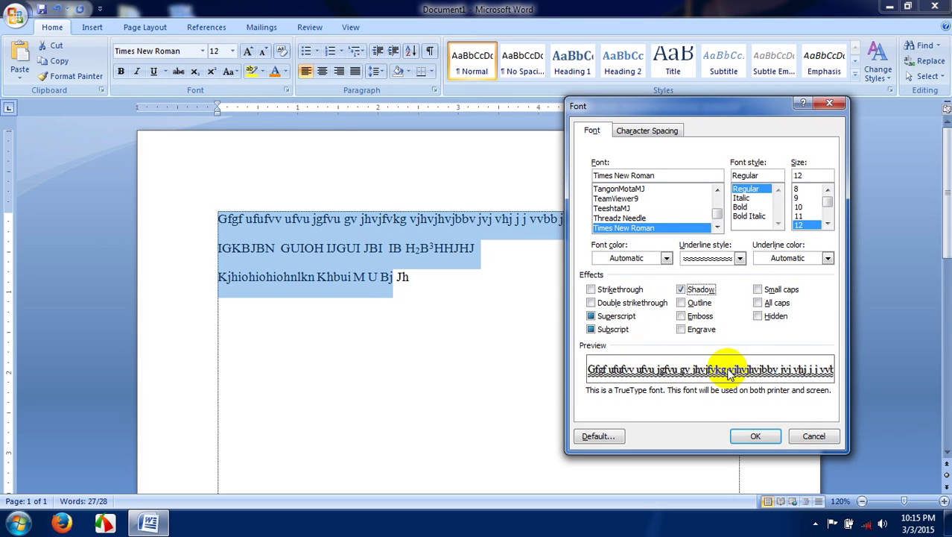
left_click(678, 288)
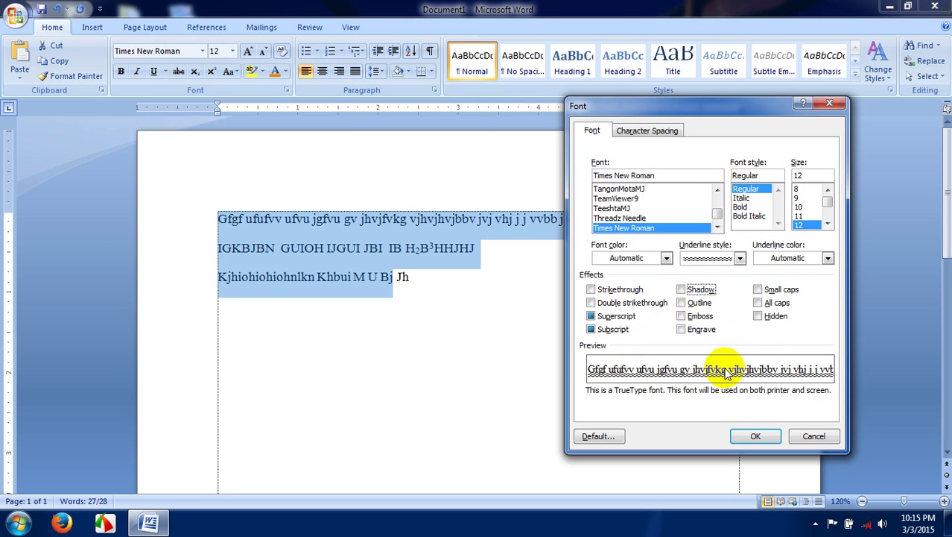
left_click(681, 290)
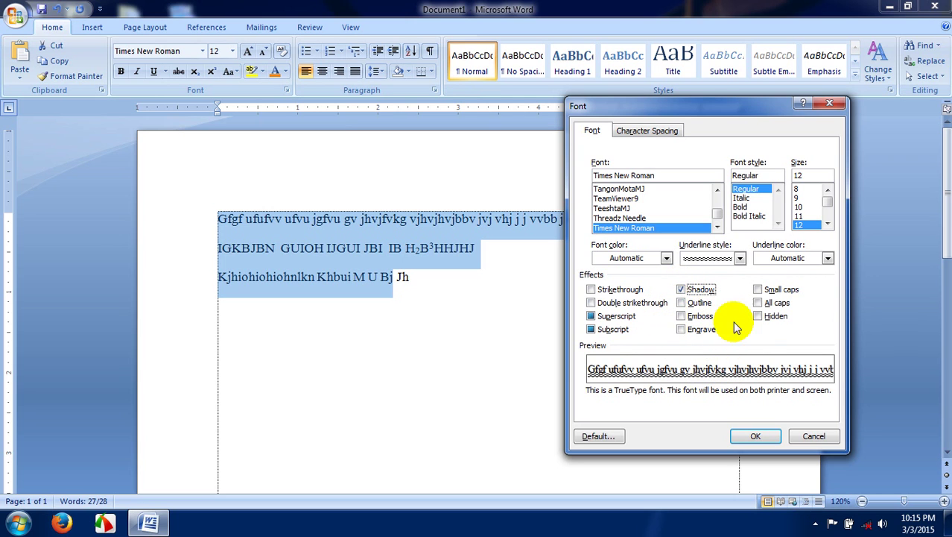
Toggle the Hidden effect on and off, and try a 90% character scale before restoring it to 100%.
left_click(756, 317)
left_click(757, 318)
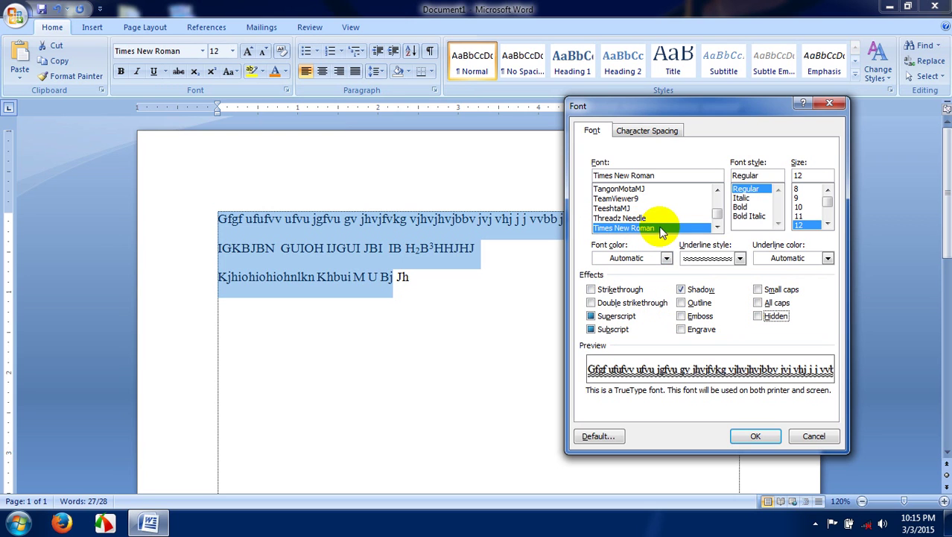
left_click(658, 133)
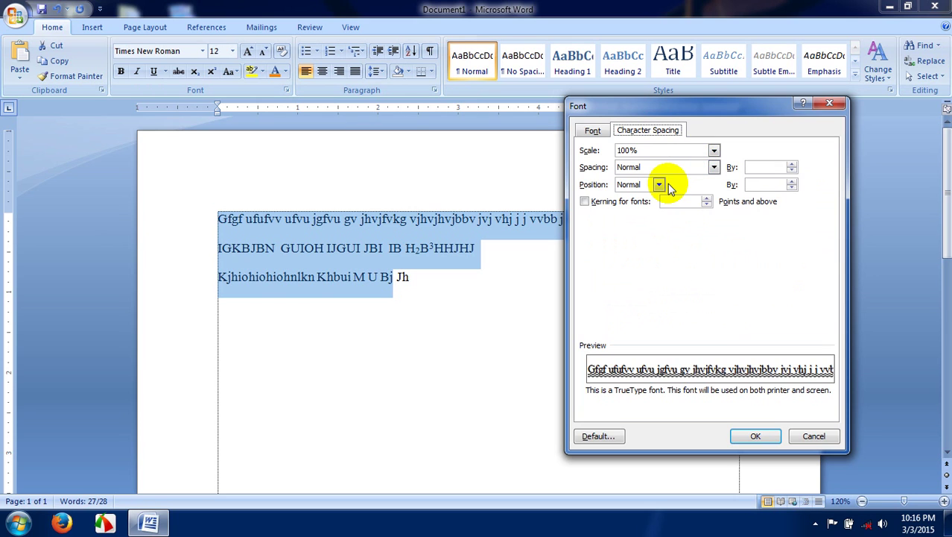
left_click(714, 152)
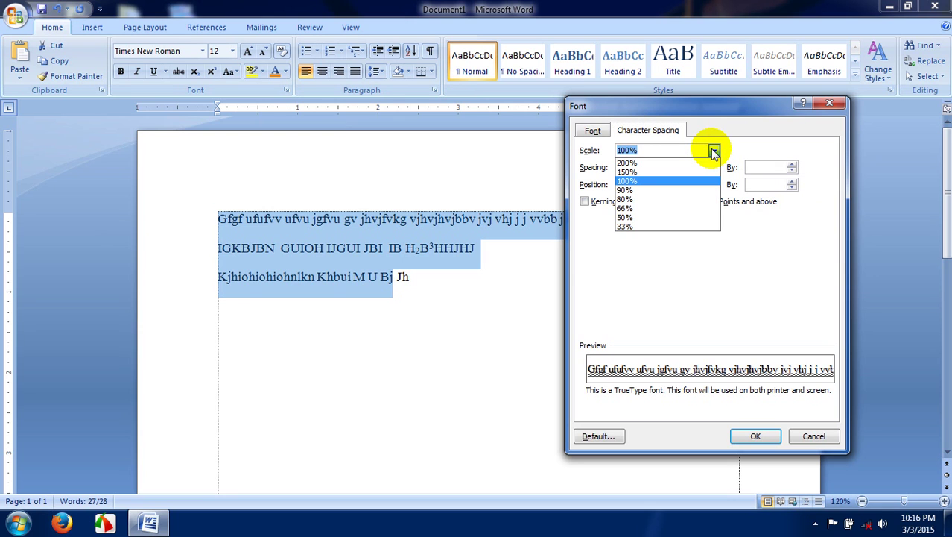
left_click(694, 194)
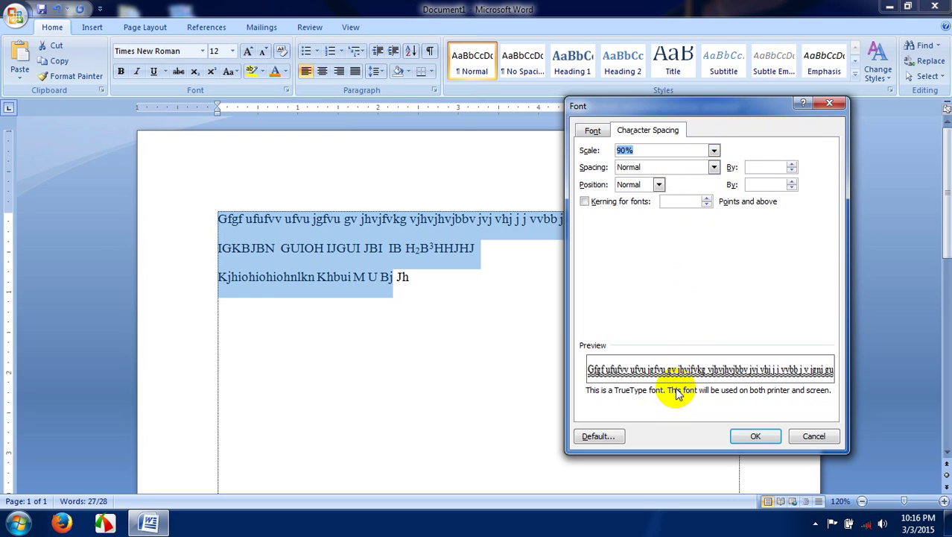
left_click(714, 152)
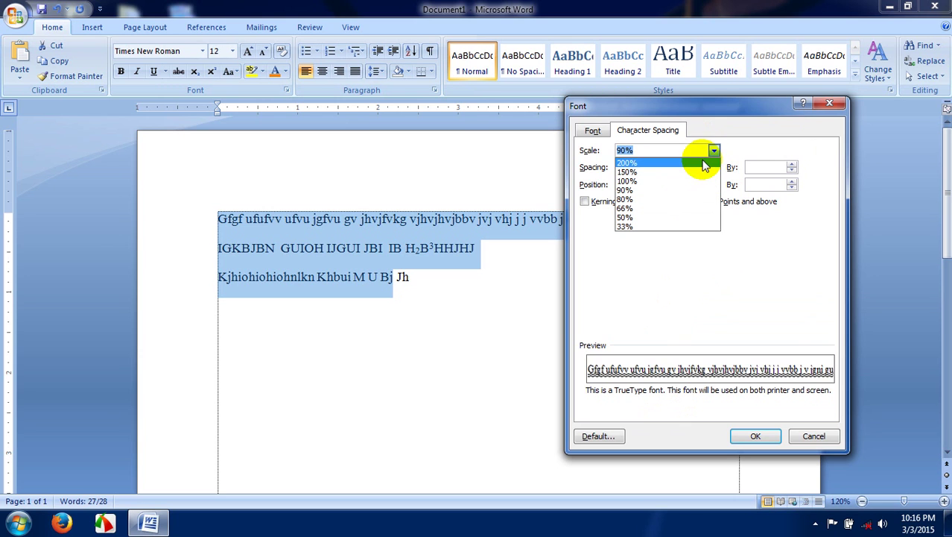
left_click(701, 181)
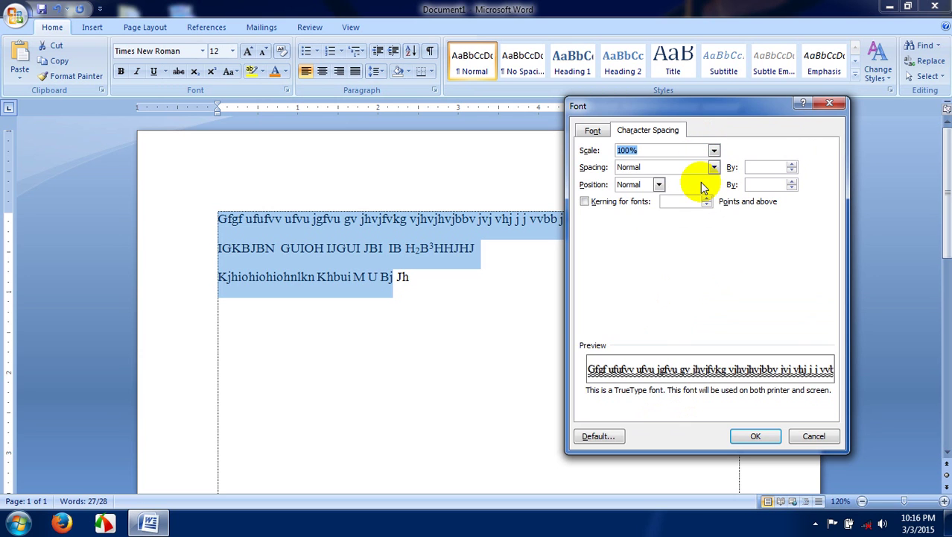
Preview Expanded character spacing for the selected text, and switch the spacing to Condensed.
left_click(662, 167)
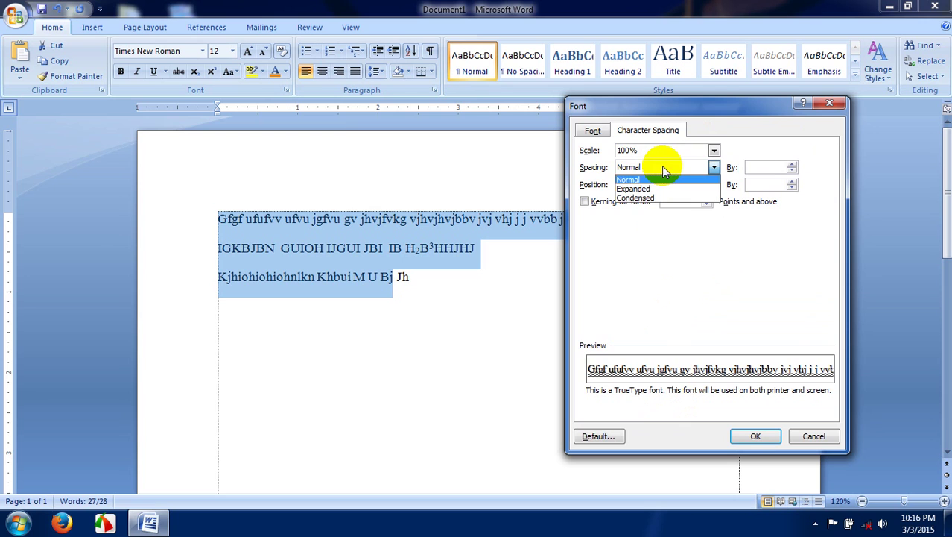
left_click(661, 189)
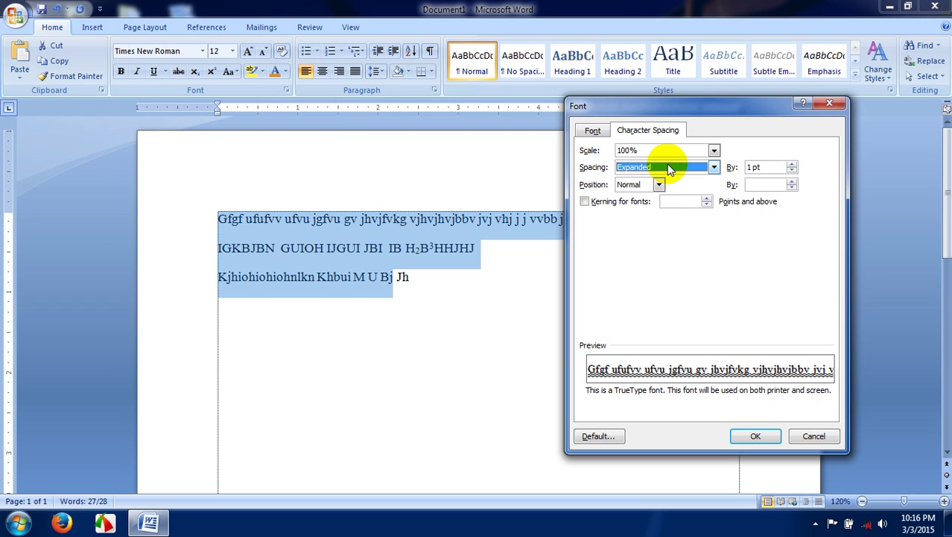
left_click(667, 168)
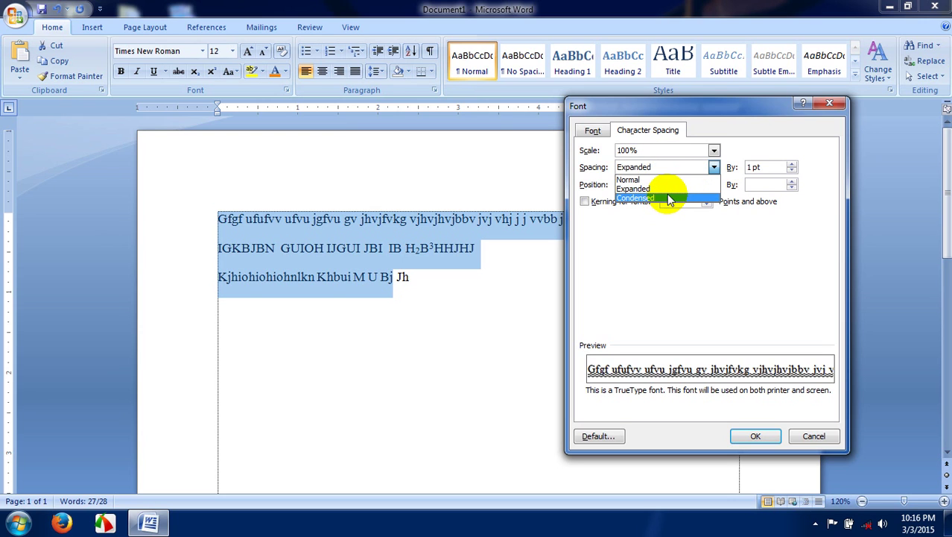
left_click(670, 198)
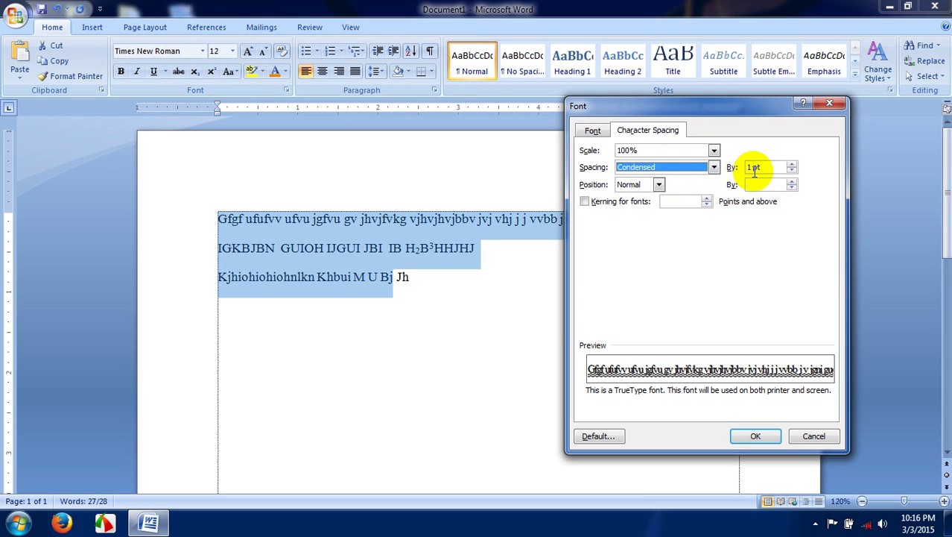
Try condensing the character spacing by 1.5 pt, reduce the amount to 1.1 pt, and apply the font settings.
left_click(792, 164)
left_click(792, 164)
left_click(792, 165)
left_click(792, 164)
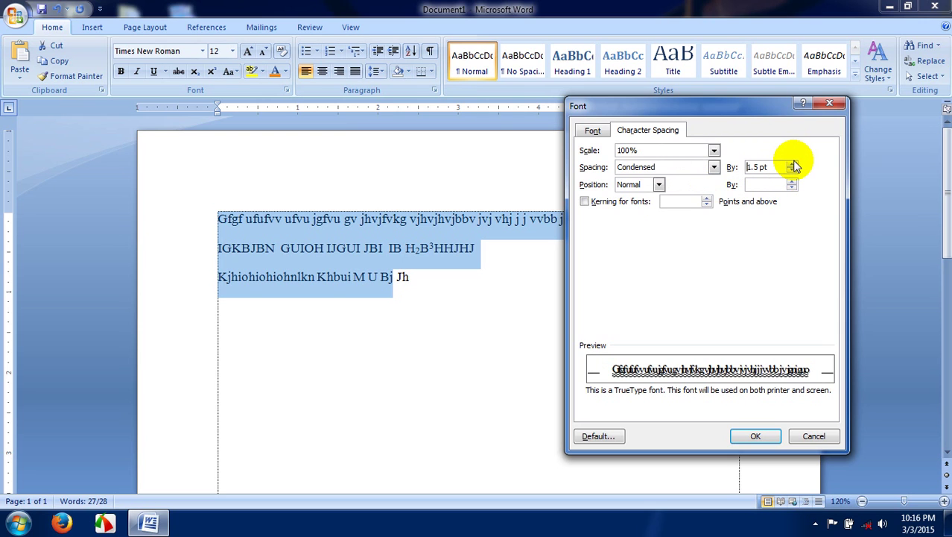
left_click(792, 170)
left_click(792, 169)
left_click(792, 170)
left_click(792, 170)
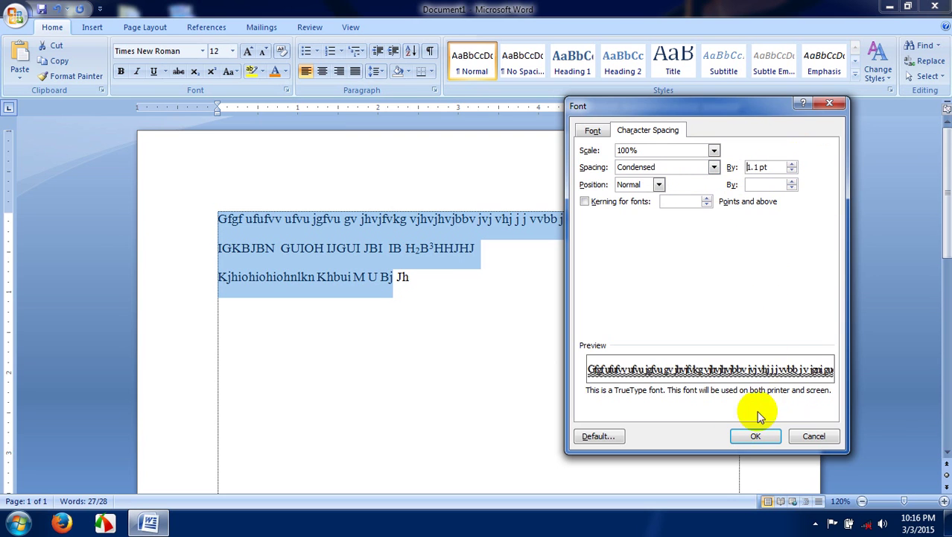
left_click(751, 438)
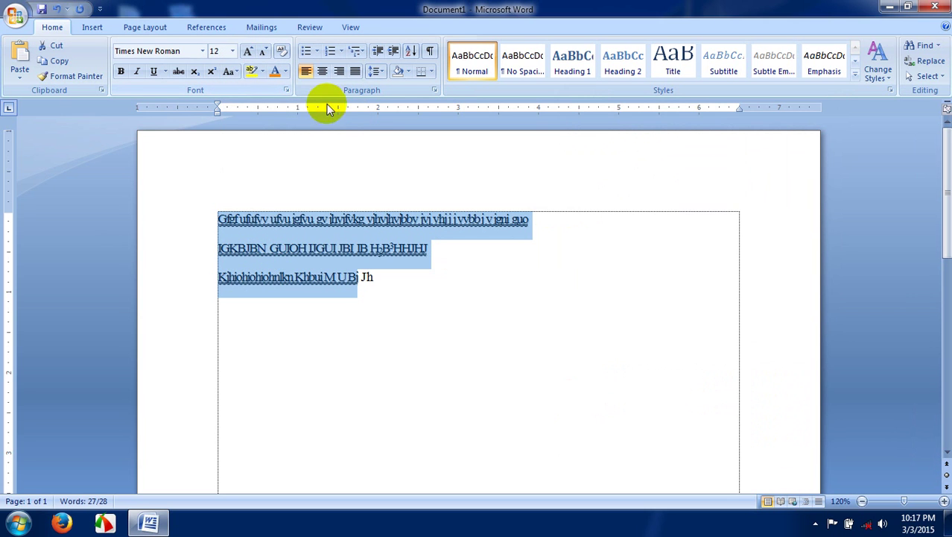
Reopen the font settings for the selected text and set the character spacing to Normal.
left_click(286, 90)
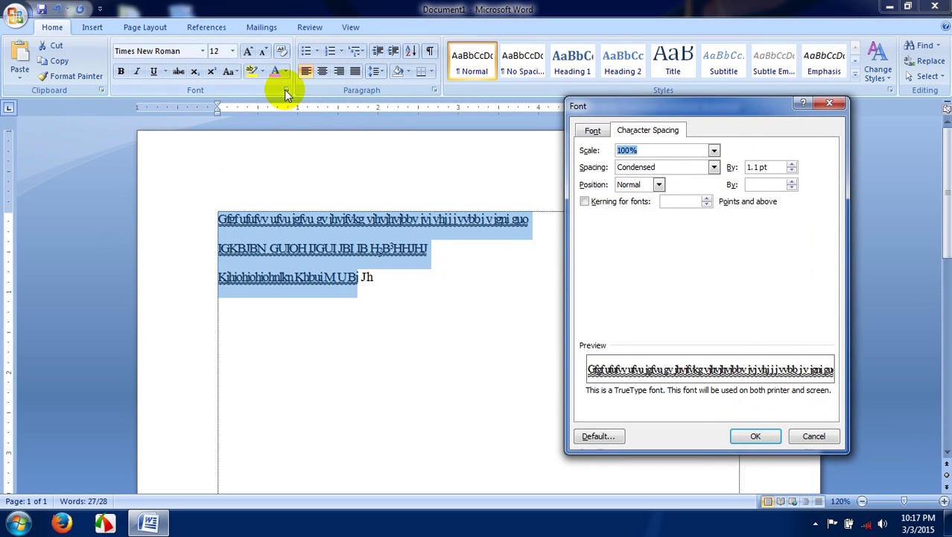
left_click(715, 169)
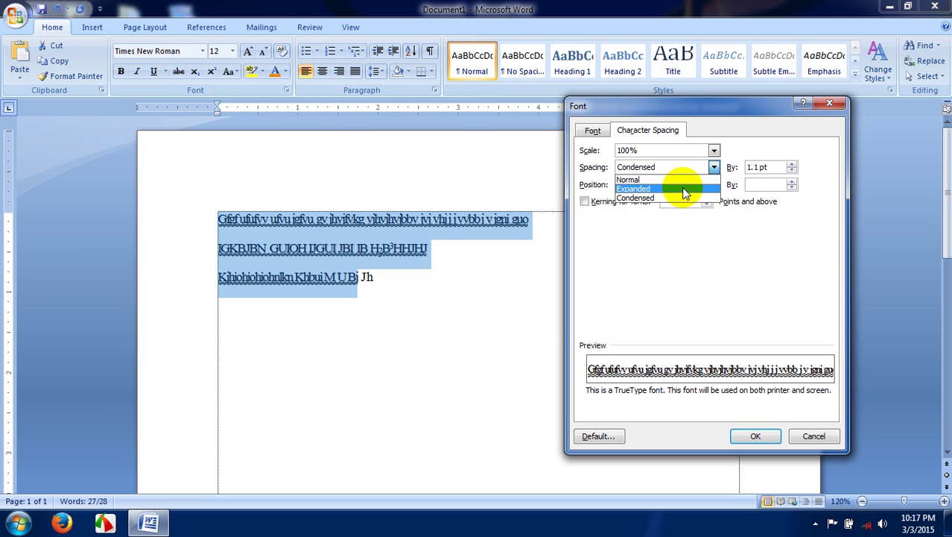
left_click(686, 180)
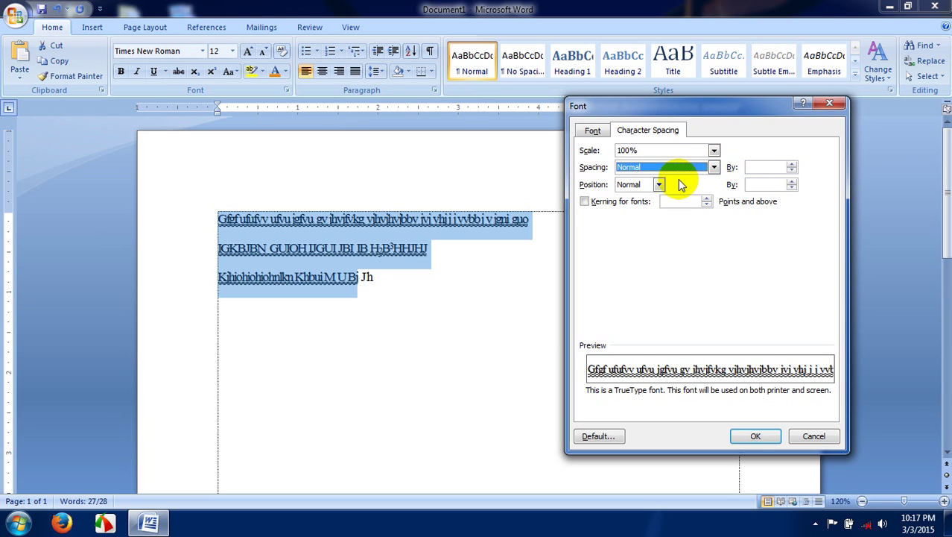
Preview the Raised character position, restore it to Normal, apply the font settings, and deselect the text.
left_click(658, 185)
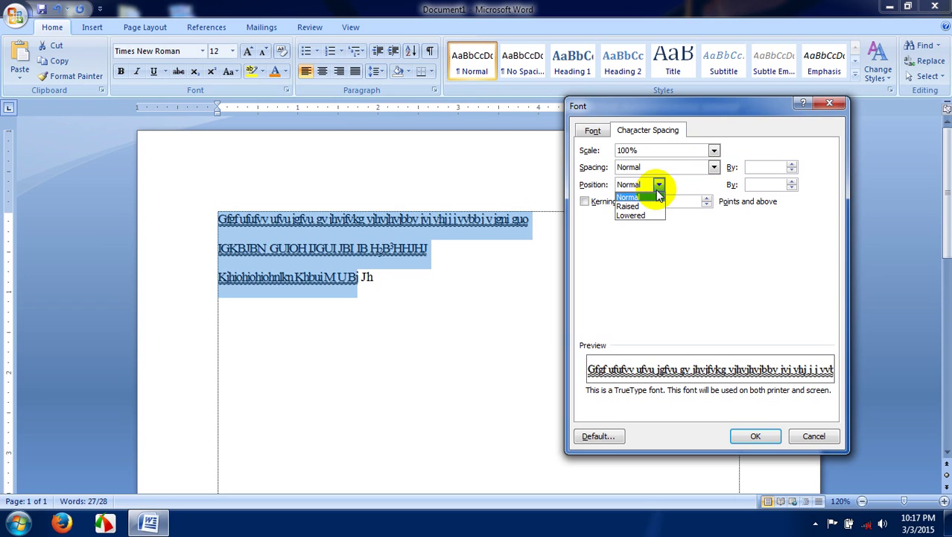
left_click(630, 205)
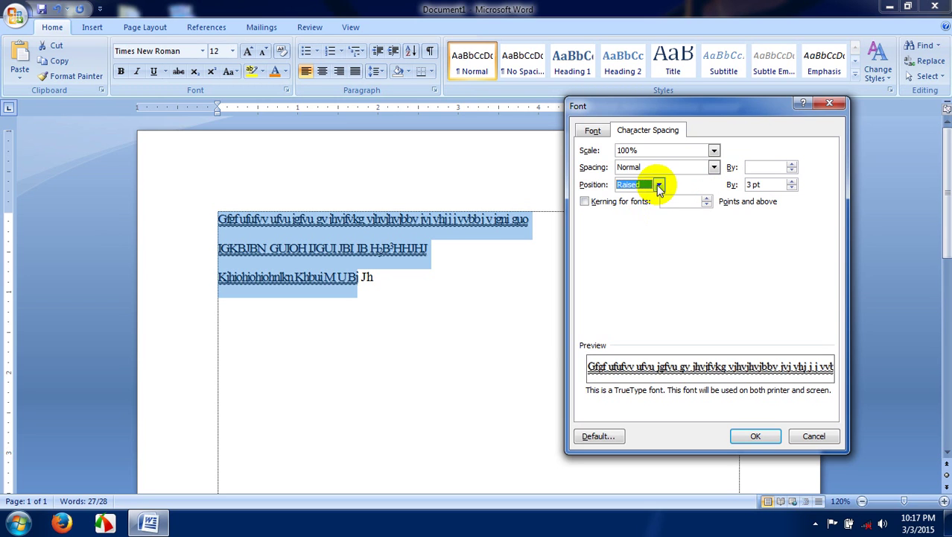
left_click(659, 185)
left_click(628, 197)
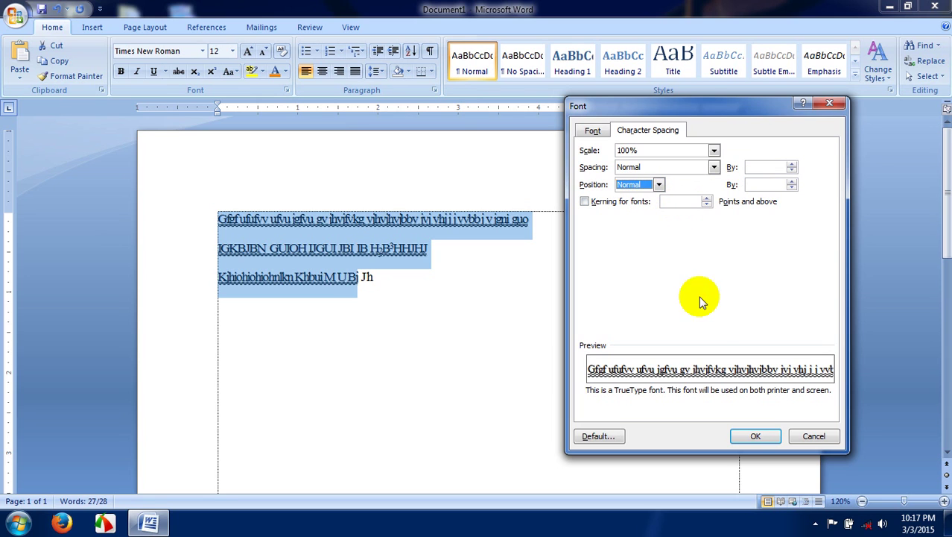
left_click(757, 435)
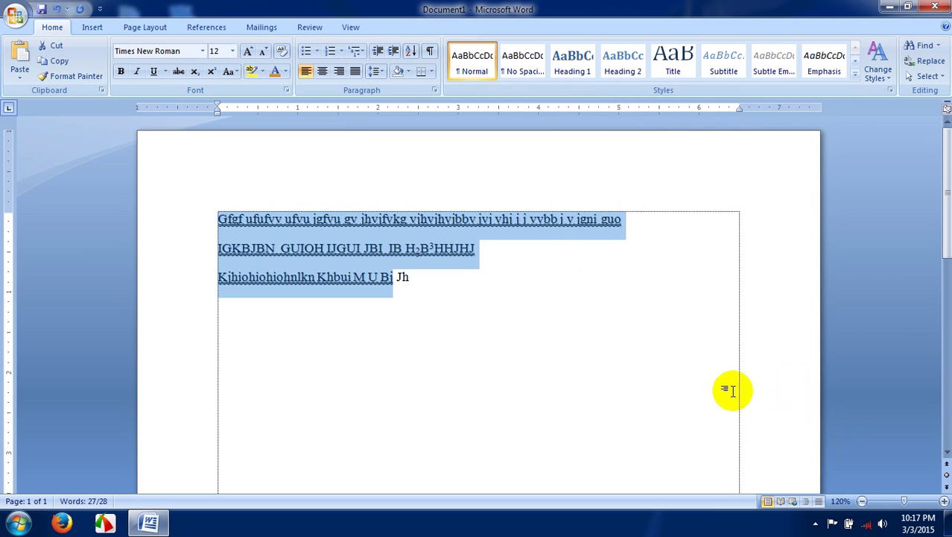
left_click(347, 280)
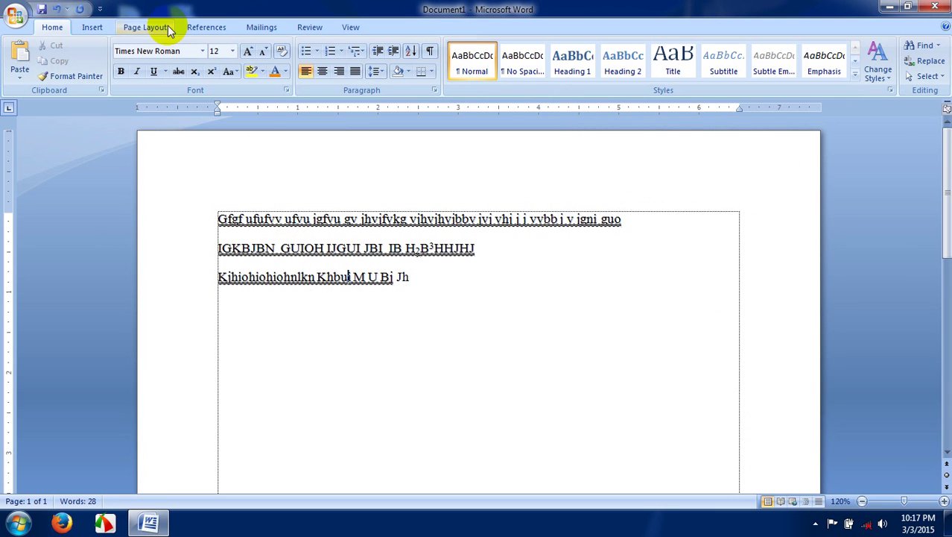
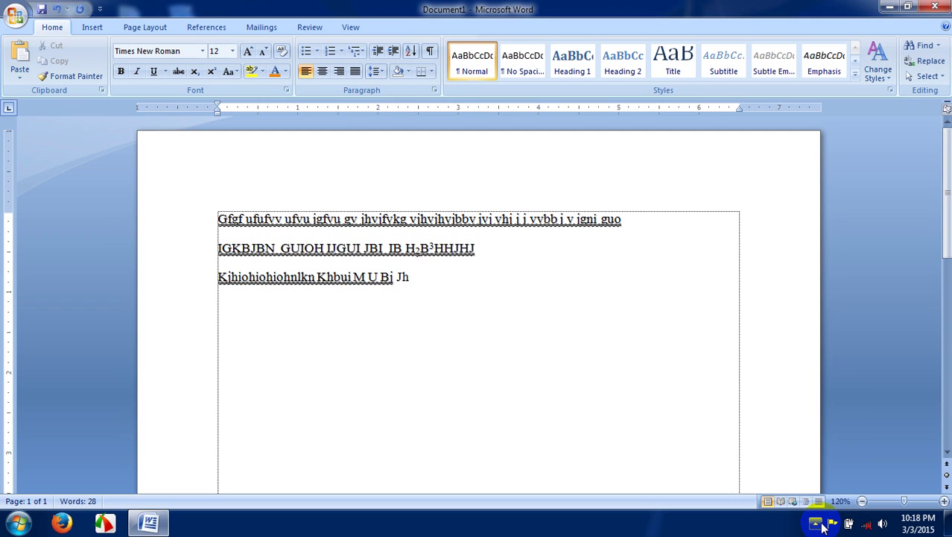
left_click(823, 525)
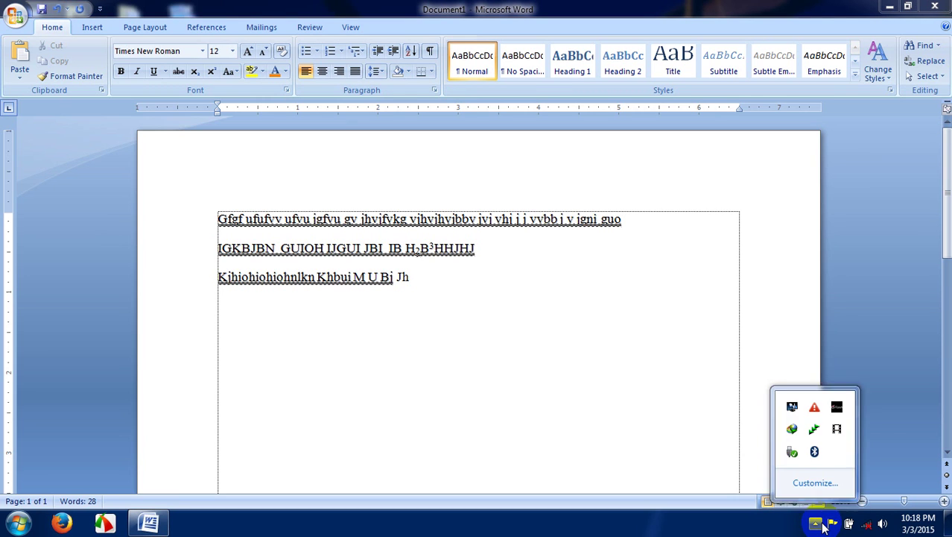
left_click(823, 525)
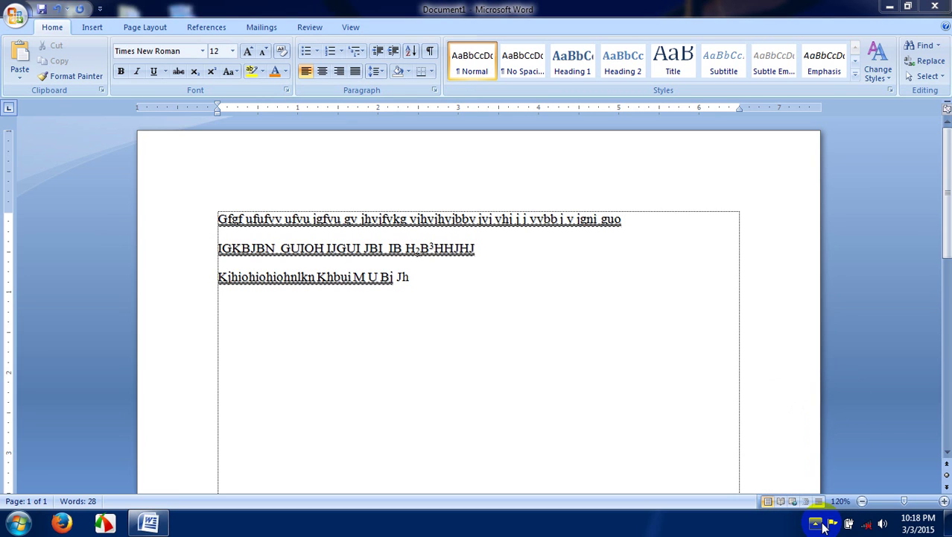